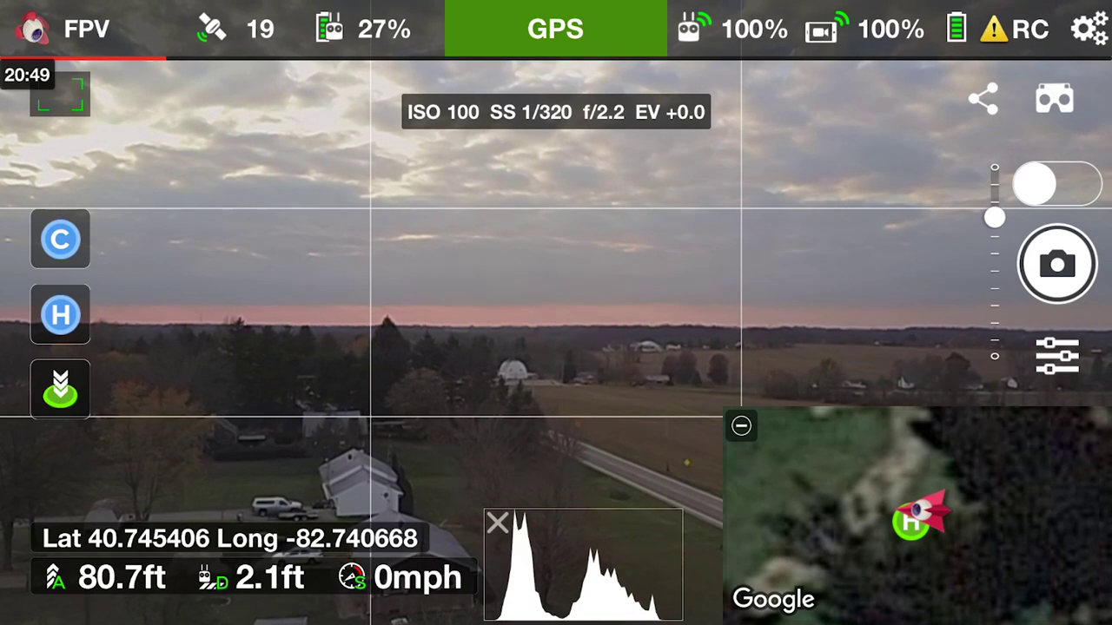
Step: Switch Litchi to PANO mode with 3 rows and a +10° top row angle for 9 photos
click(65, 29)
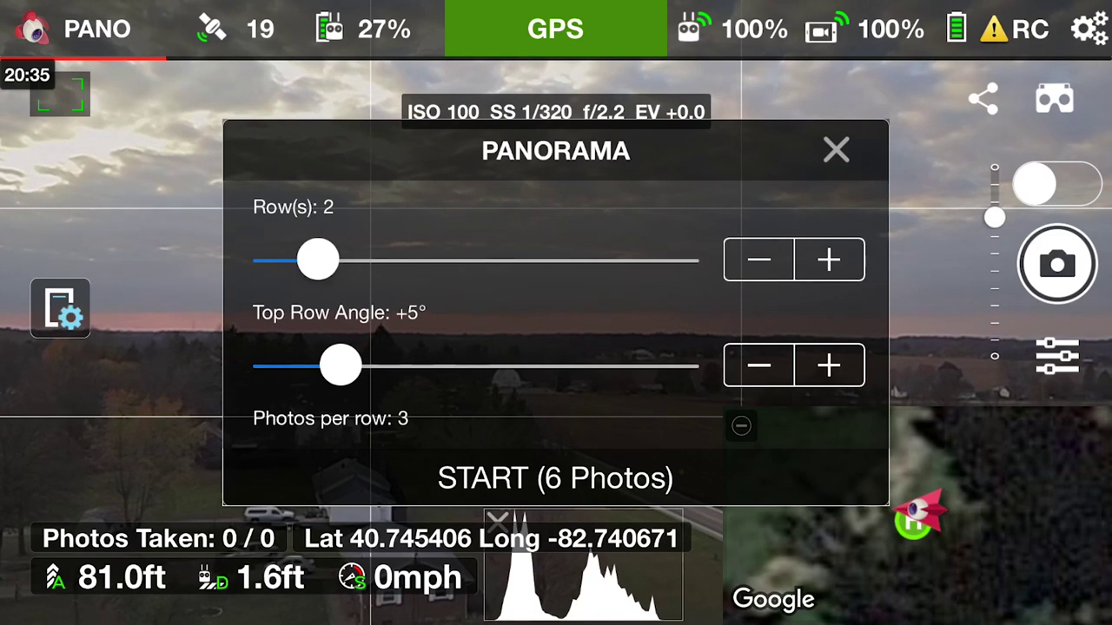
drag(318, 260, 363, 259)
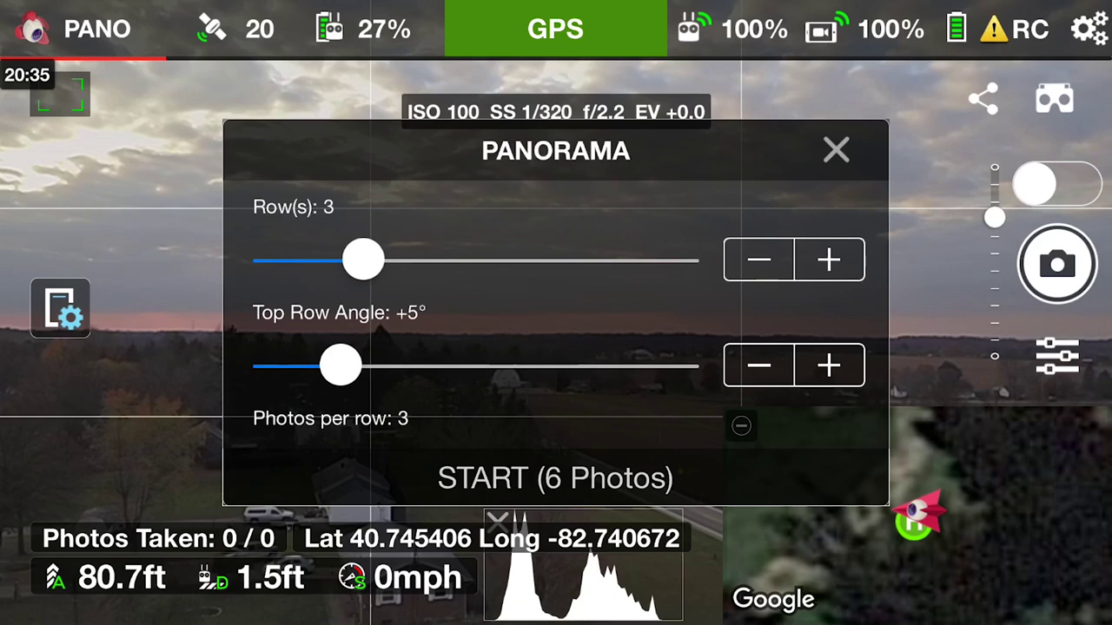
drag(339, 365, 407, 365)
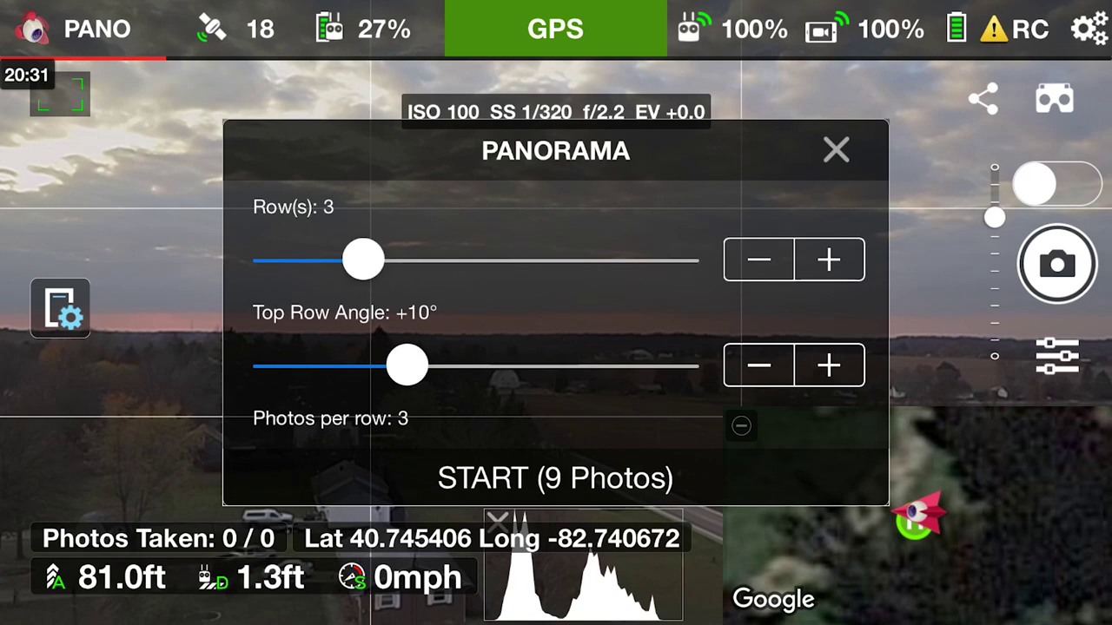
scroll(556, 347, down, 1)
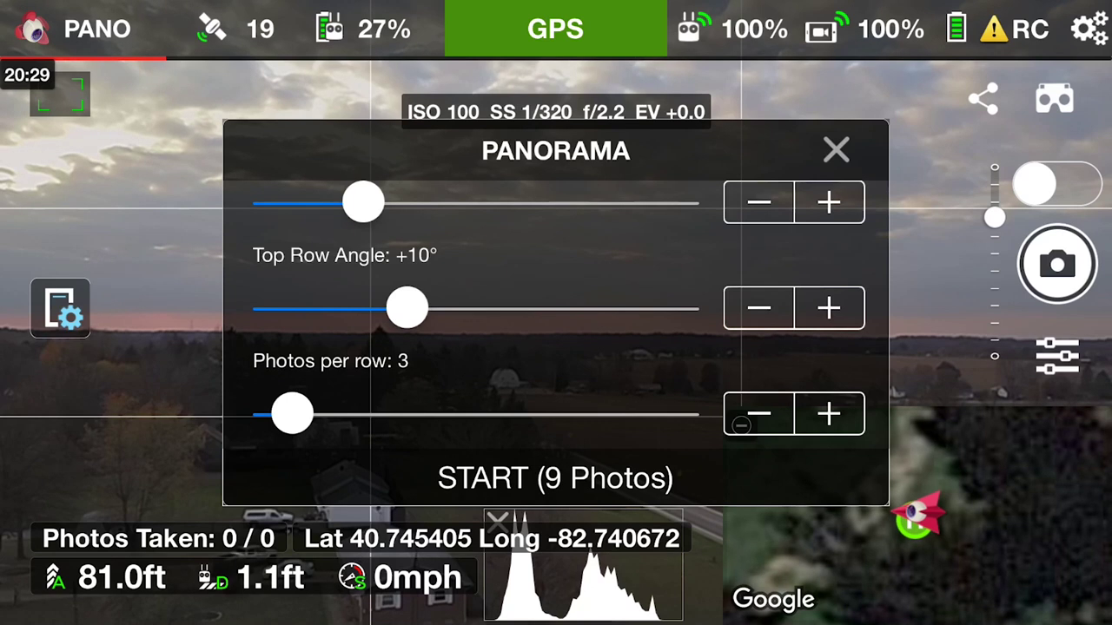
scroll(741, 424, down, 2)
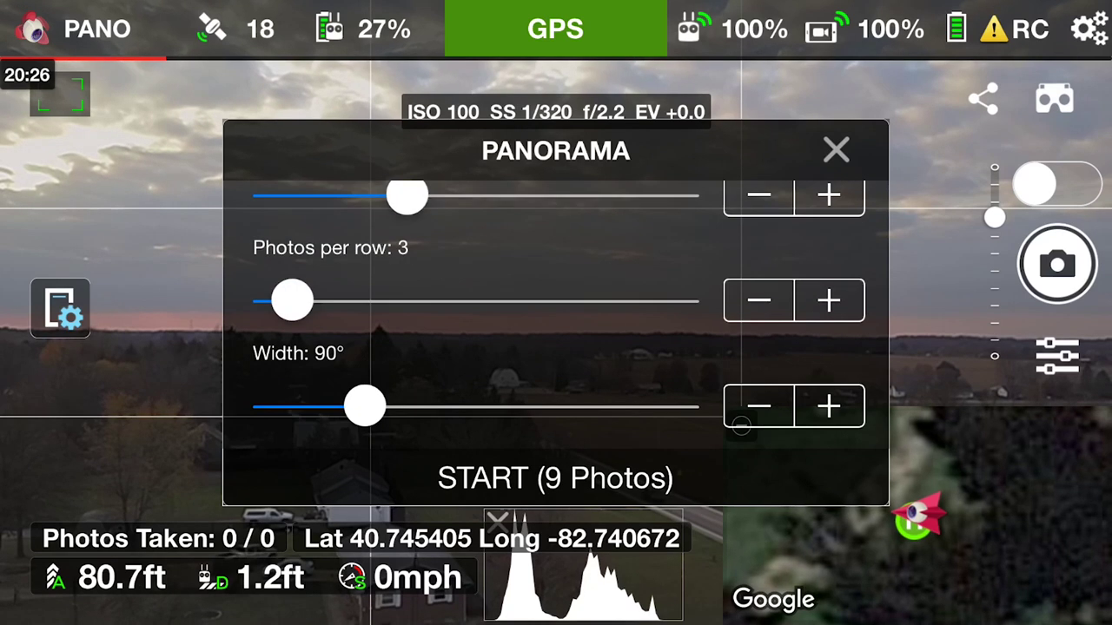
scroll(741, 424, down, 2)
scroll(741, 425, down, 1)
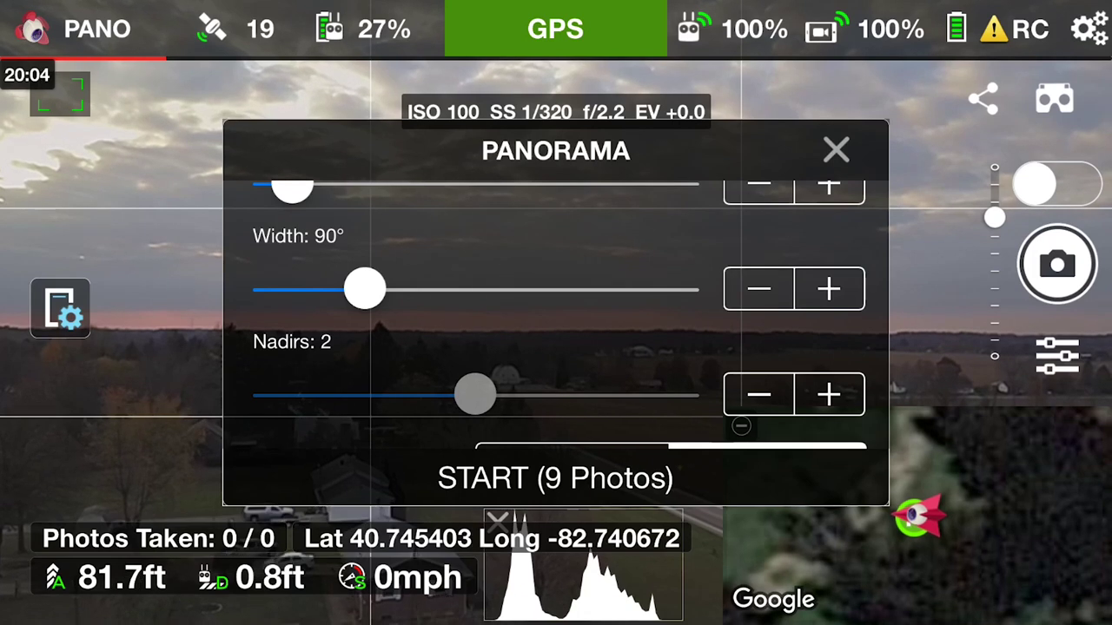
Step: Review the Capture Strategy and Wait Time panorama options, then close the Panorama panel
scroll(740, 425, down, 2)
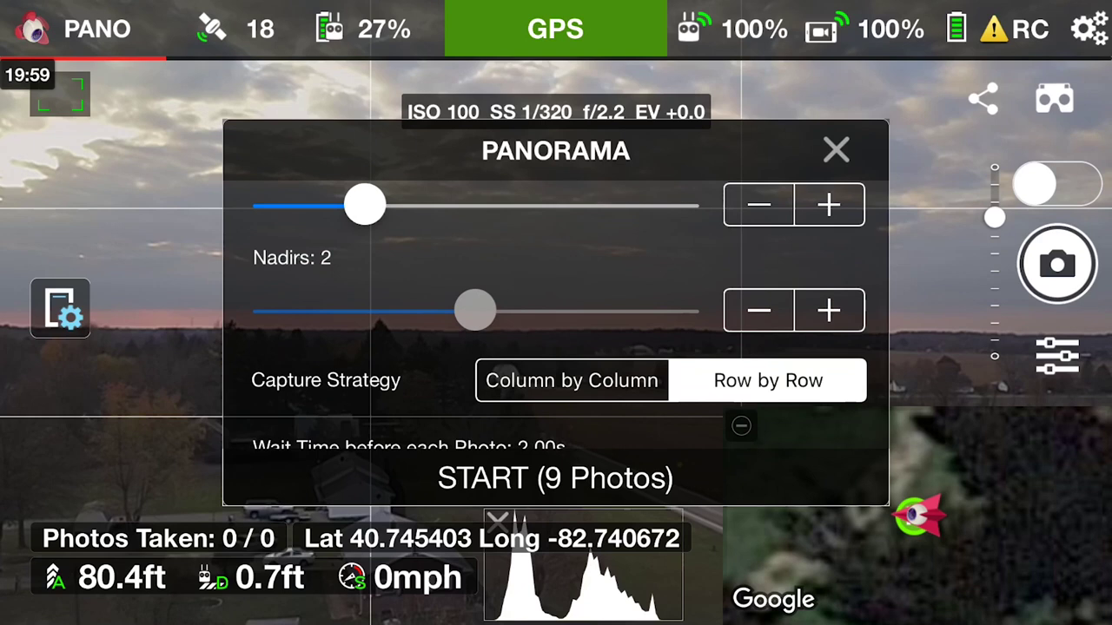
scroll(741, 426, down, 2)
scroll(741, 425, down, 1)
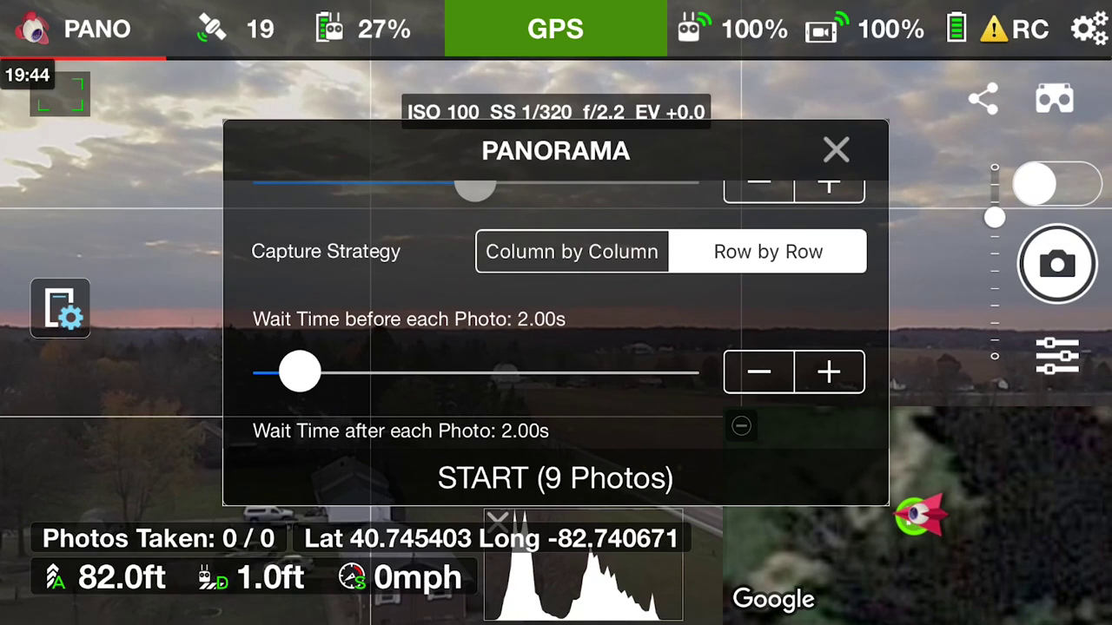
scroll(556, 330, down, 1)
scroll(740, 425, down, 1)
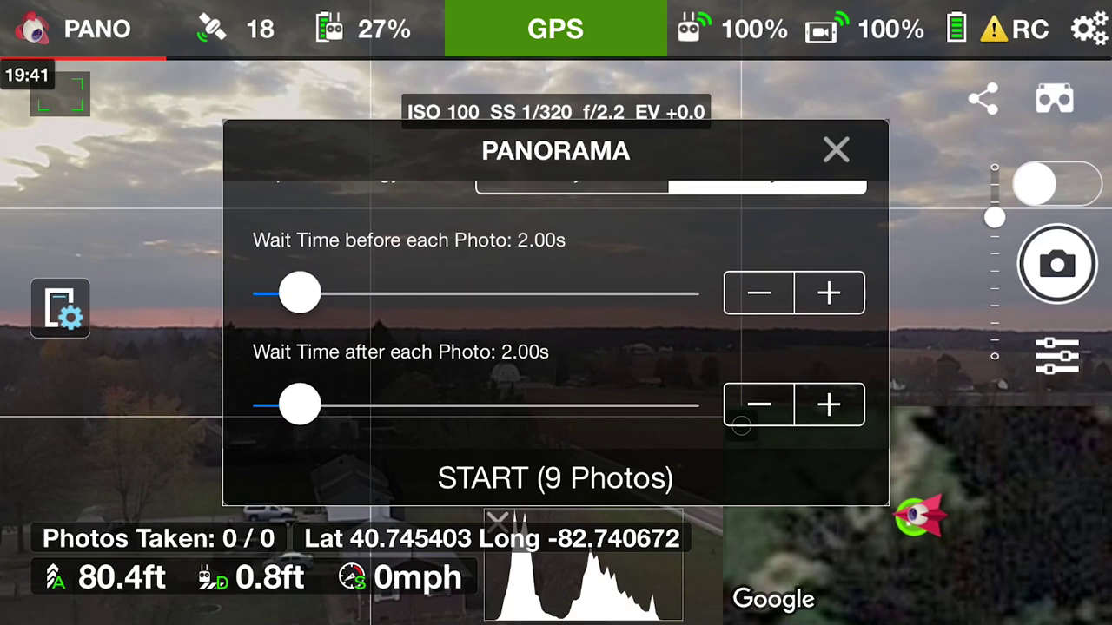
scroll(741, 425, down, 1)
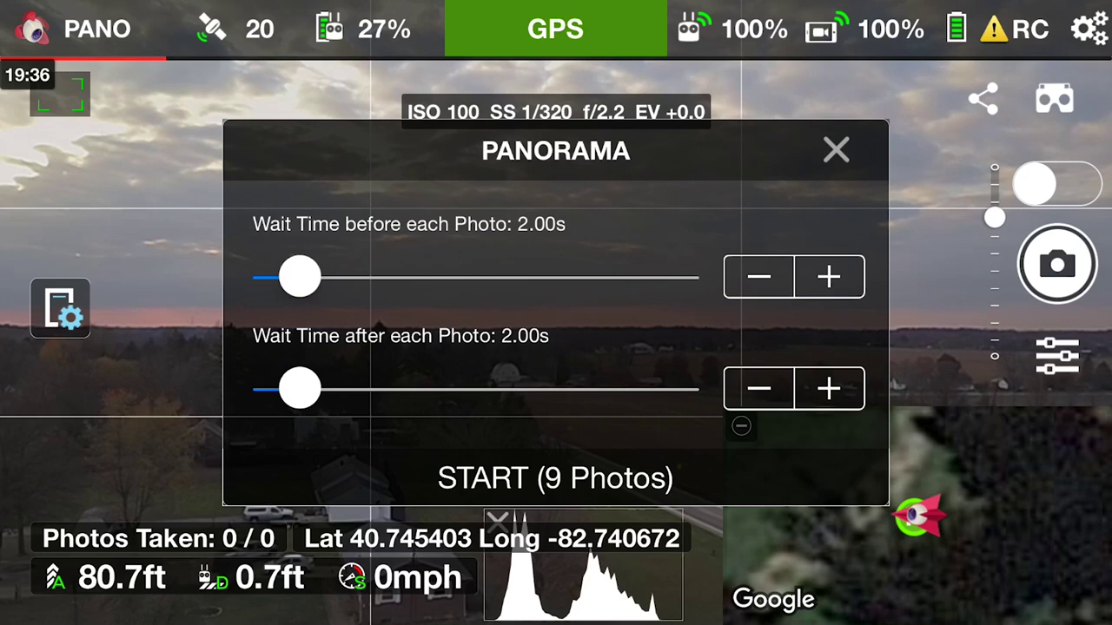
scroll(741, 425, down, 3)
click(835, 150)
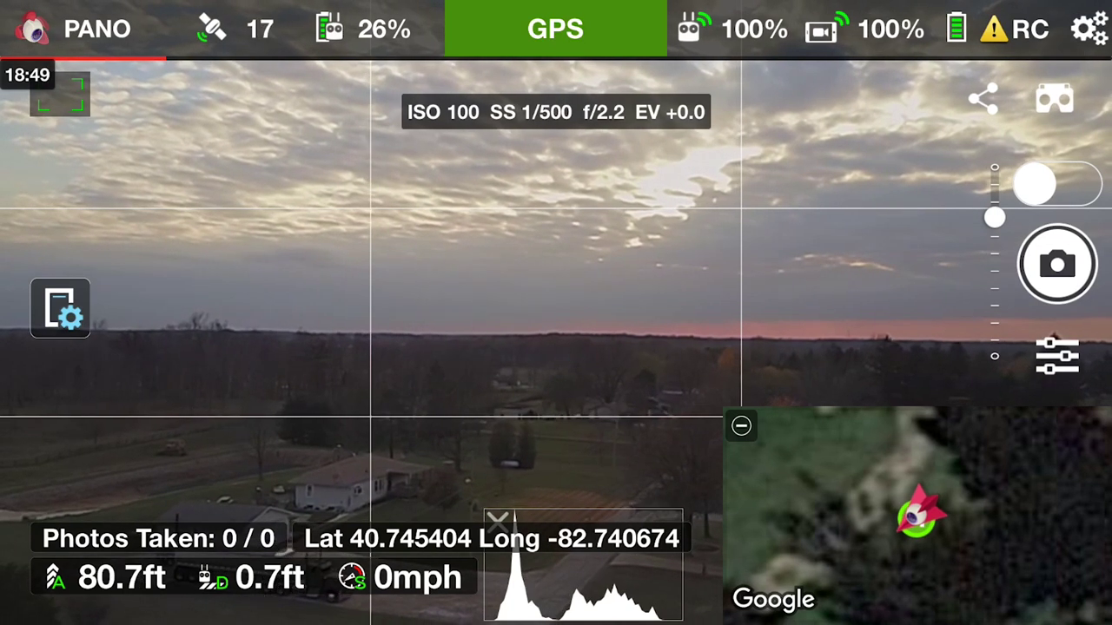
Step: Set the drone camera's focus point at the centre of the farmland scene
click(511, 338)
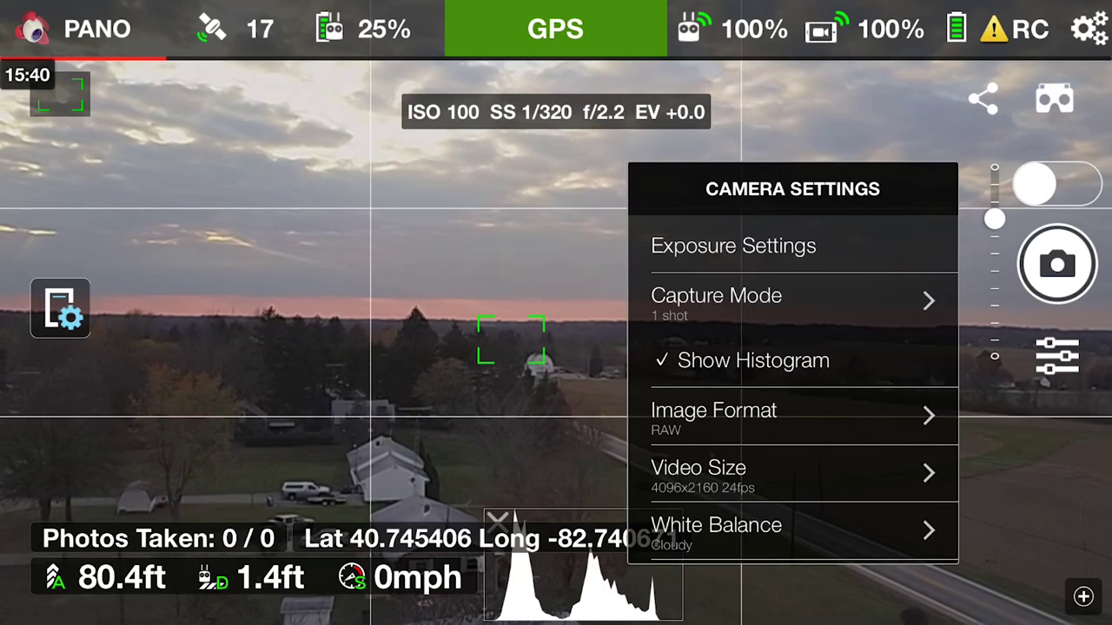
Step: Set Litchi's CAMERA Grid Lines overlay to Grid + Diagonals and return to the live view
scroll(792, 382, down, 3)
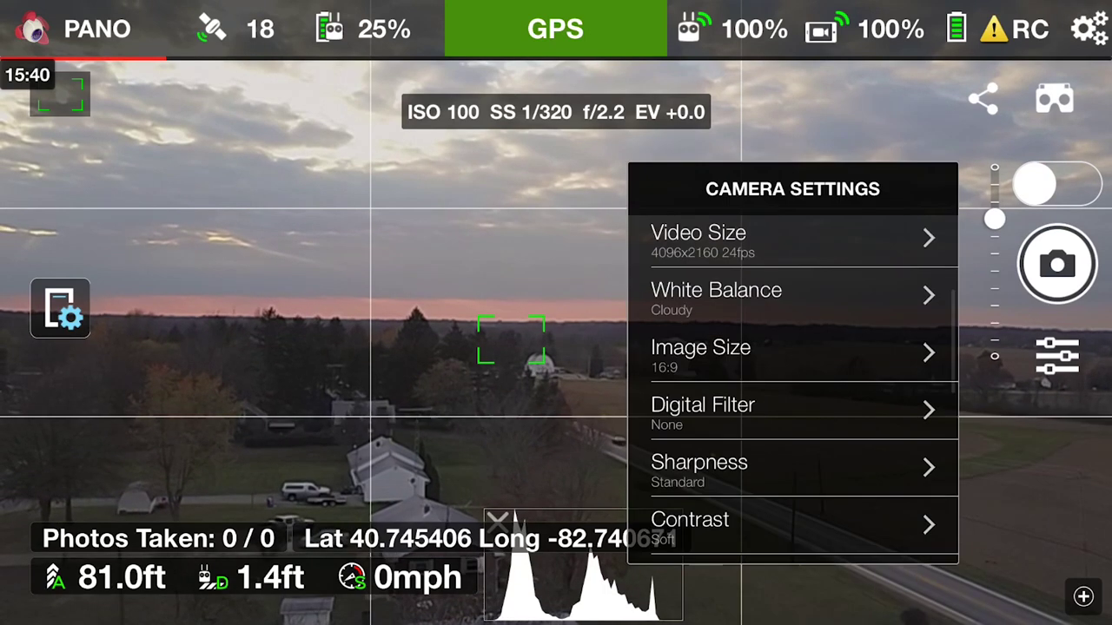
scroll(793, 382, down, 3)
scroll(792, 383, down, 4)
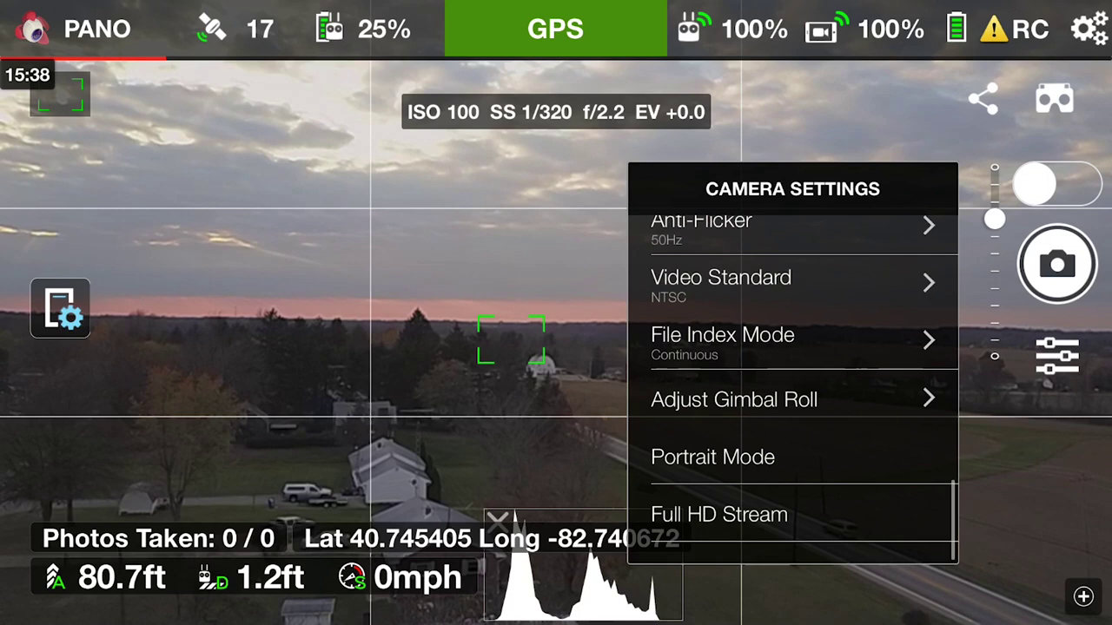
scroll(792, 382, up, 2)
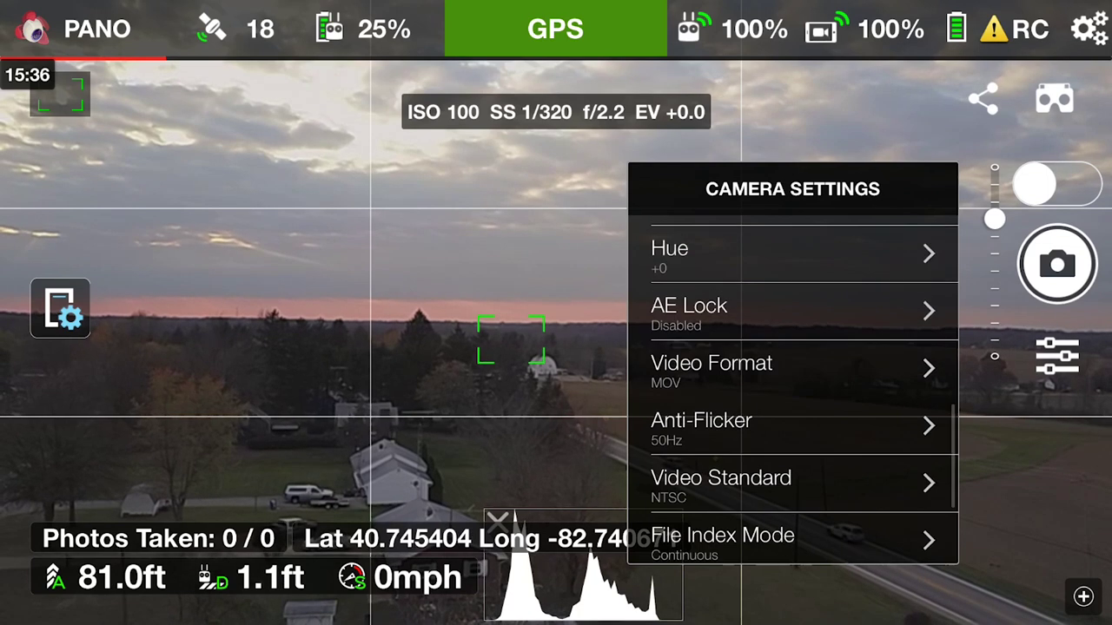
scroll(792, 382, up, 4)
scroll(792, 382, up, 2)
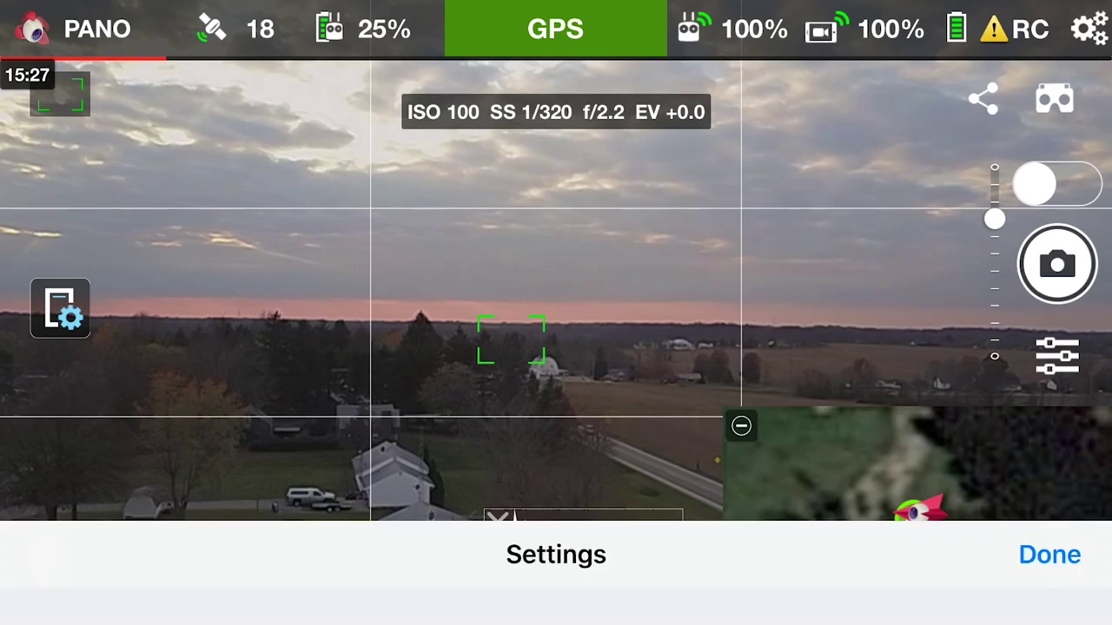
scroll(556, 347, down, 5)
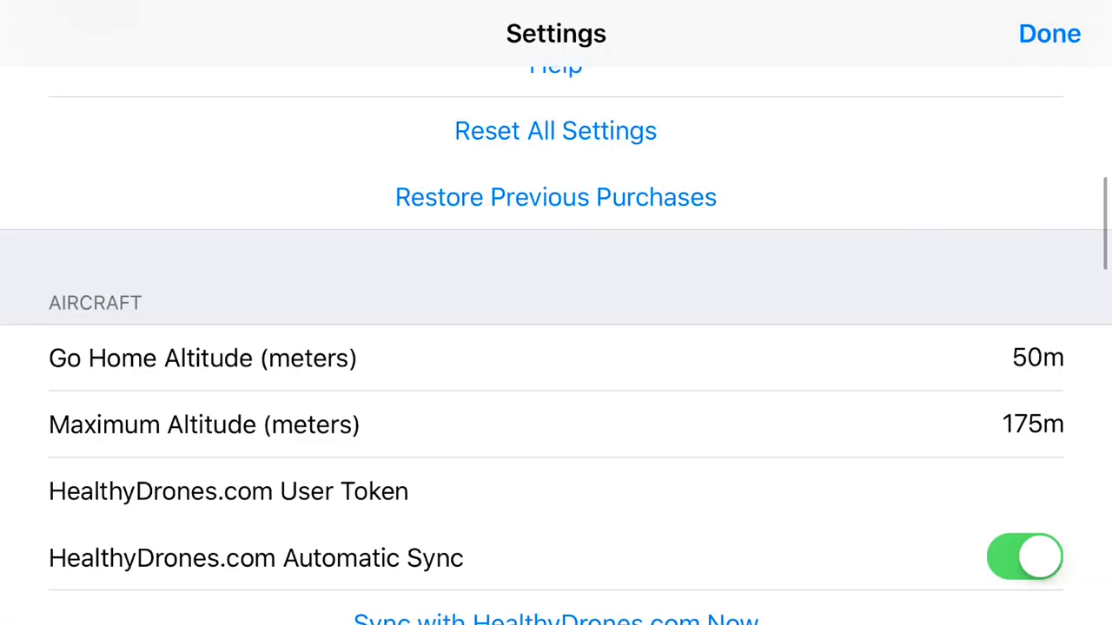
scroll(556, 347, down, 5)
scroll(555, 347, down, 3)
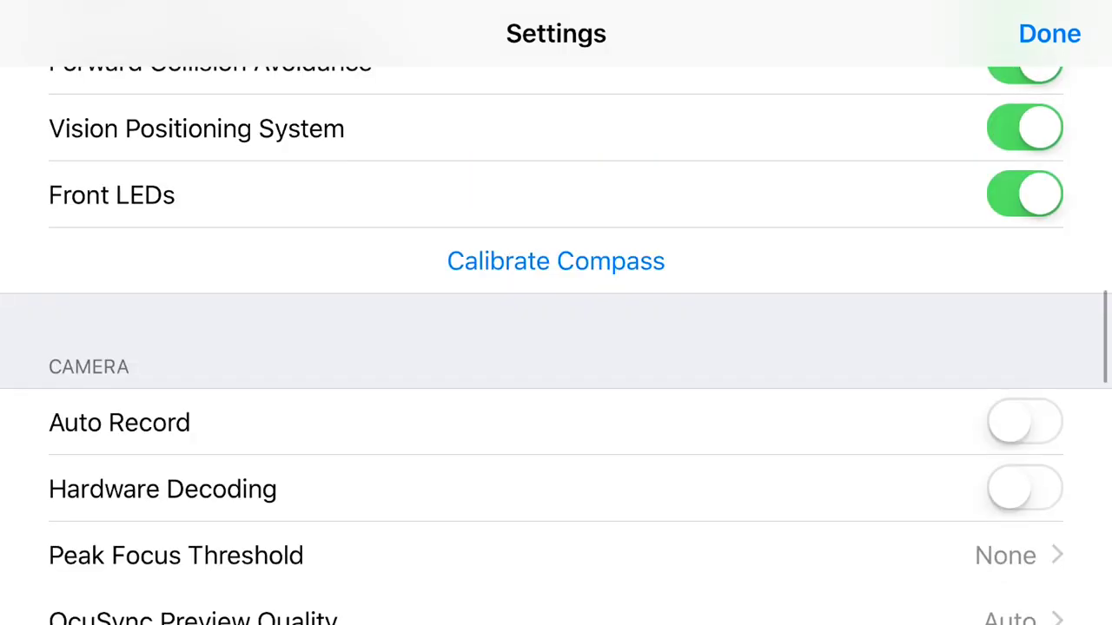
scroll(556, 347, down, 3)
click(556, 431)
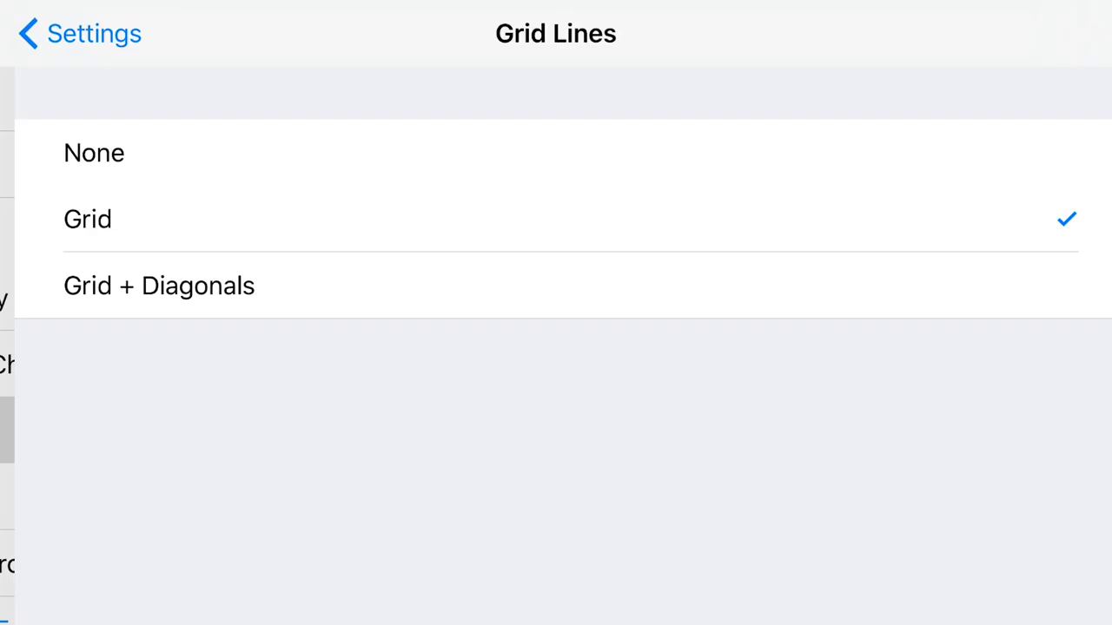
click(556, 285)
click(78, 33)
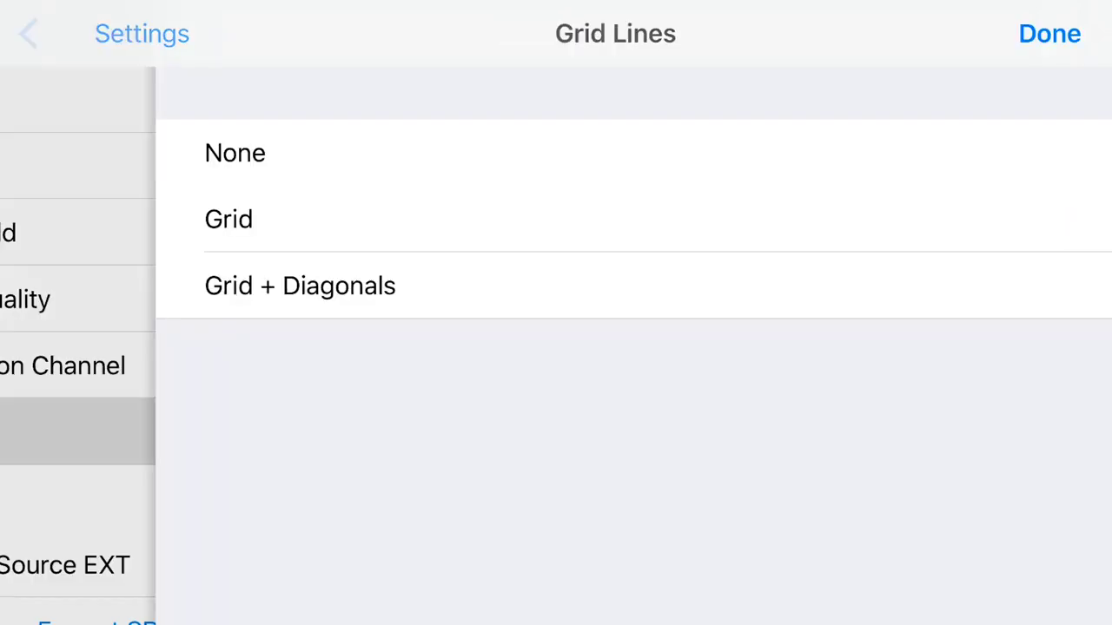
click(1049, 33)
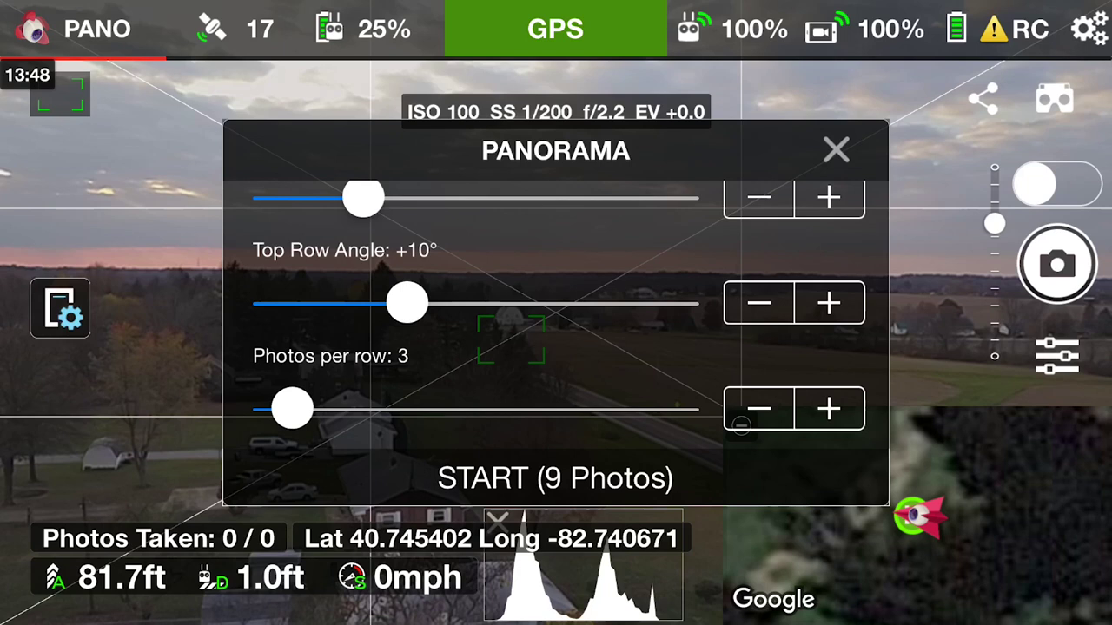
Step: Look over the Panorama panel settings again and close it, back to the diagonal-grid live view
scroll(556, 330, up, 2)
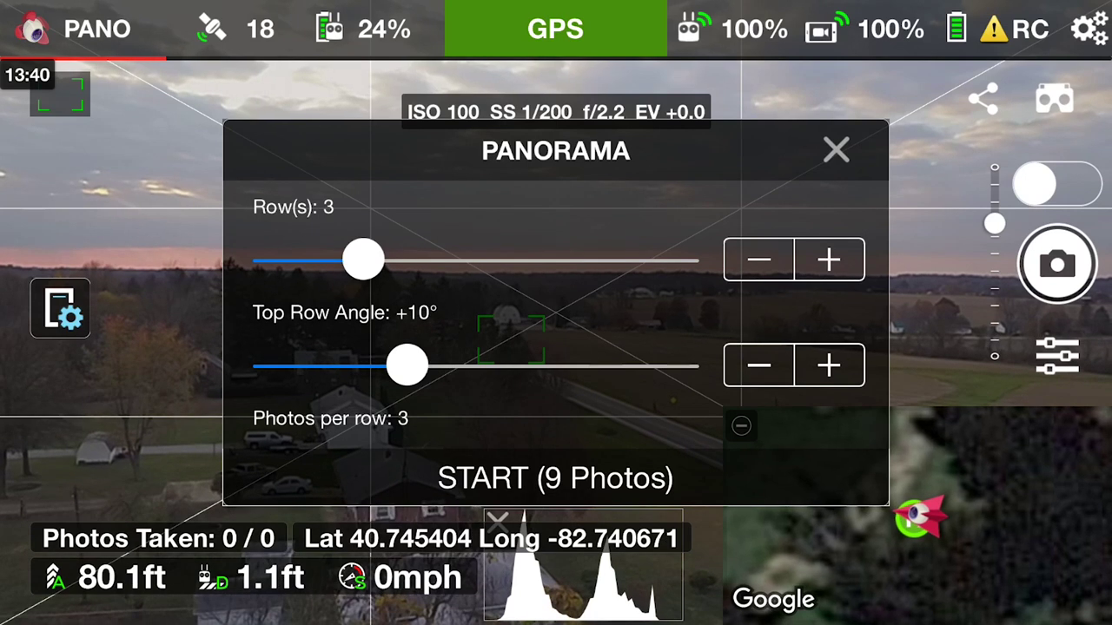
scroll(556, 348, down, 2)
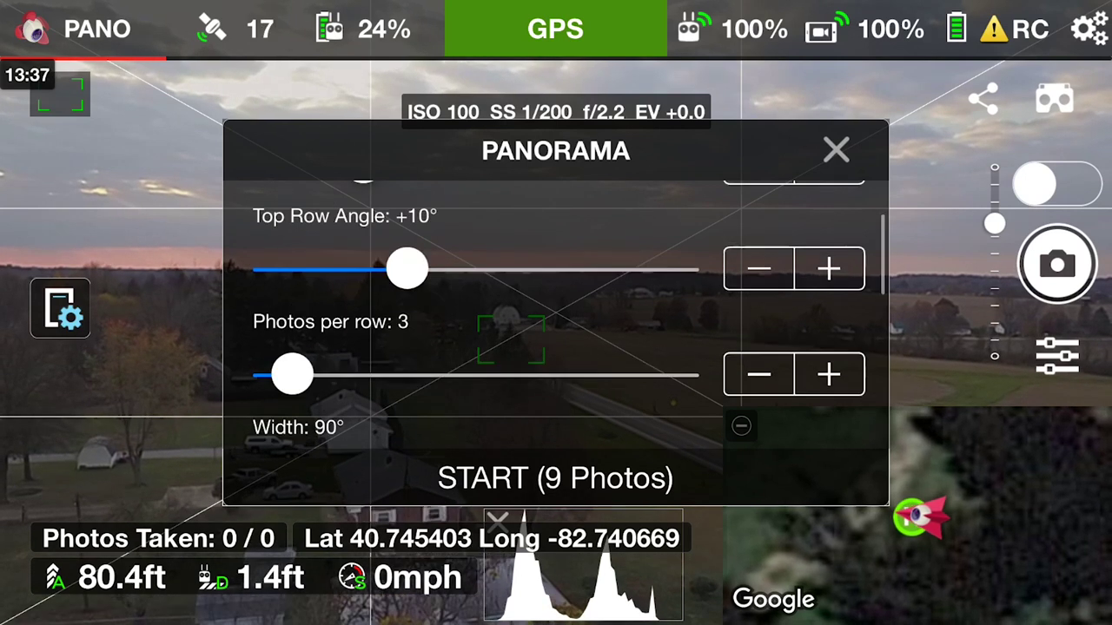
scroll(555, 348, down, 3)
scroll(556, 347, down, 3)
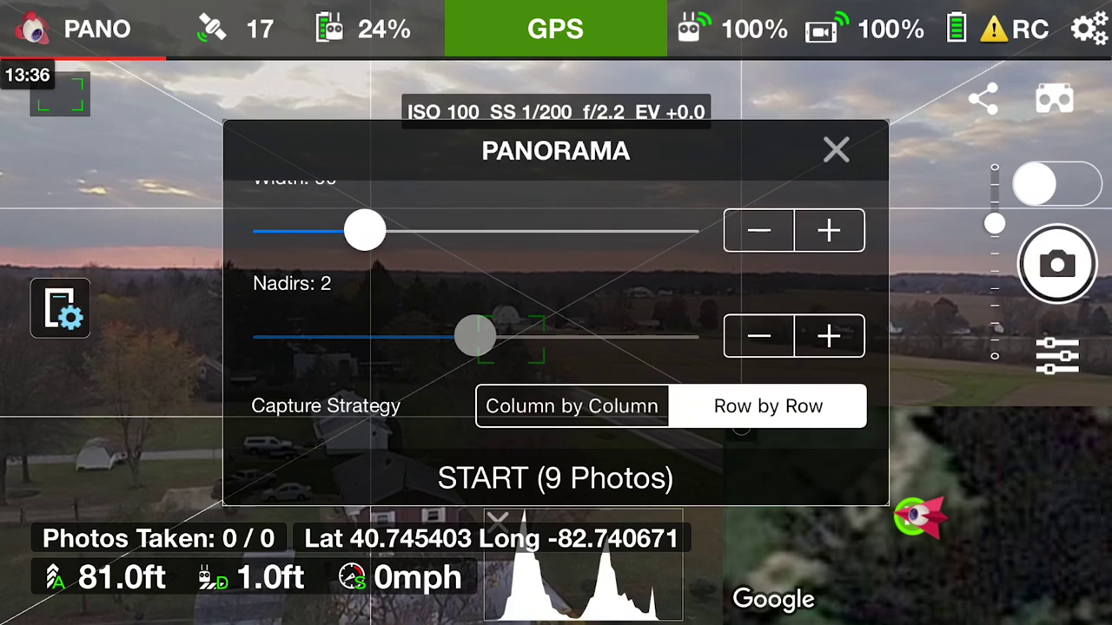
scroll(556, 347, up, 6)
scroll(556, 347, up, 2)
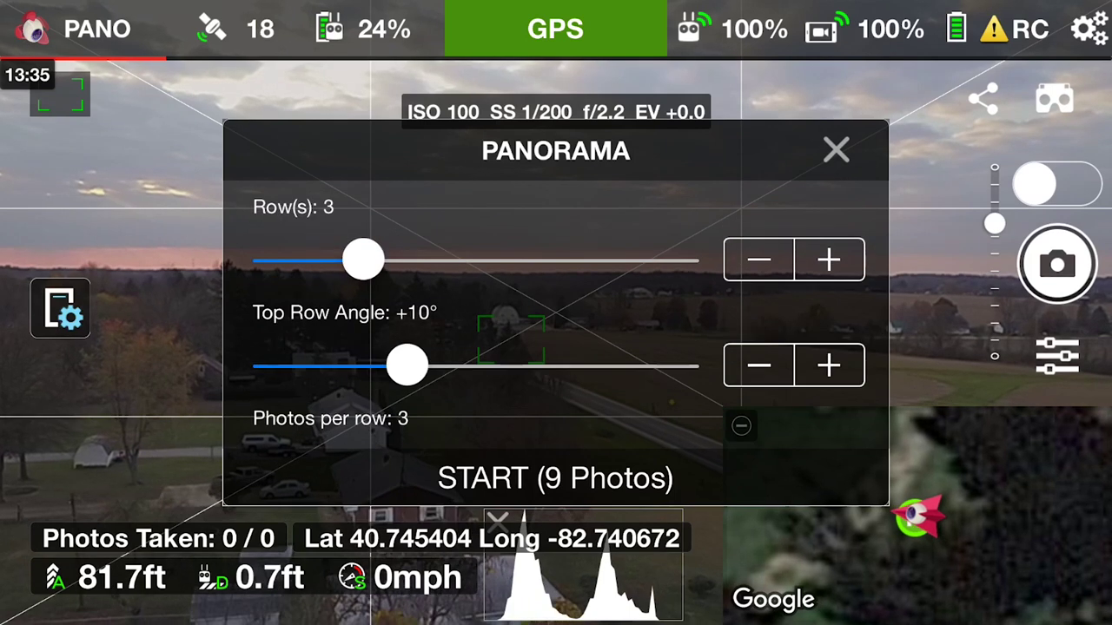
click(836, 150)
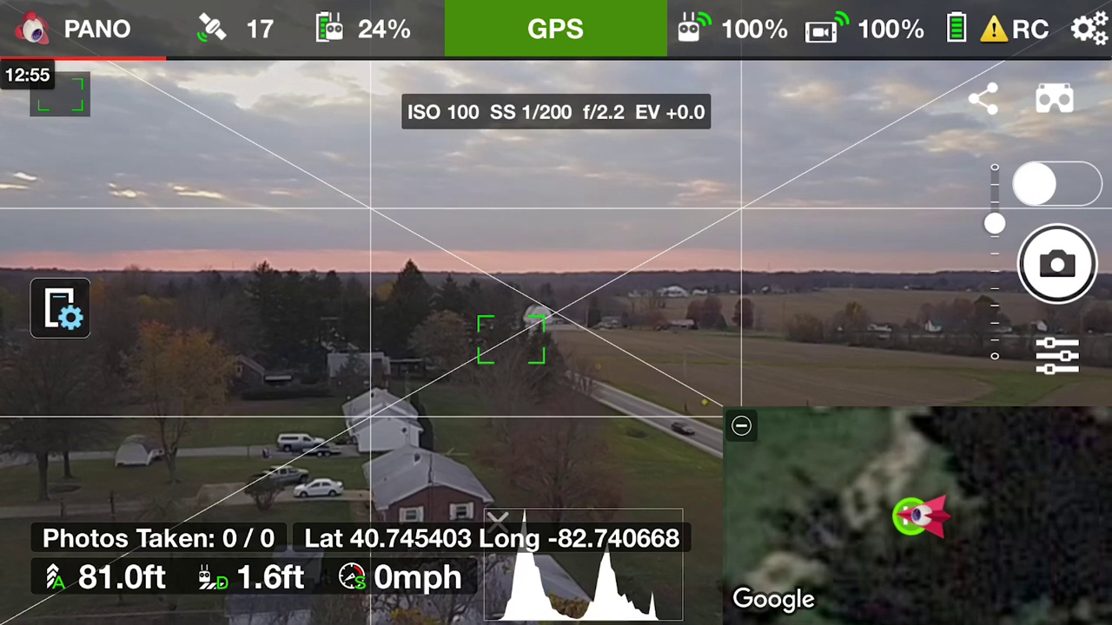
Step: Bring up Litchi's flight-mode menu from the PANO label and scroll through it
click(96, 29)
scroll(555, 347, down, 5)
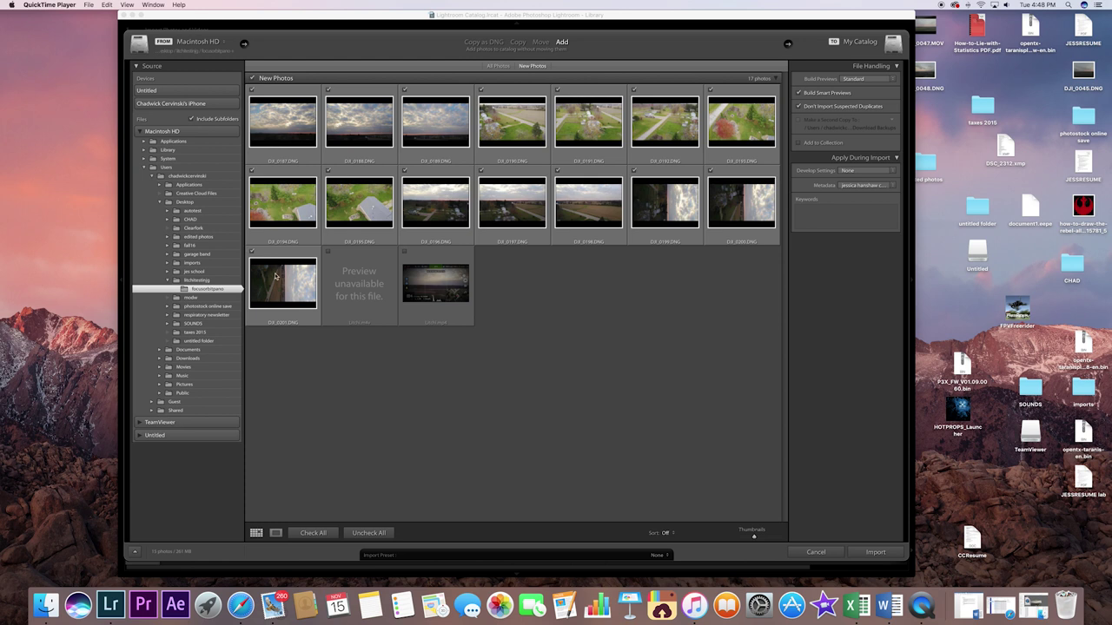
Step: Lower the Mac volume, then import the checked drone photos from the focusorbitpano folder
click(1005, 6)
drag(1037, 26, 1027, 27)
click(876, 553)
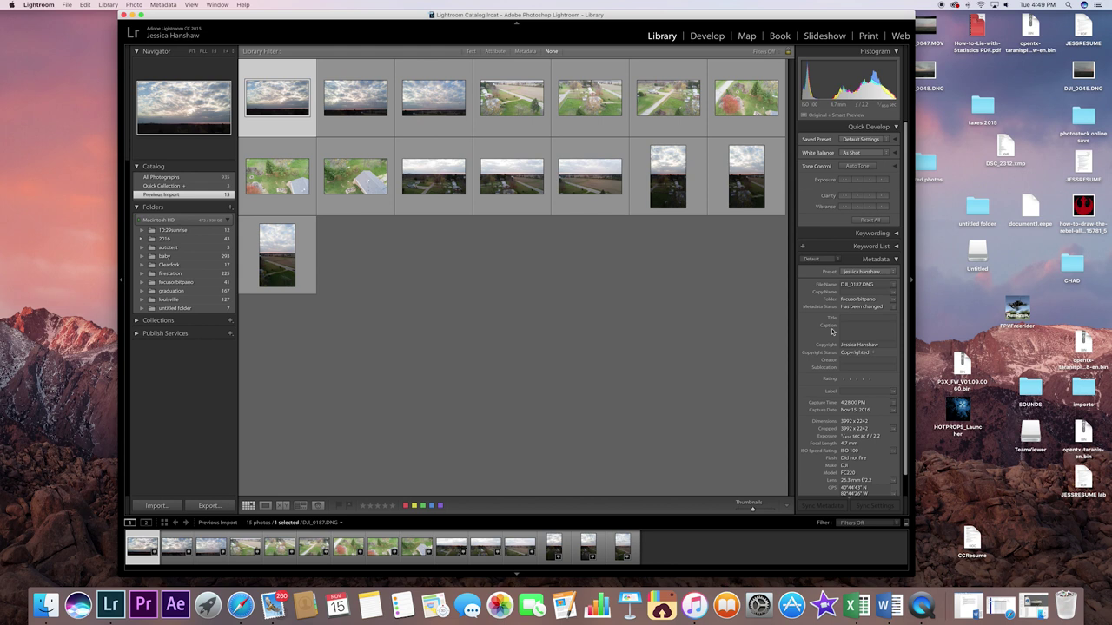
mouse_move(907, 302)
mouse_down()
mouse_move(904, 323)
mouse_move(886, 299)
mouse_up()
key(d)
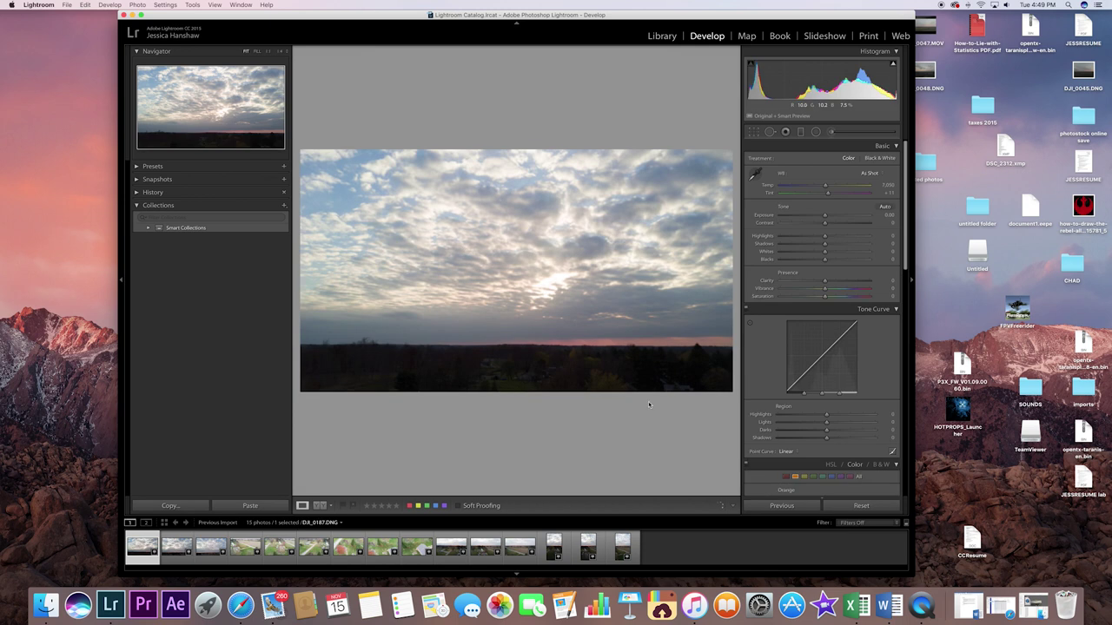
click(661, 36)
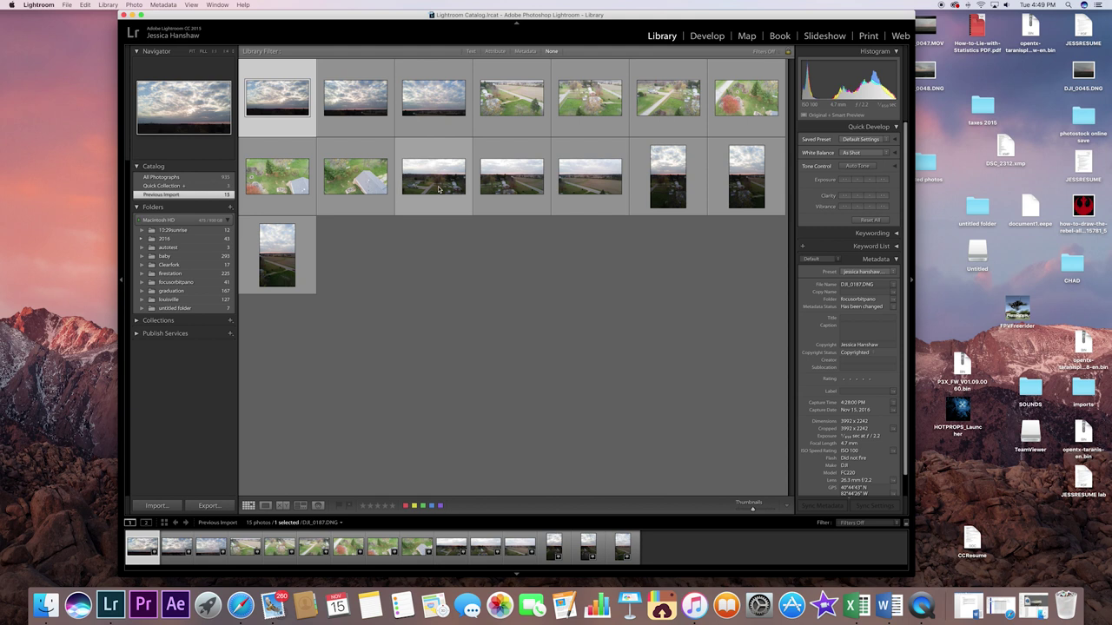
Step: Merge the three wide farmland shots via Photo Merge > Panorama and enlarge the preview window
click(431, 154)
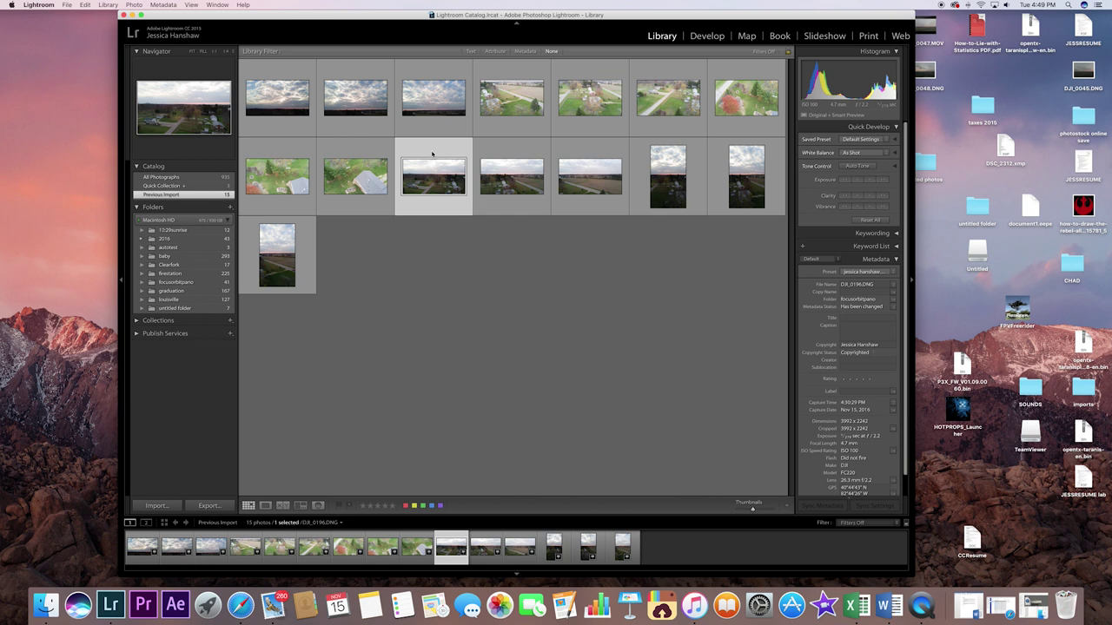
shift+click(492, 154)
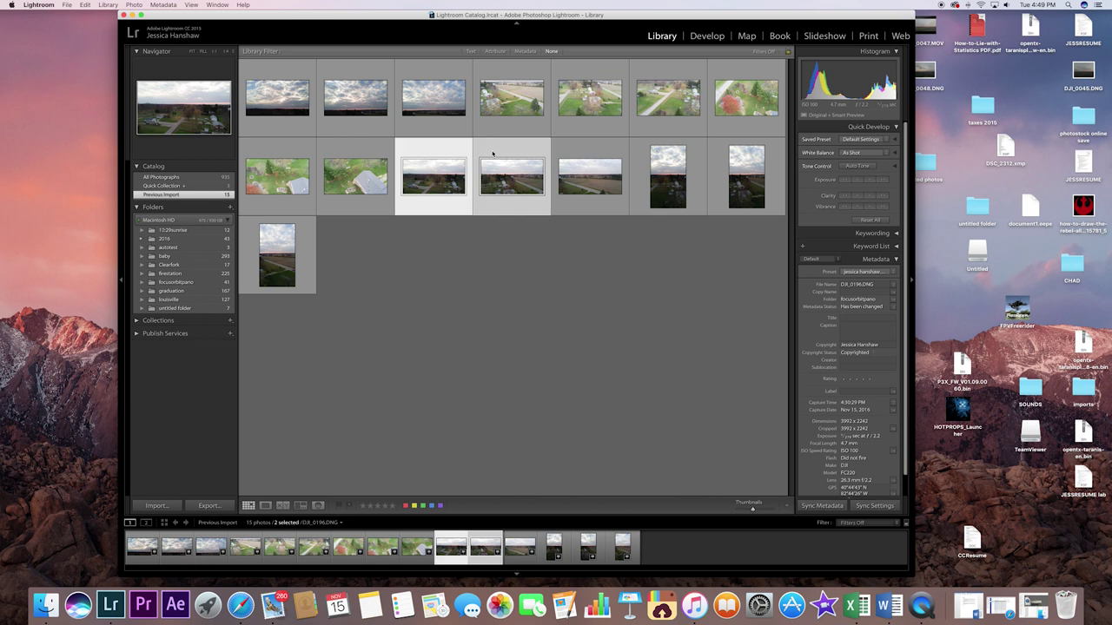
click(568, 156)
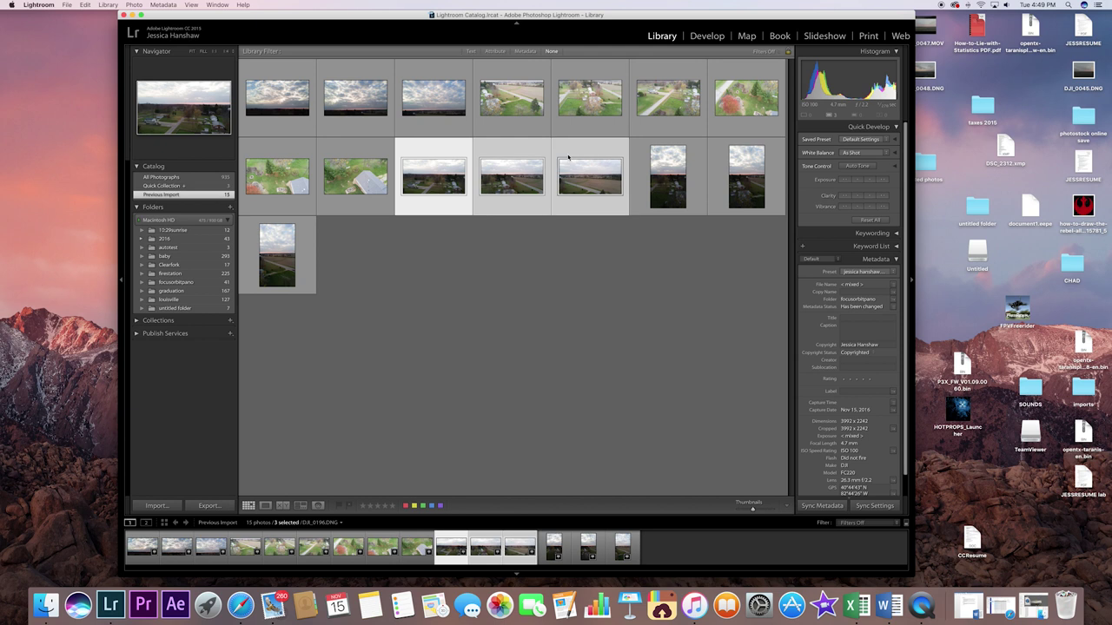
right_click(498, 150)
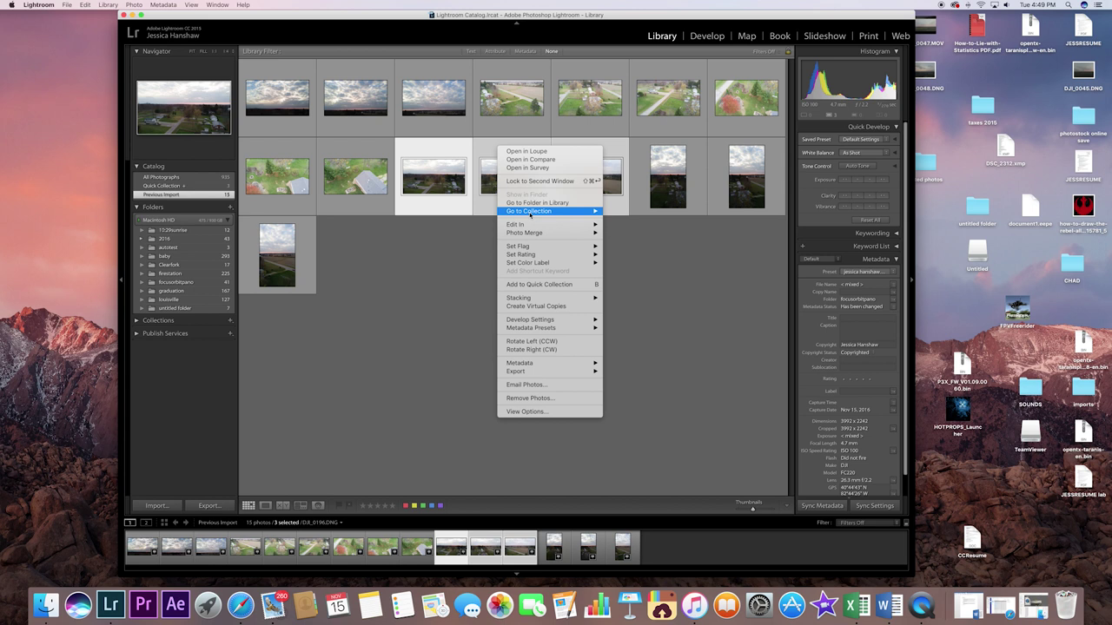
mouse_move(556, 235)
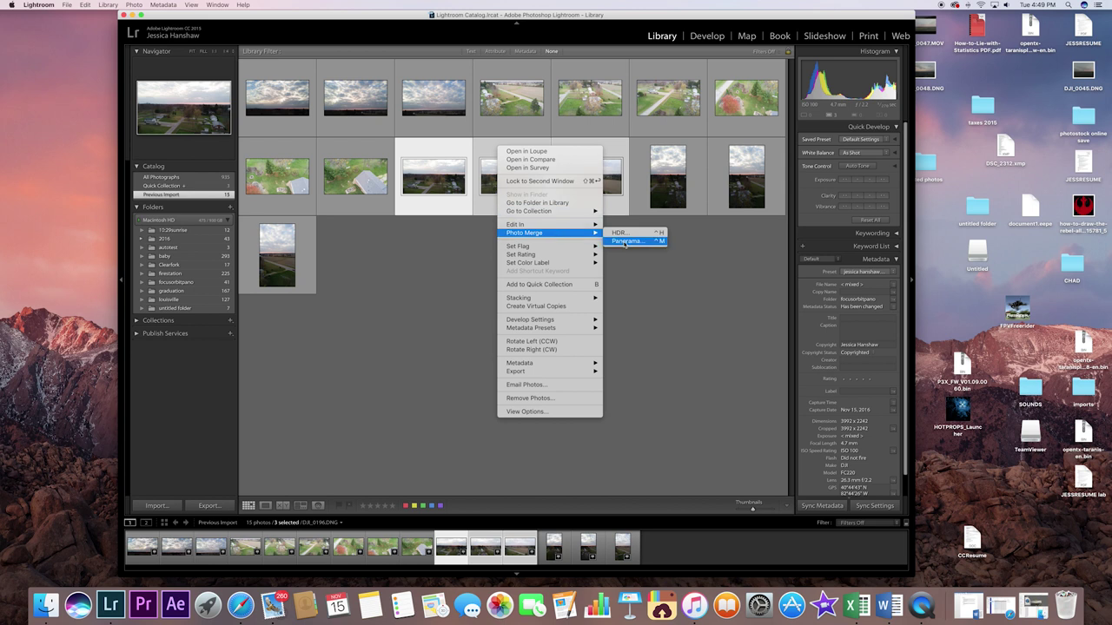
click(625, 243)
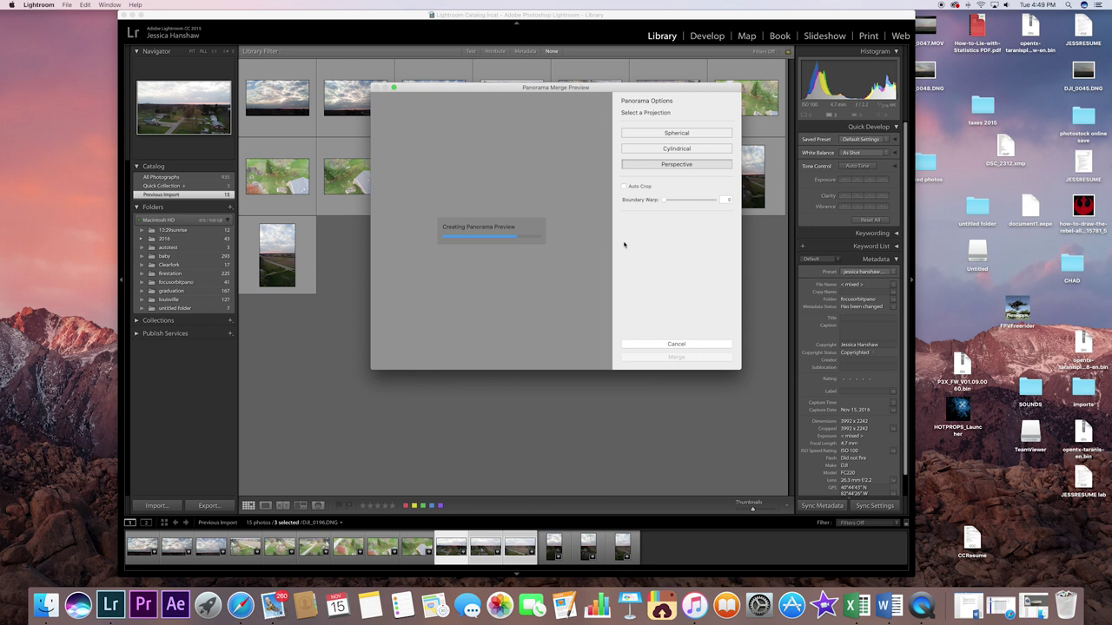
drag(739, 371, 916, 535)
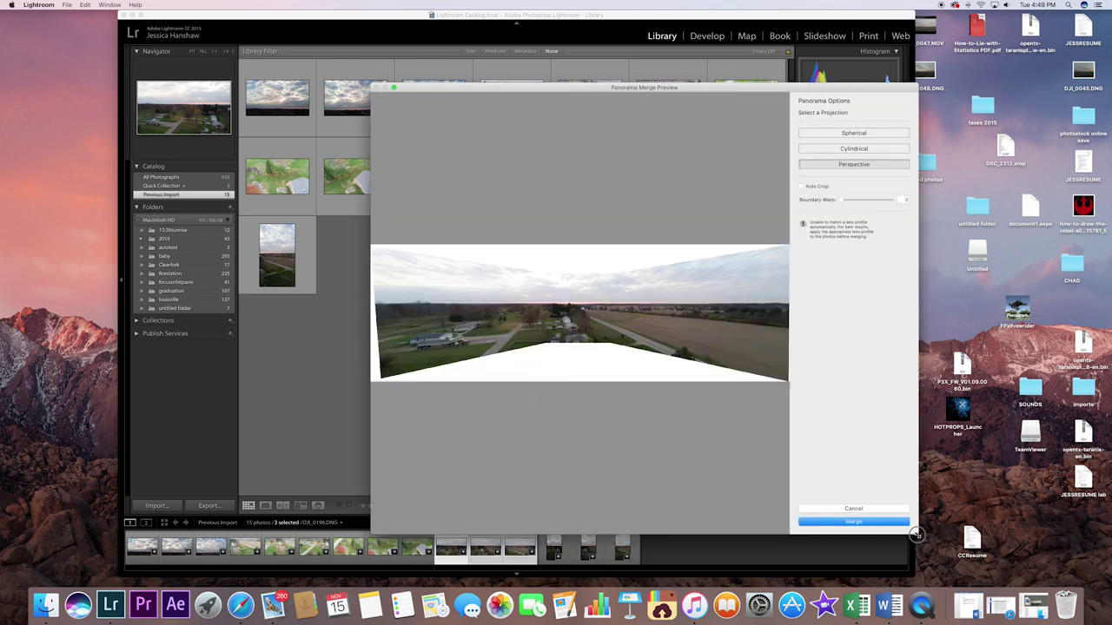
drag(602, 96, 477, 45)
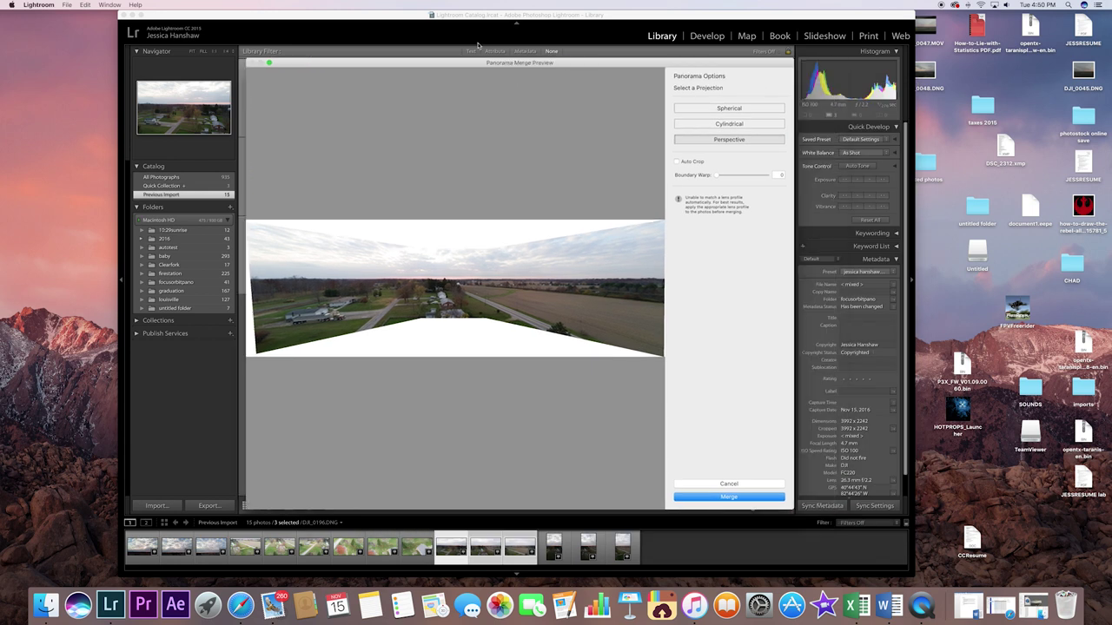
click(725, 109)
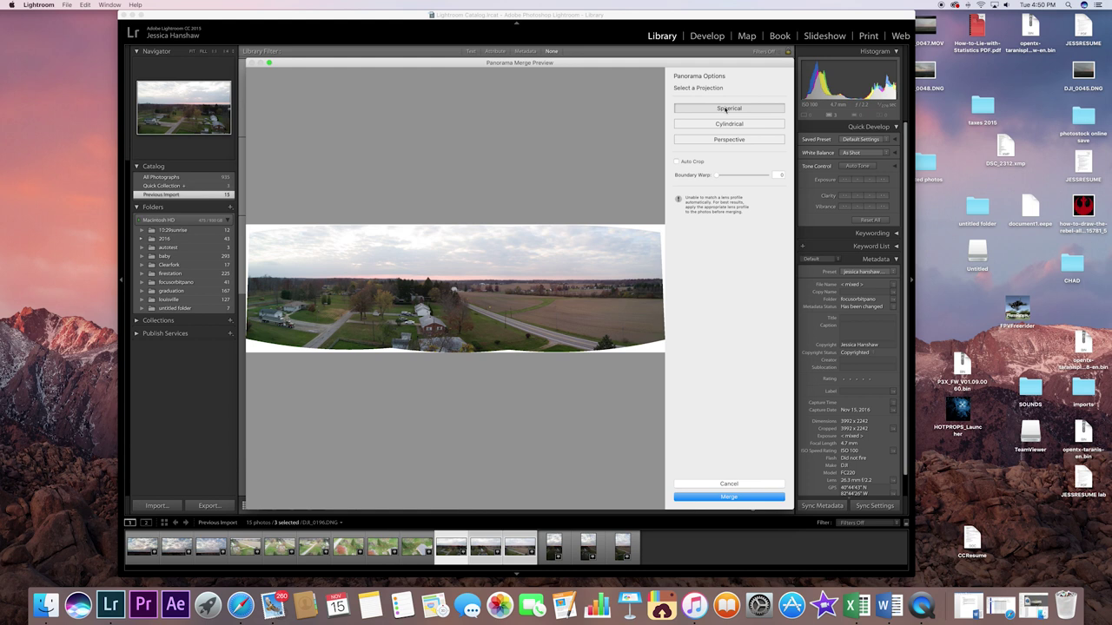
click(725, 125)
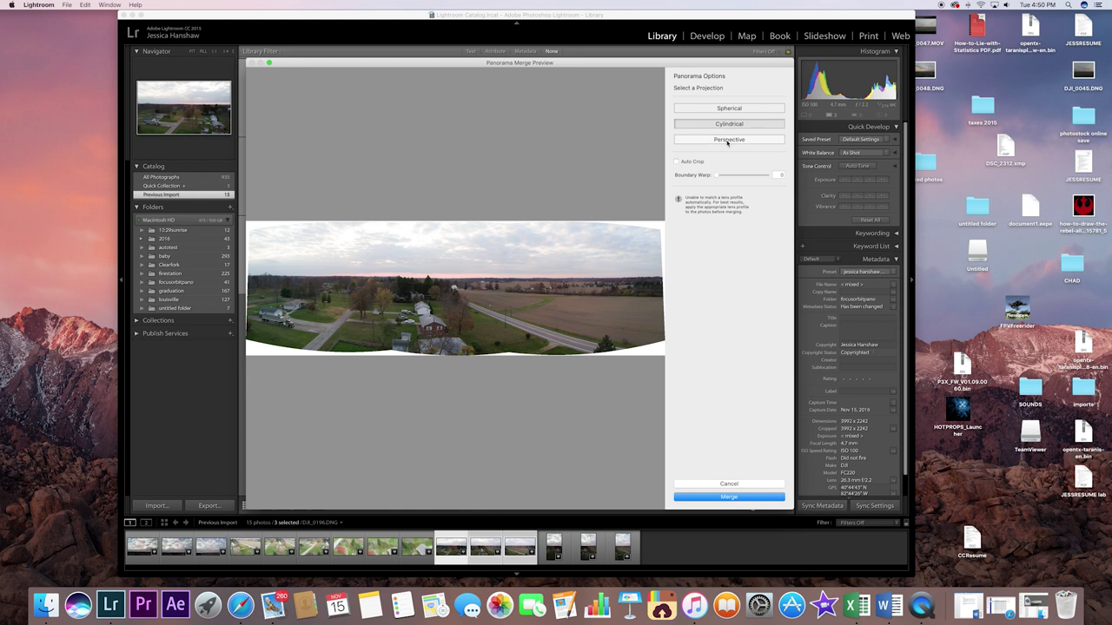
click(728, 140)
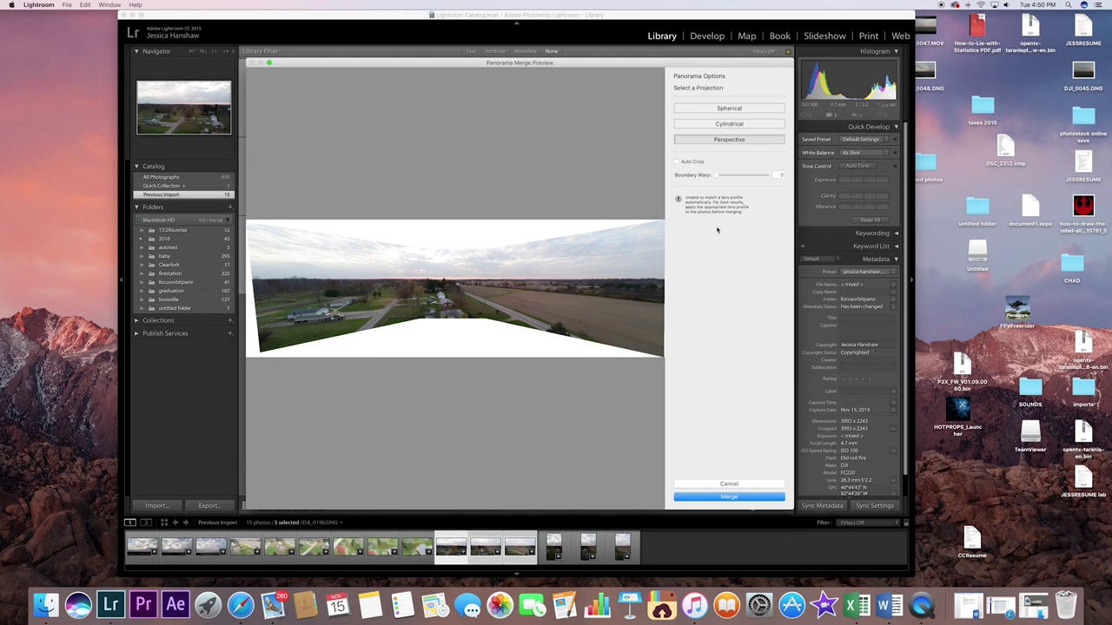
Step: Try Boundary Warp near 74, then switch to Spherical projection and push Boundary Warp to 100
drag(716, 175, 771, 178)
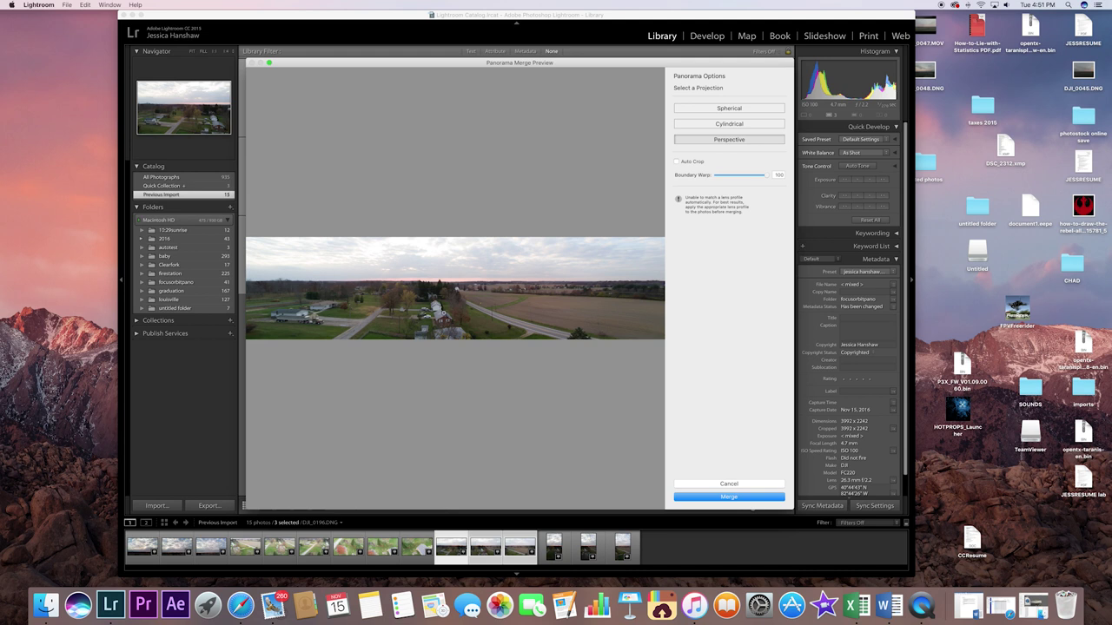
drag(764, 175, 740, 176)
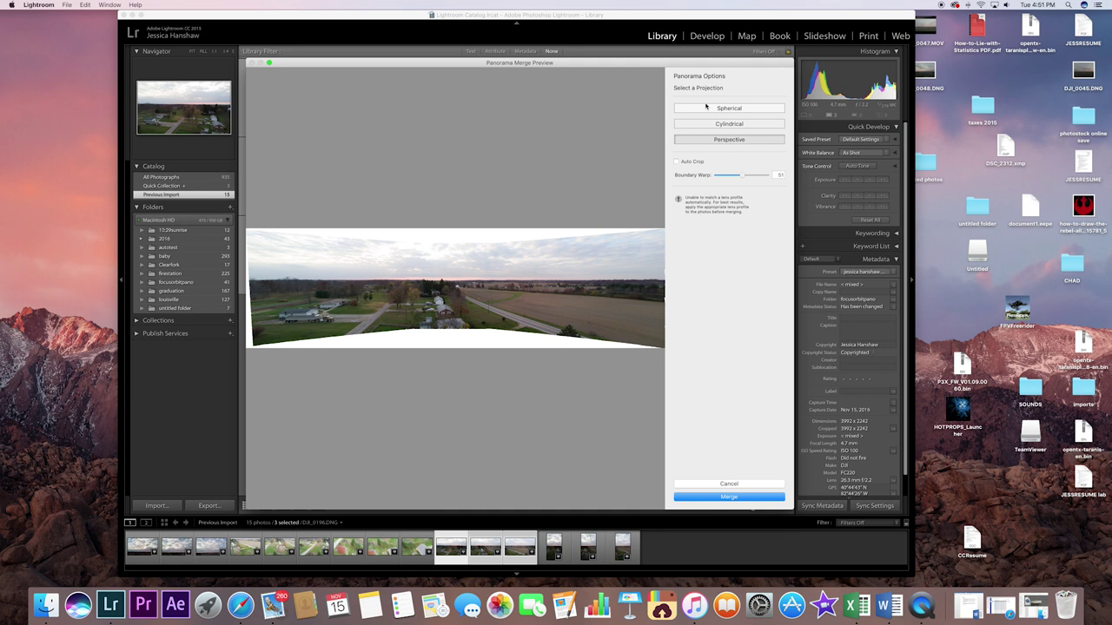
click(715, 108)
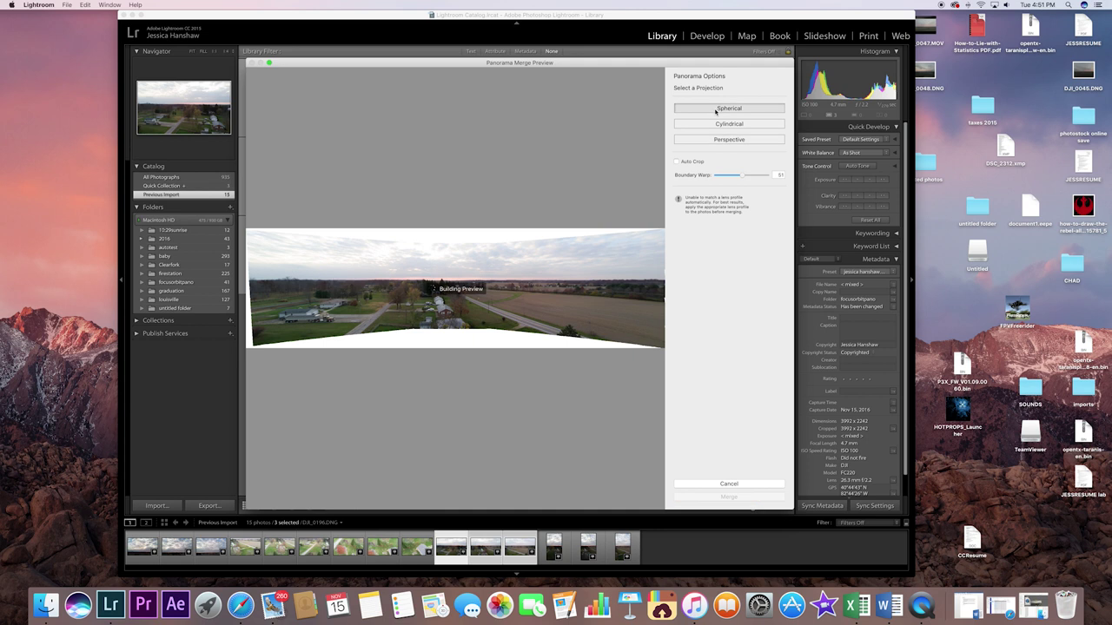
mouse_move(741, 177)
mouse_down()
mouse_move(768, 178)
mouse_move(711, 175)
mouse_move(762, 178)
mouse_up()
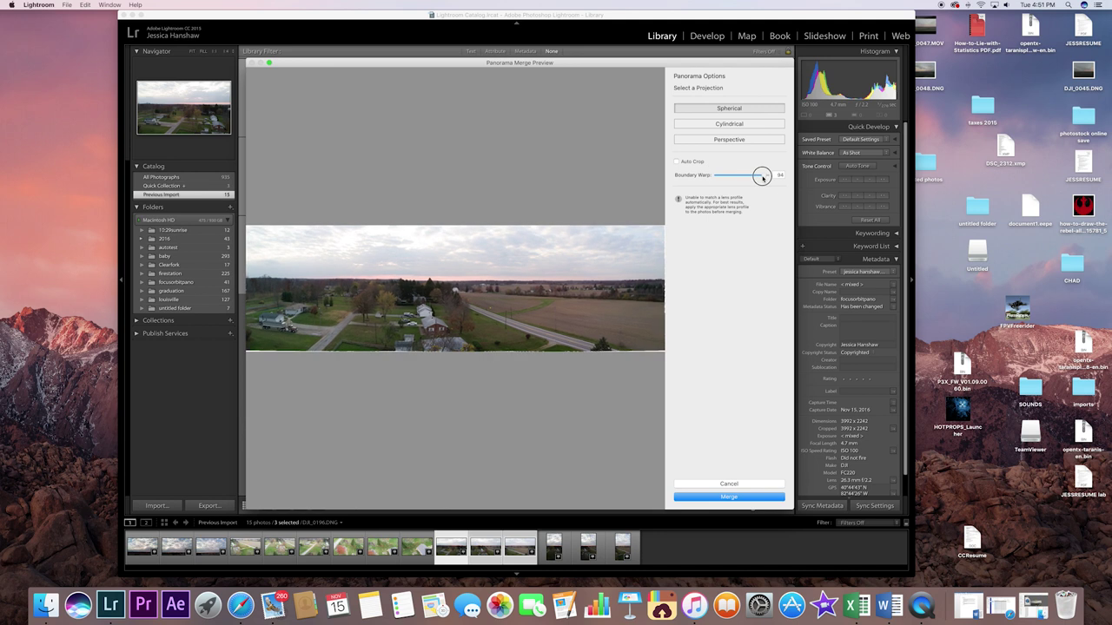
drag(763, 178, 766, 178)
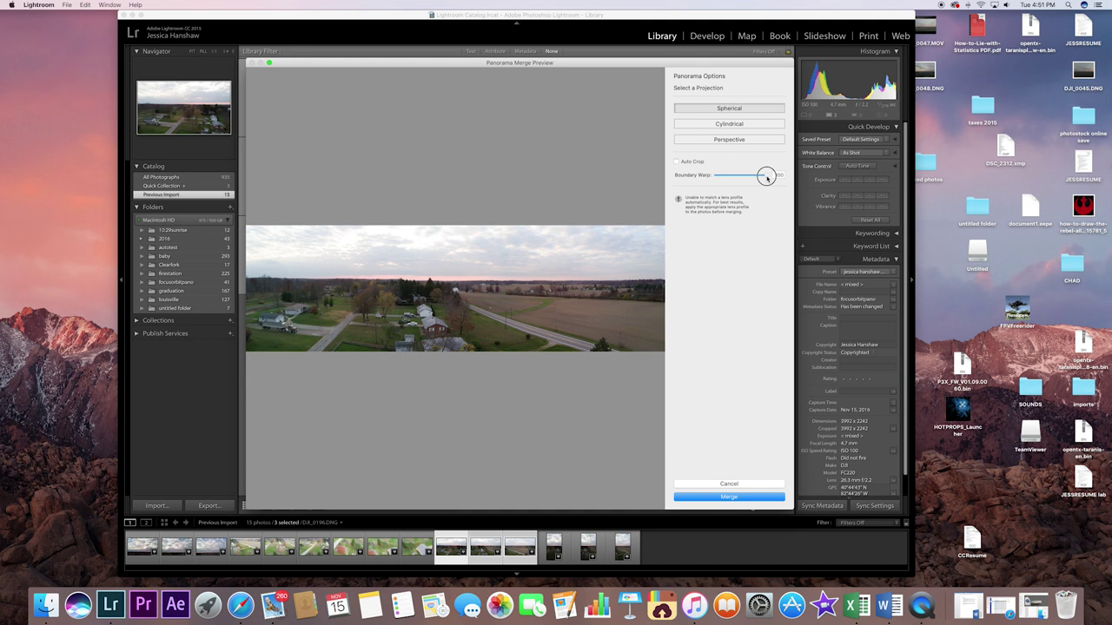
Step: Compare Cylindrical projection, then return to Perspective and settle Boundary Warp at 27
click(727, 124)
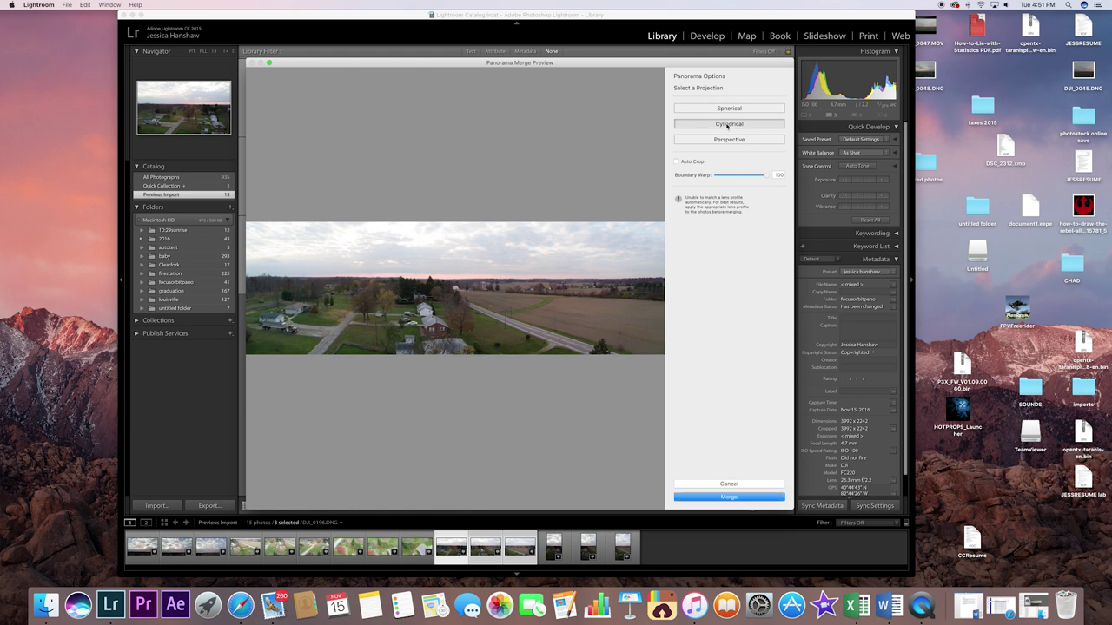
click(767, 177)
mouse_move(767, 177)
mouse_down()
mouse_move(698, 180)
mouse_move(776, 178)
mouse_up()
click(731, 140)
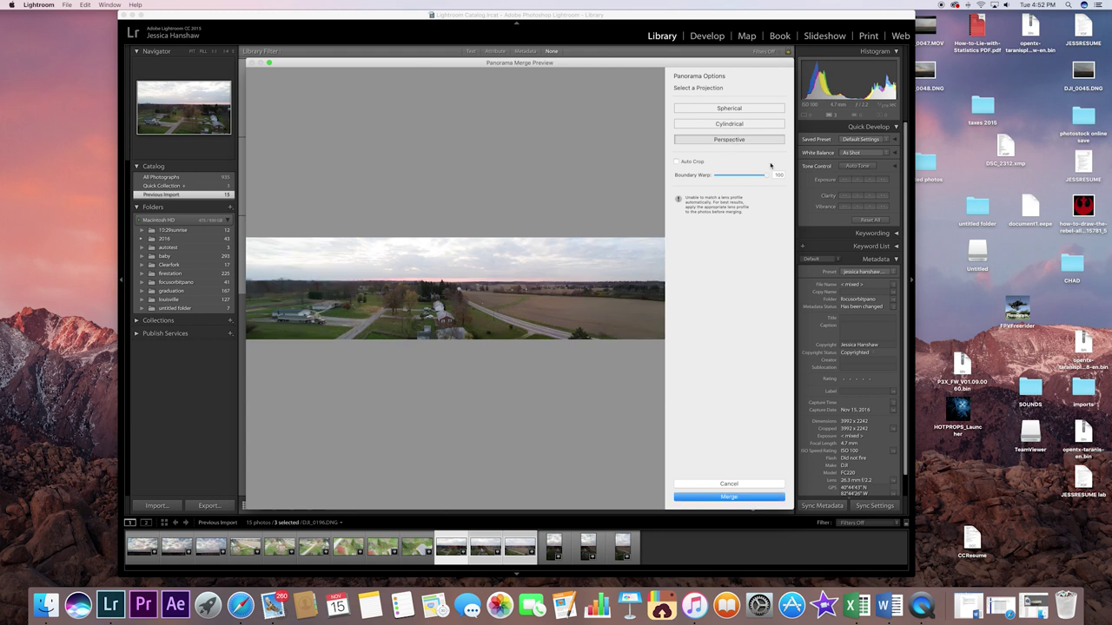
drag(765, 179, 719, 176)
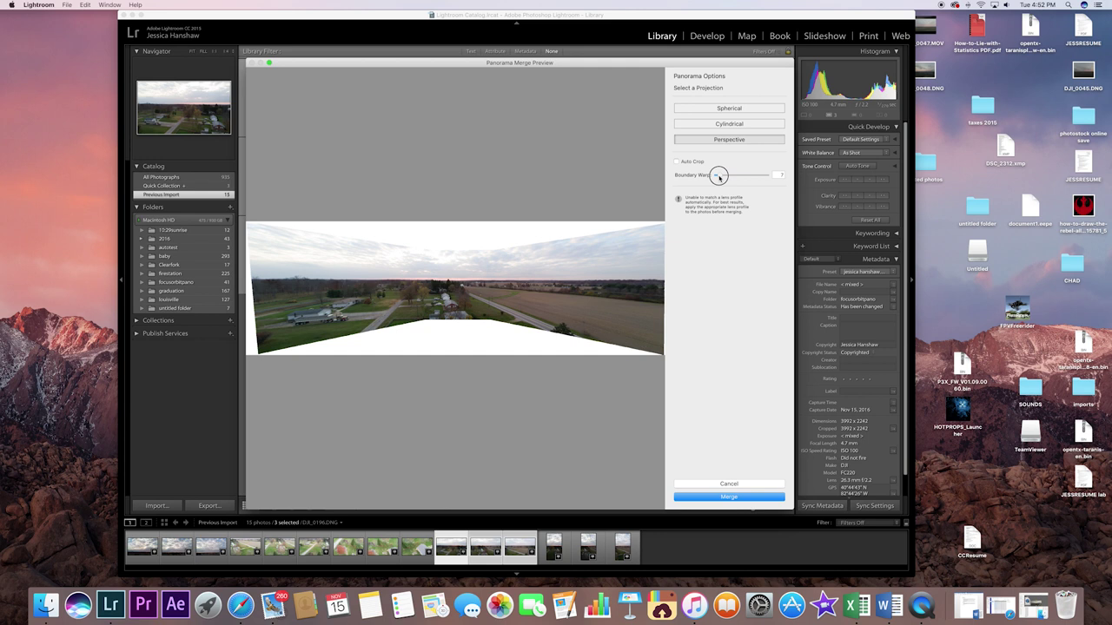
mouse_move(718, 177)
mouse_down()
mouse_move(744, 178)
mouse_move(731, 177)
mouse_up()
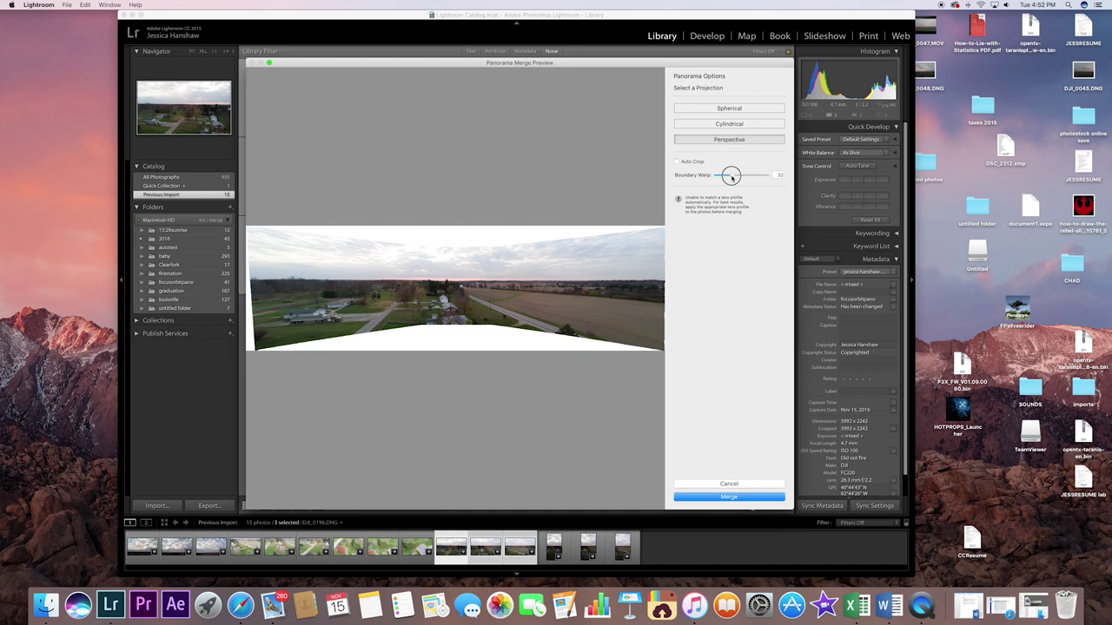
drag(730, 178, 728, 177)
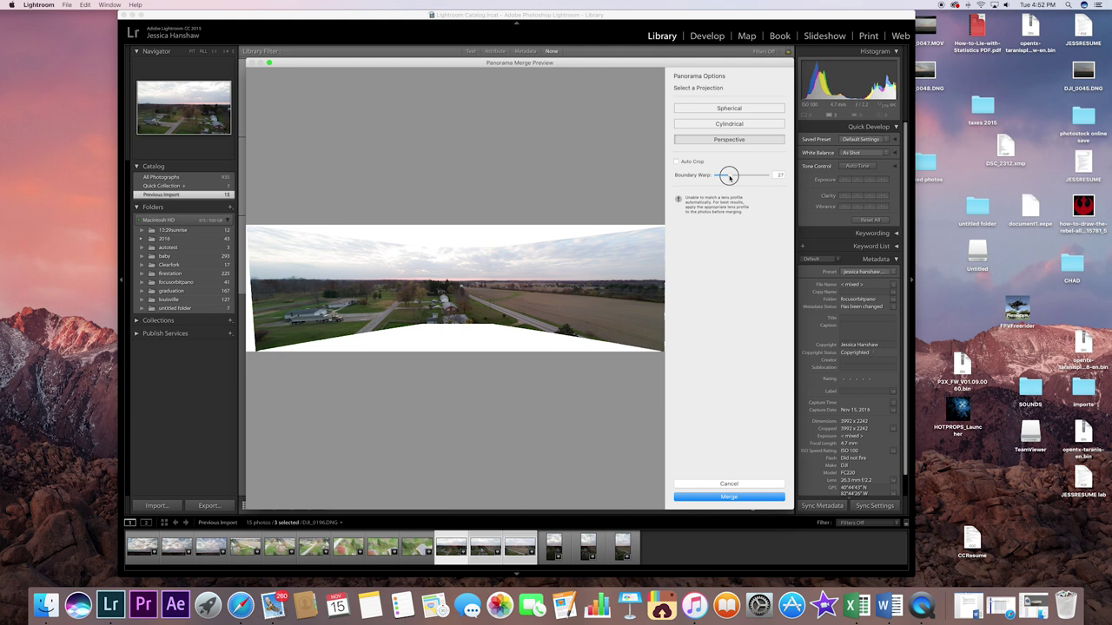
Step: Merge the panorama with Auto Crop on and open DJI_0196-Pano.dng in Develop
click(676, 162)
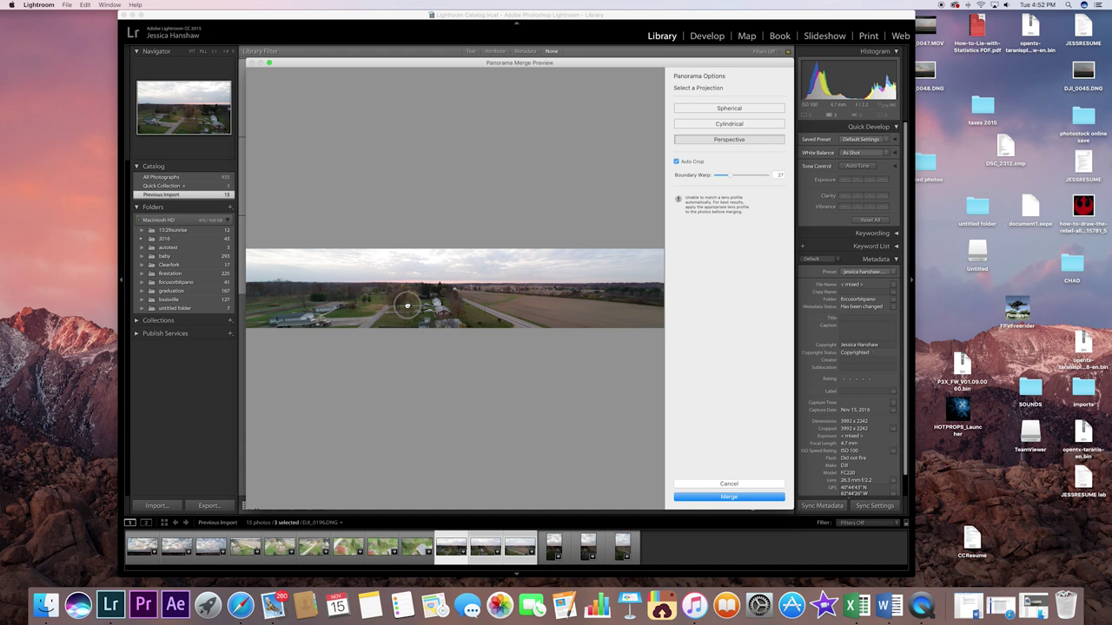
click(751, 500)
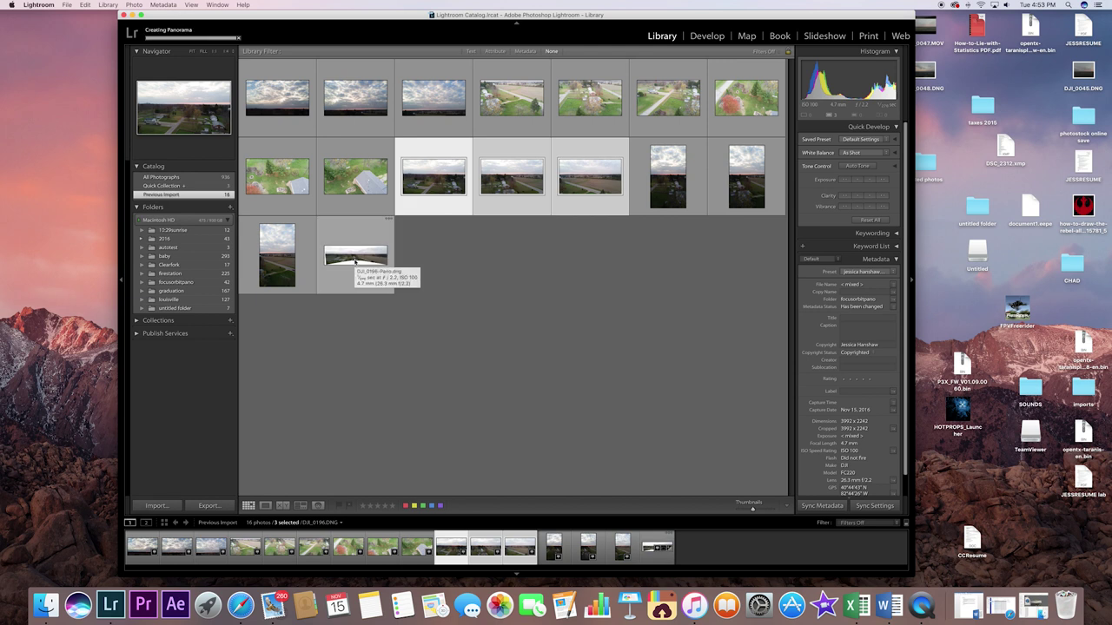
click(354, 259)
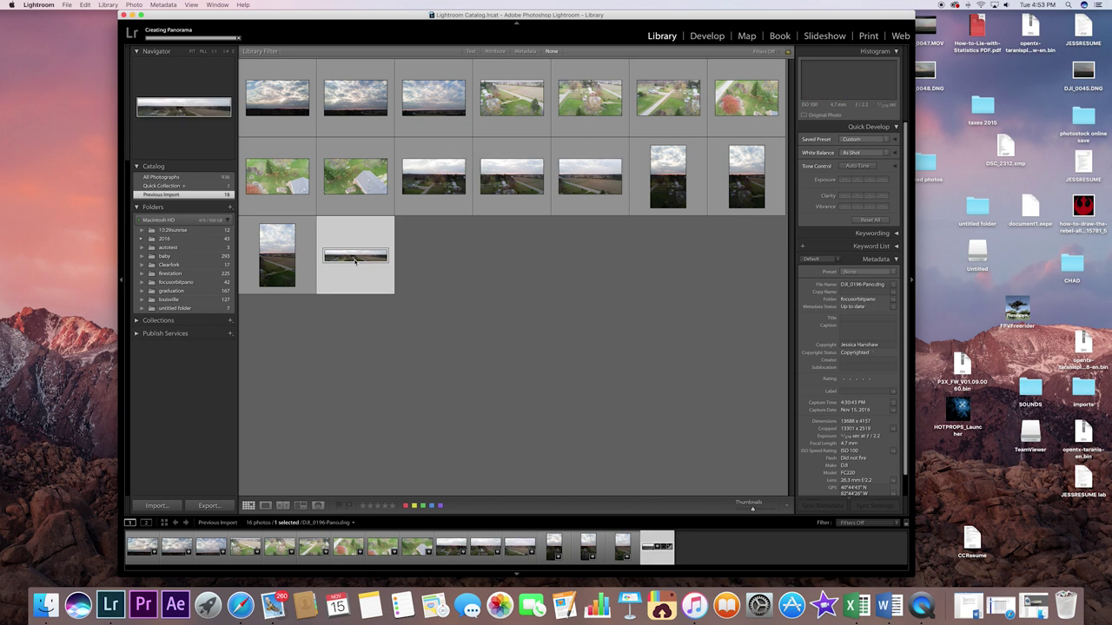
click(705, 37)
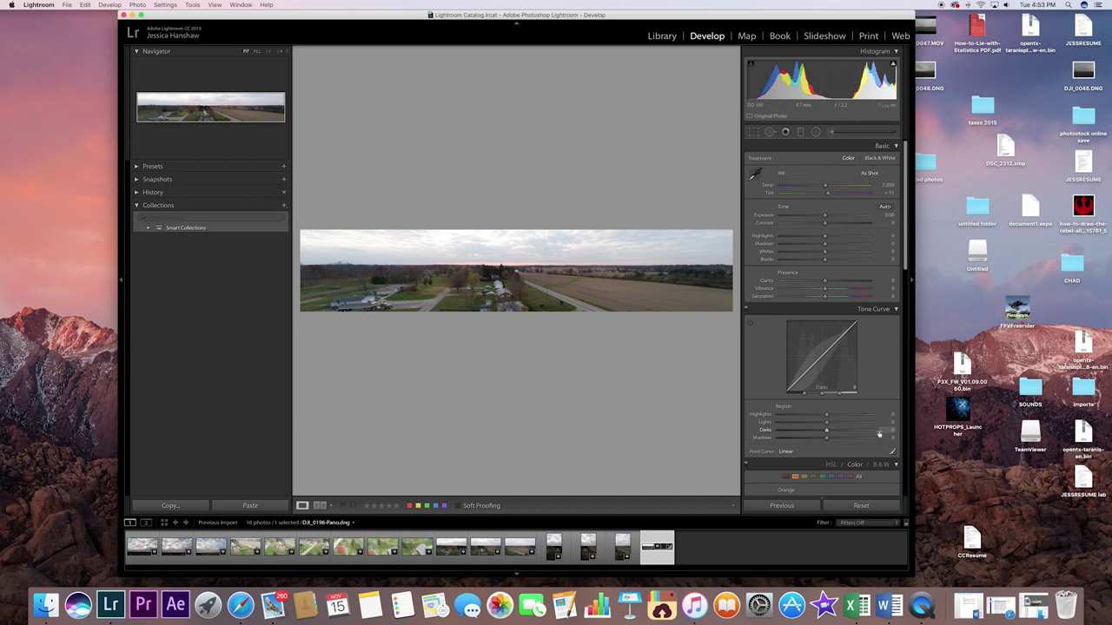
scroll(904, 291, down, 5)
drag(904, 290, 902, 461)
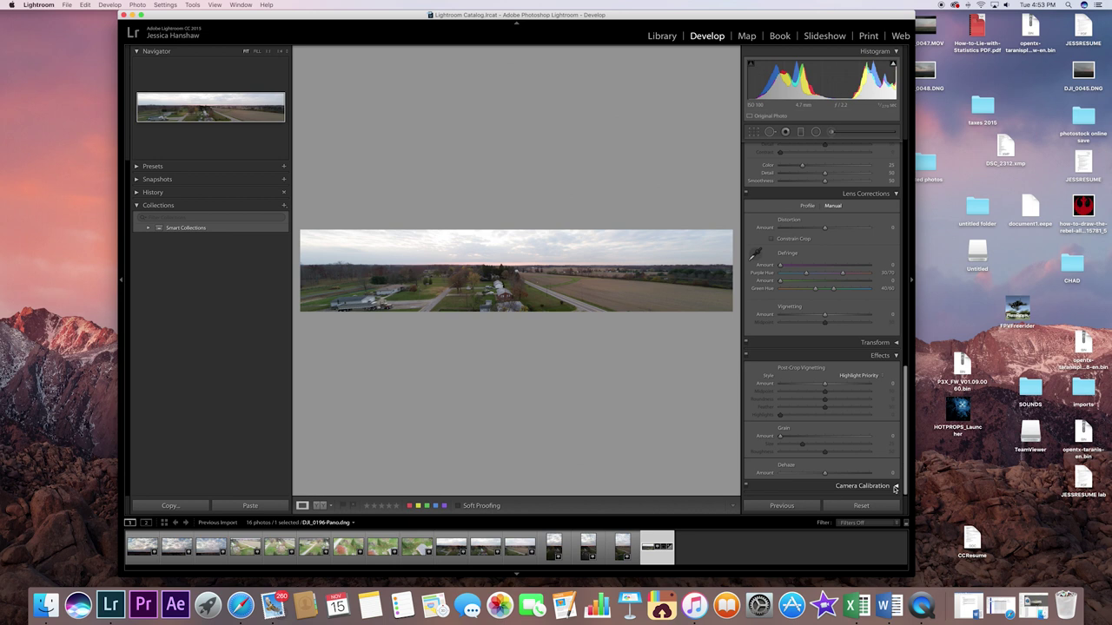
click(895, 486)
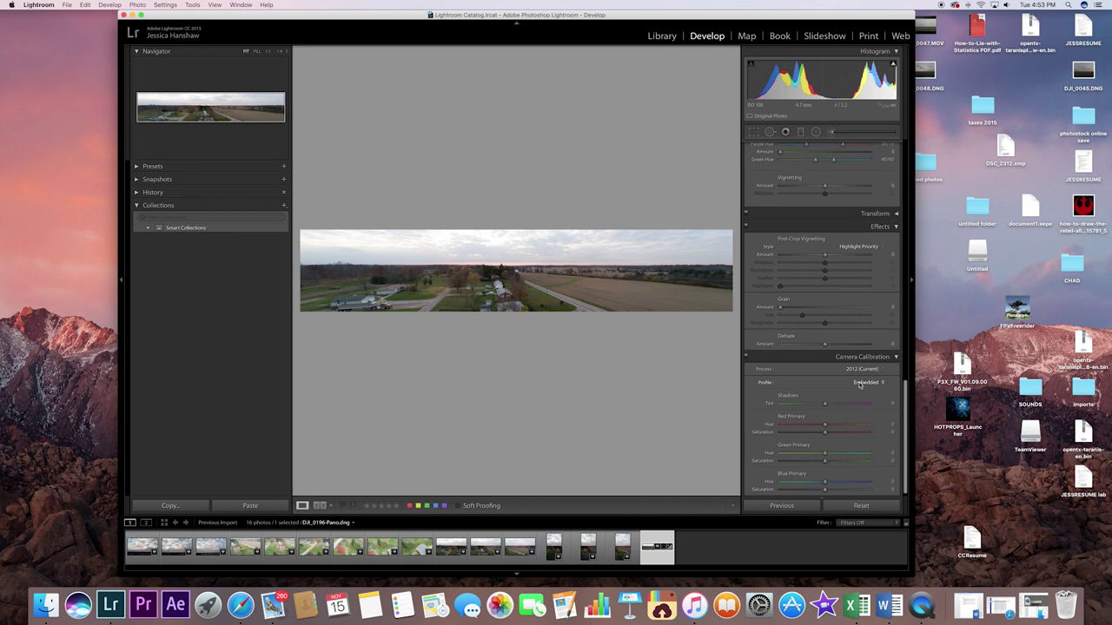
click(897, 360)
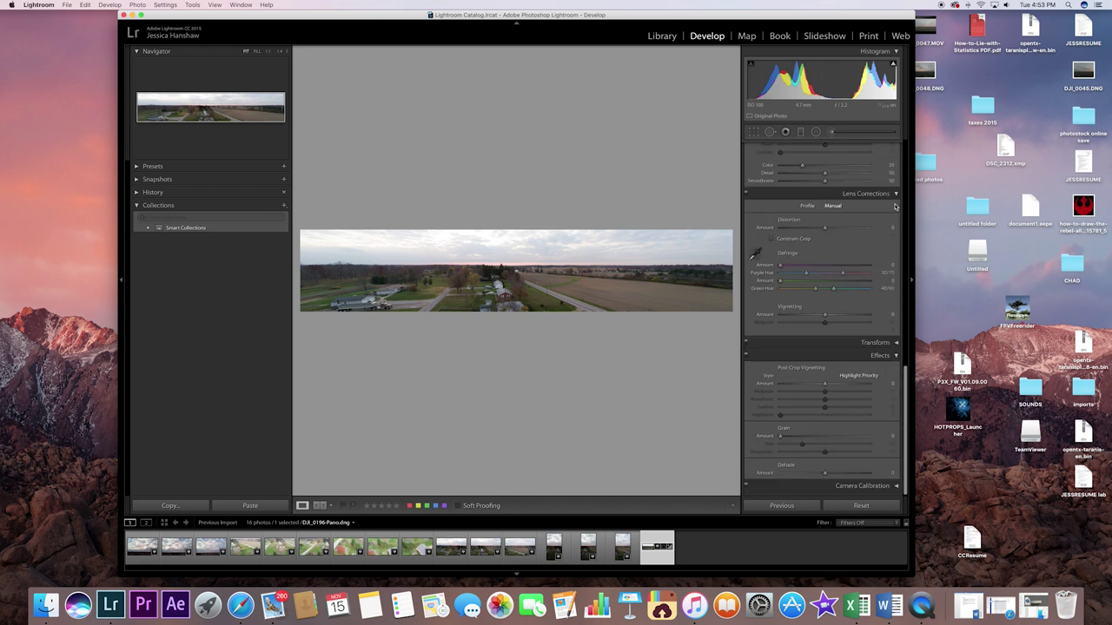
Step: Set the lens profile to DJI PHANTOM 4 FC330, then switch profile corrections back off
click(808, 206)
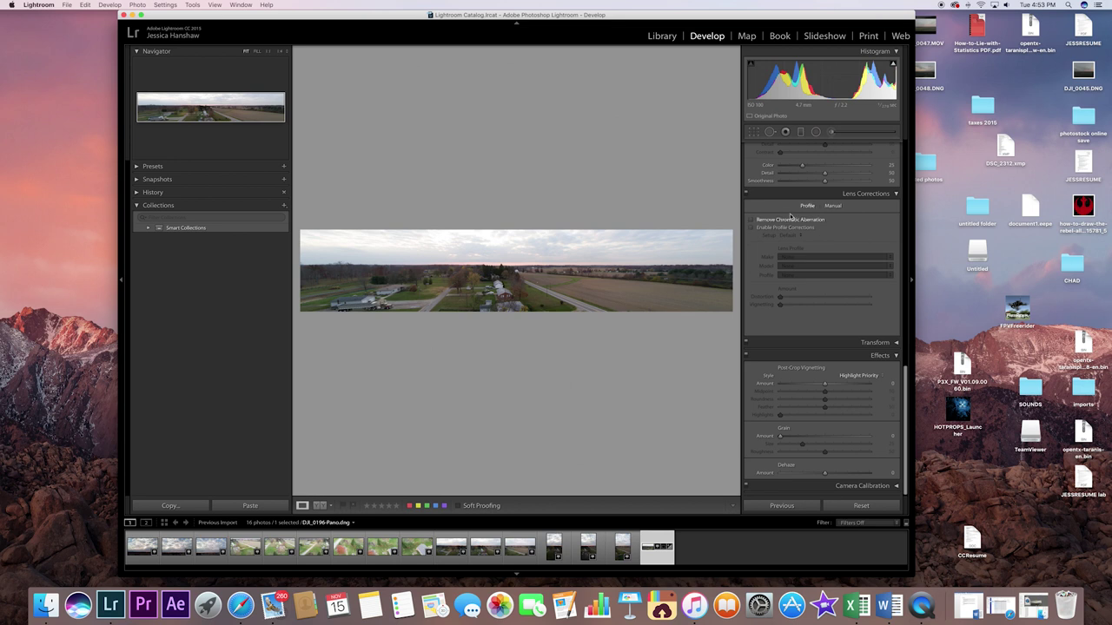
click(833, 206)
click(808, 206)
click(752, 227)
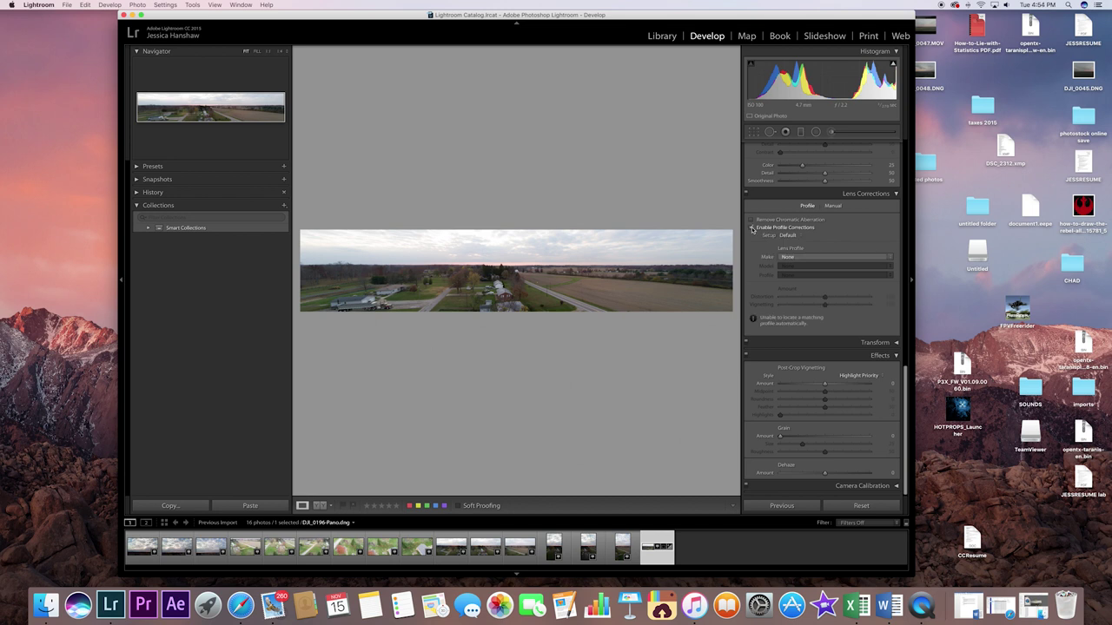
click(877, 260)
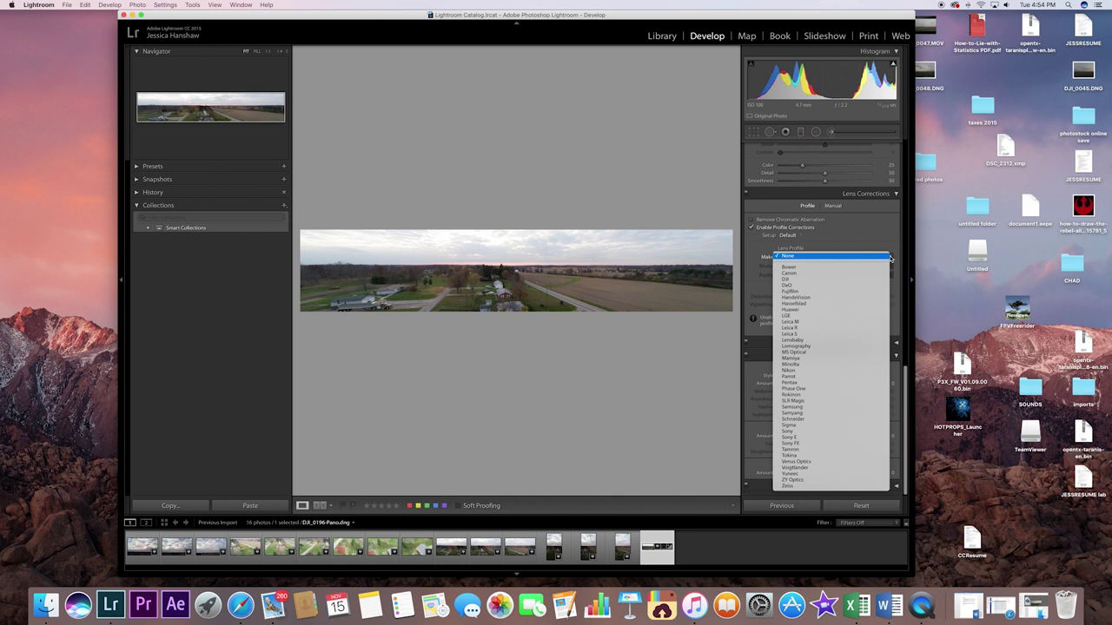
click(854, 279)
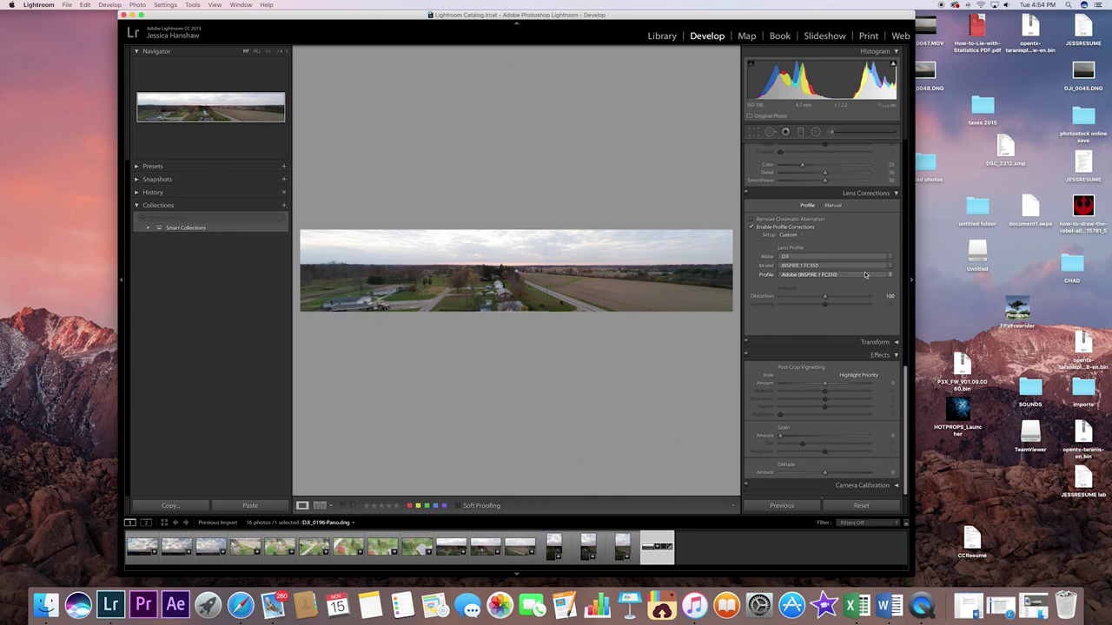
click(890, 266)
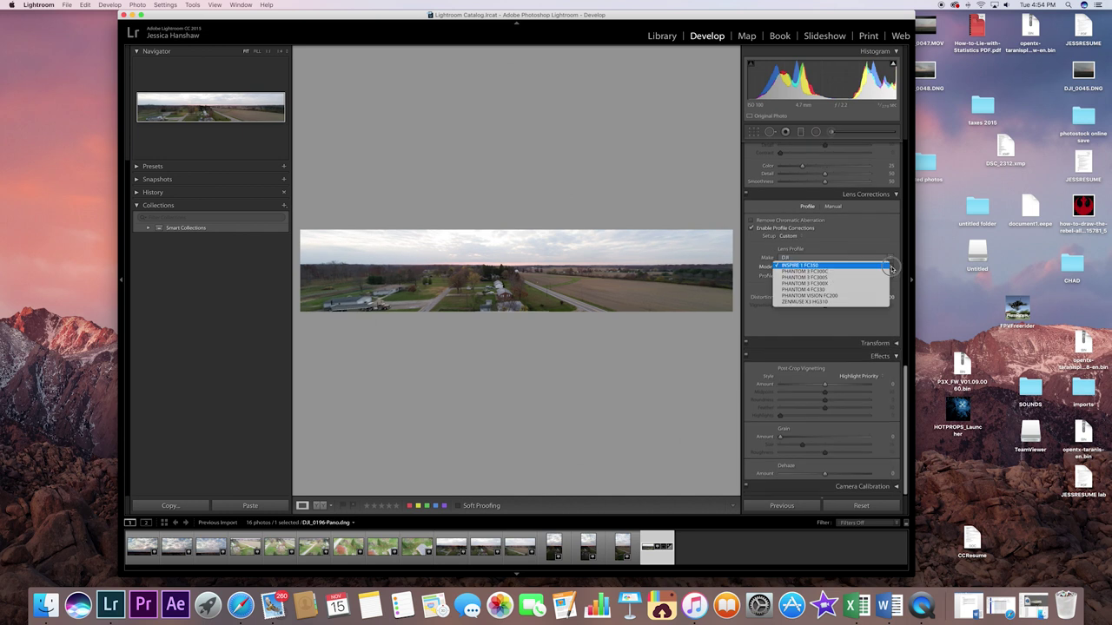
click(832, 294)
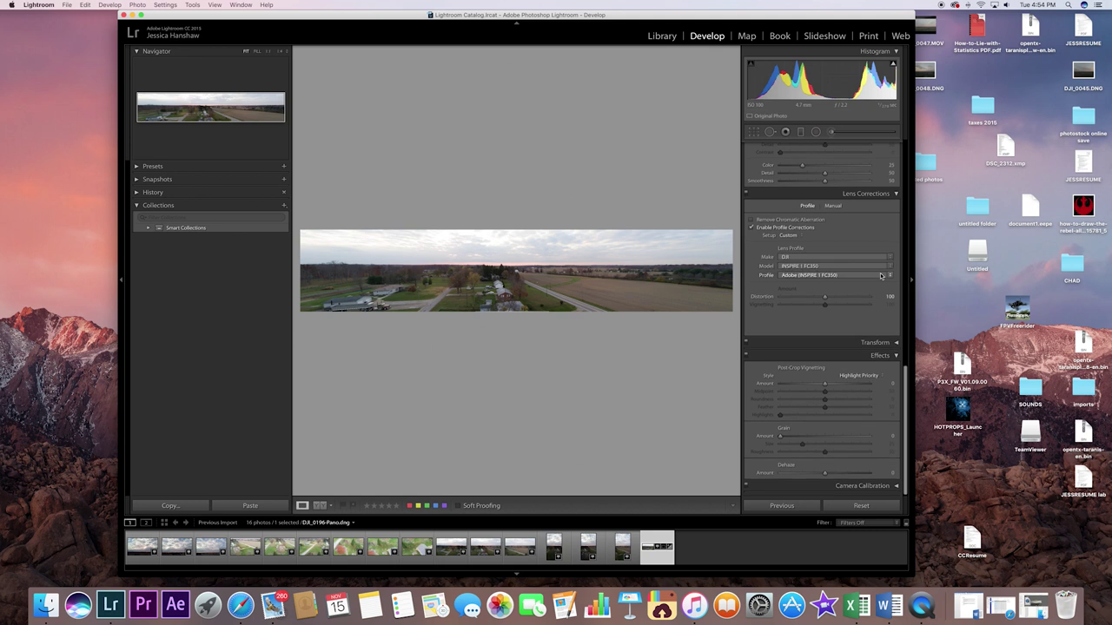
click(881, 276)
click(883, 275)
click(751, 227)
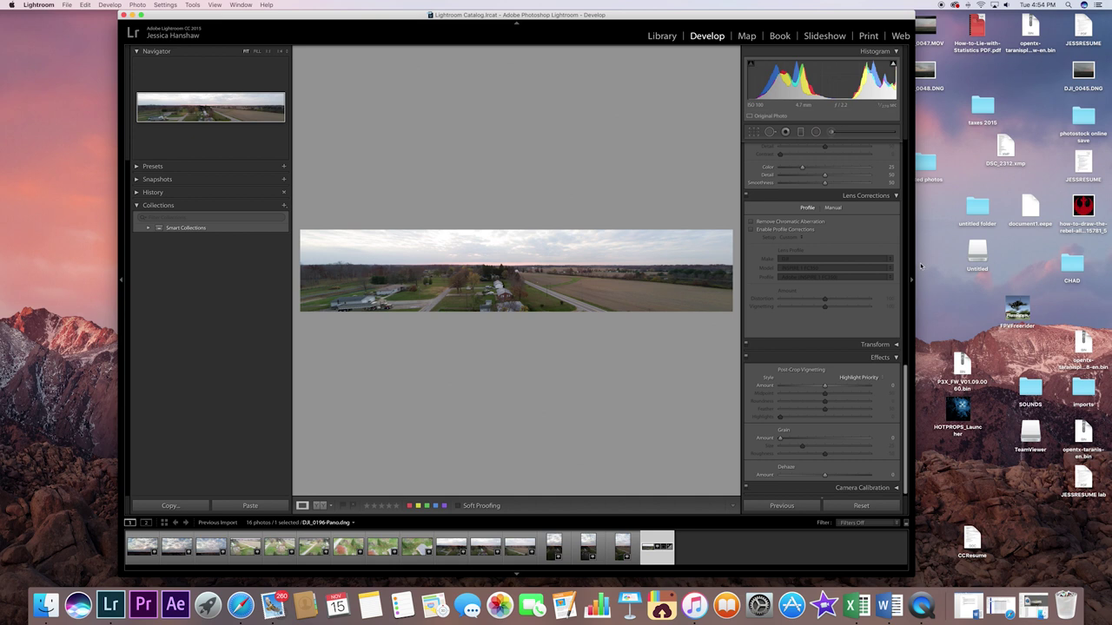
Step: Warm the wide panorama to Temp 9,926 and lower Exposure to −0.65
mouse_move(903, 385)
mouse_down()
mouse_move(899, 300)
mouse_move(899, 385)
mouse_up()
scroll(841, 375, down, 1)
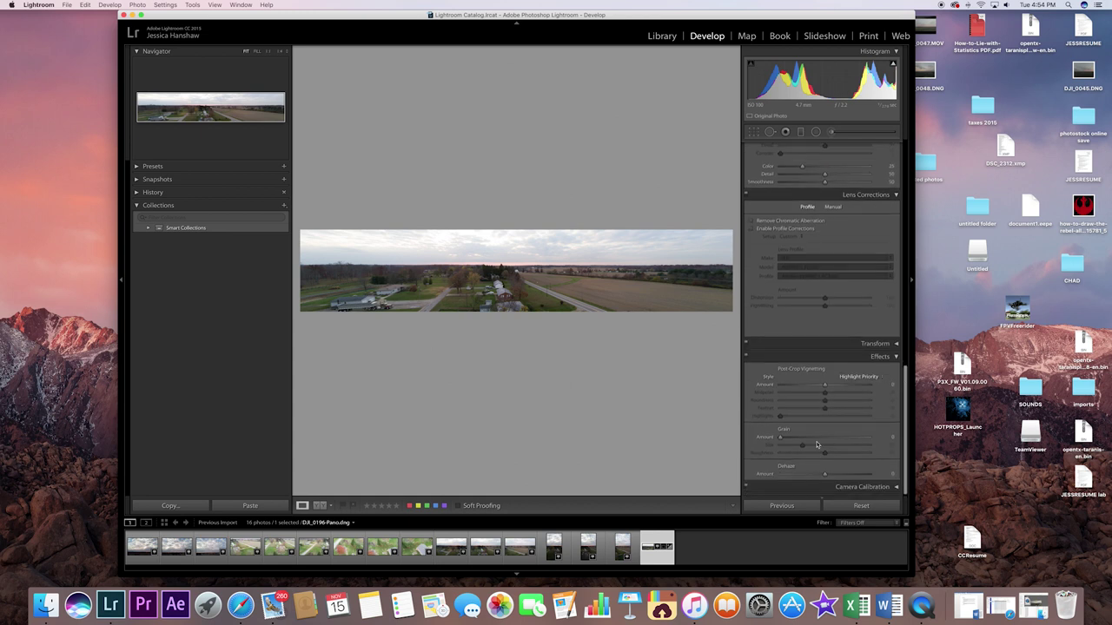
scroll(816, 445, down, 1)
scroll(816, 435, up, 8)
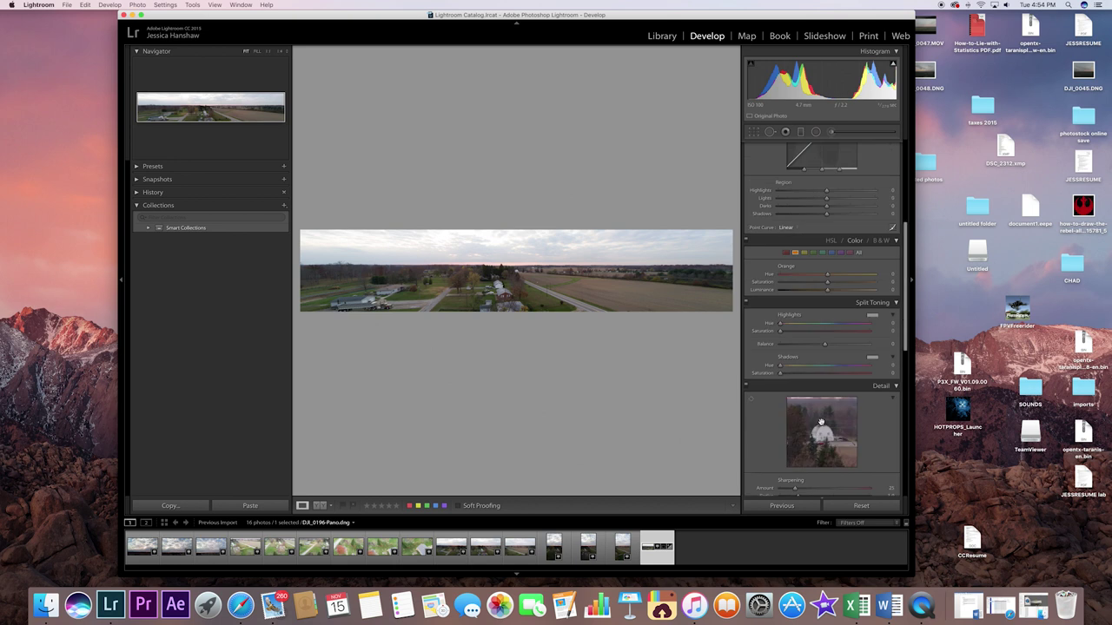
scroll(821, 423, up, 5)
scroll(817, 347, up, 1)
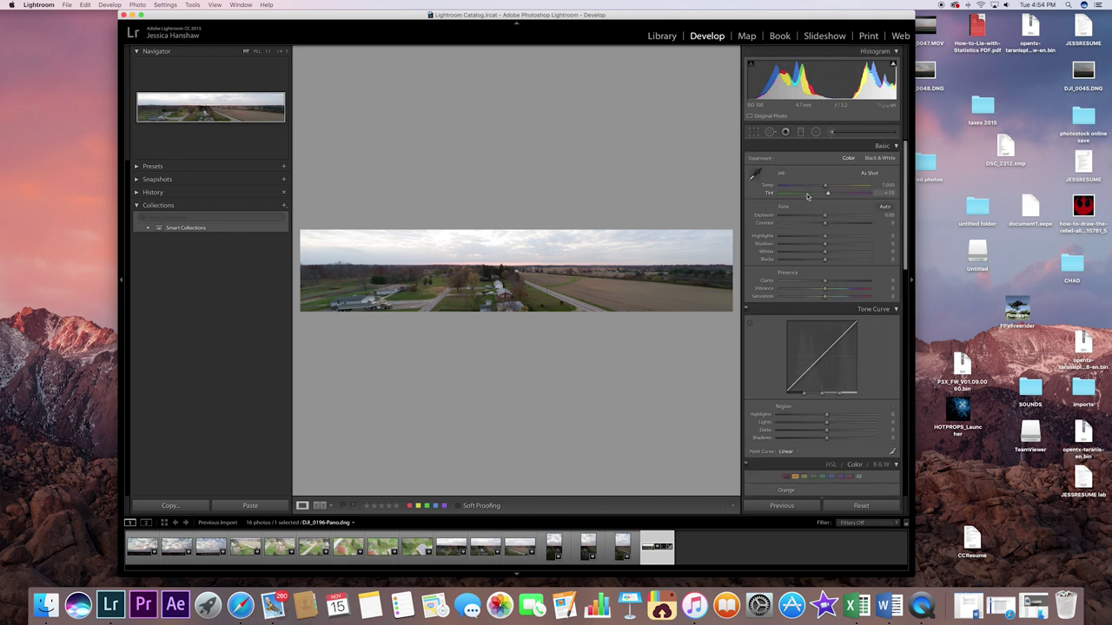
drag(826, 188, 819, 218)
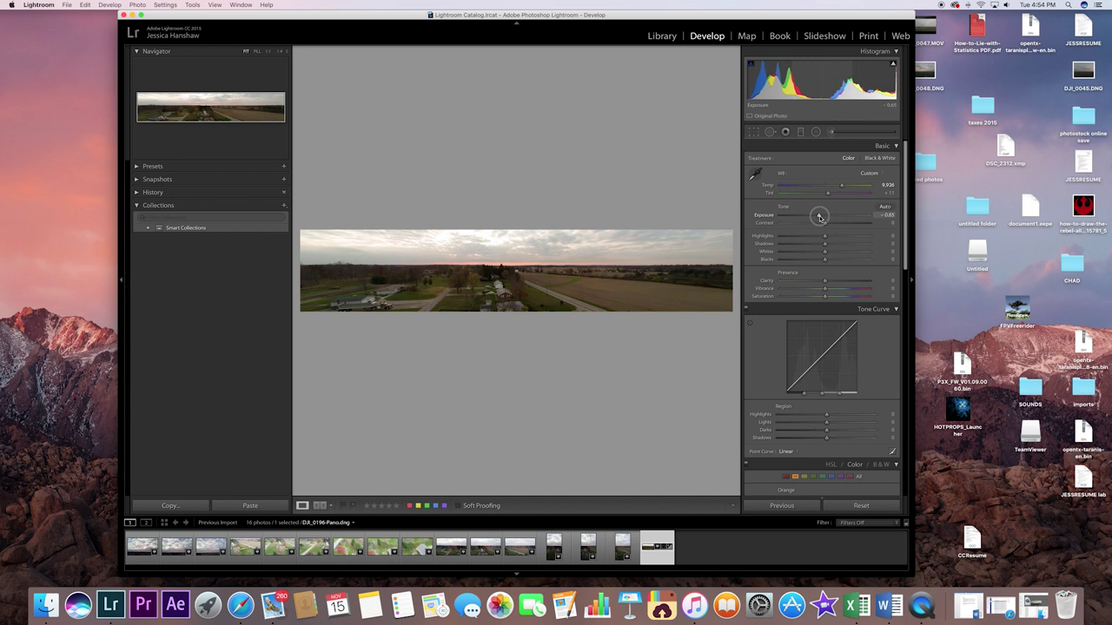
Step: Add +12 Clarity to the panorama and return to the Library grid
mouse_move(828, 286)
mouse_down()
mouse_move(844, 284)
mouse_move(830, 283)
mouse_up()
scroll(840, 375, down, 3)
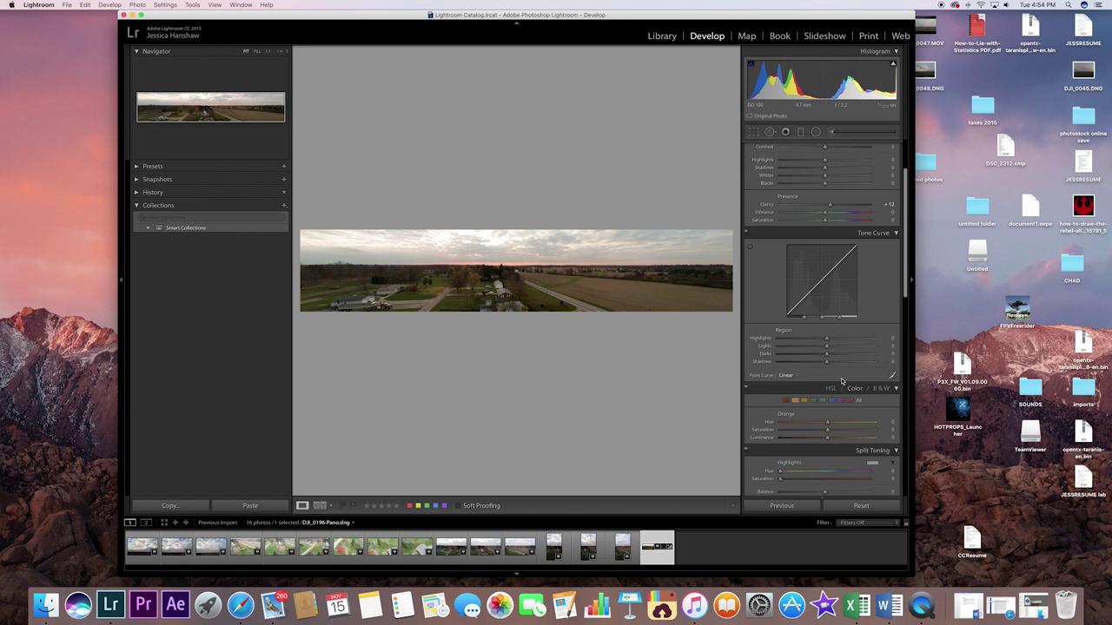
scroll(841, 380, down, 4)
scroll(841, 378, down, 5)
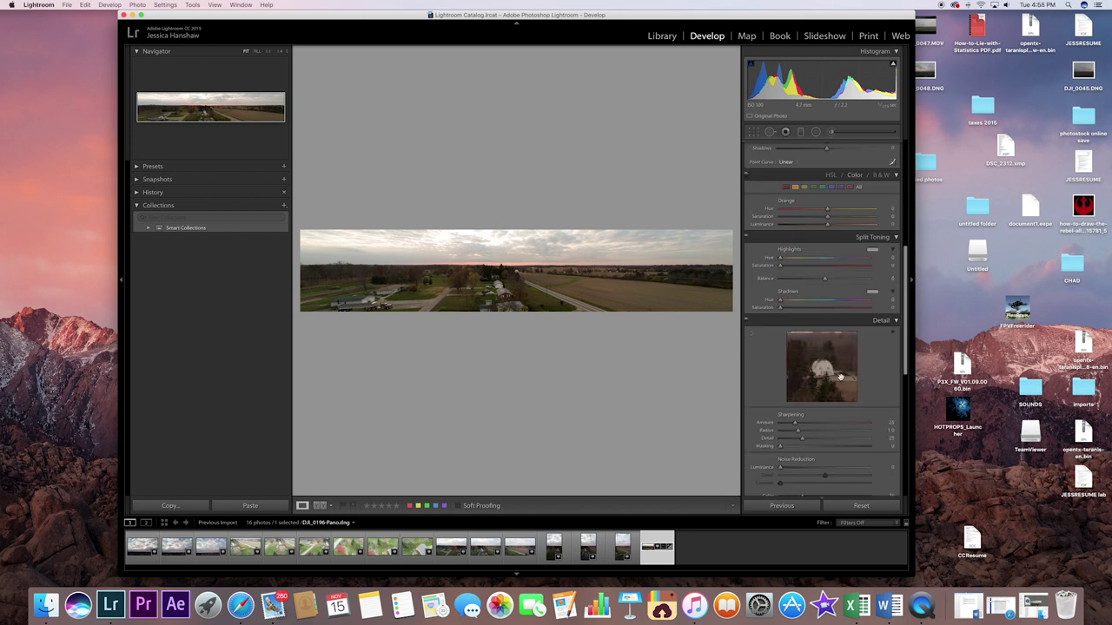
scroll(840, 378, down, 1)
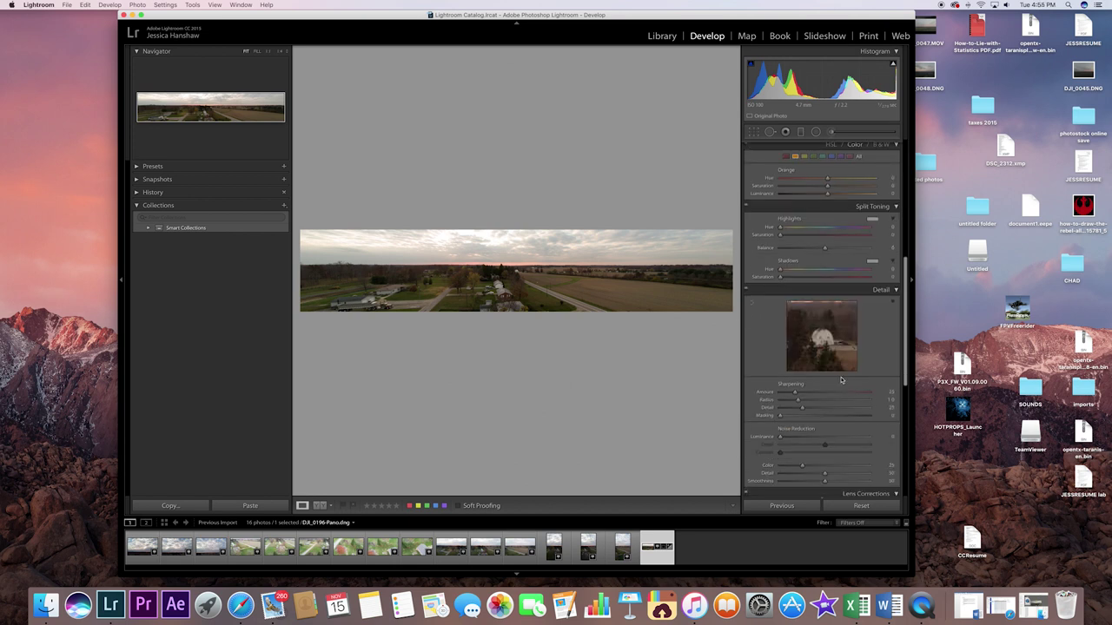
scroll(840, 379, down, 2)
scroll(840, 379, down, 2)
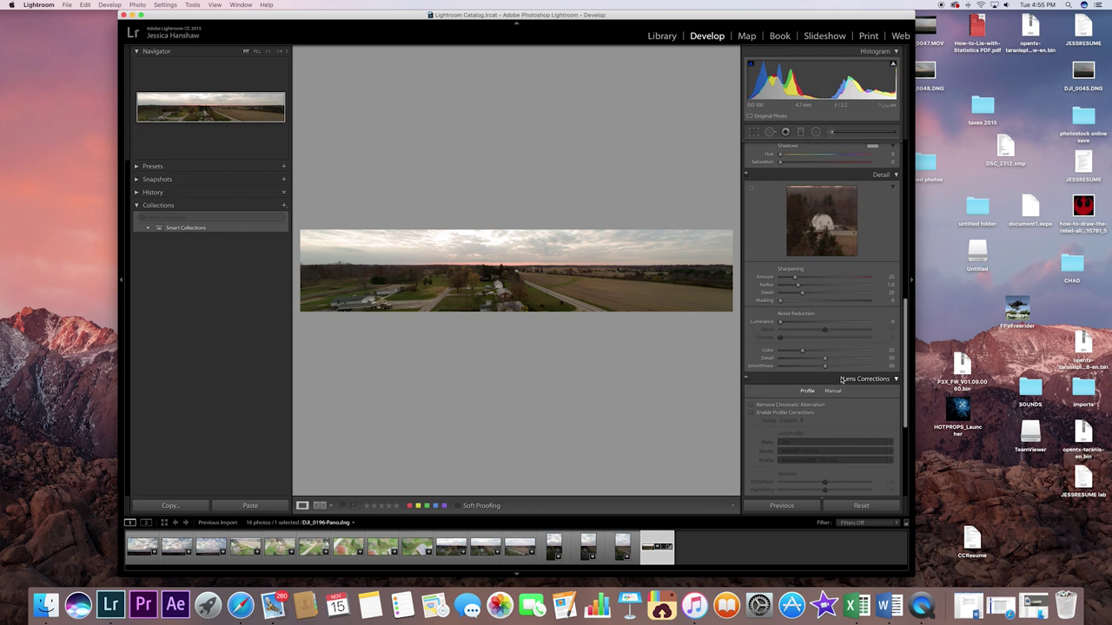
scroll(840, 380, up, 2)
scroll(840, 379, up, 7)
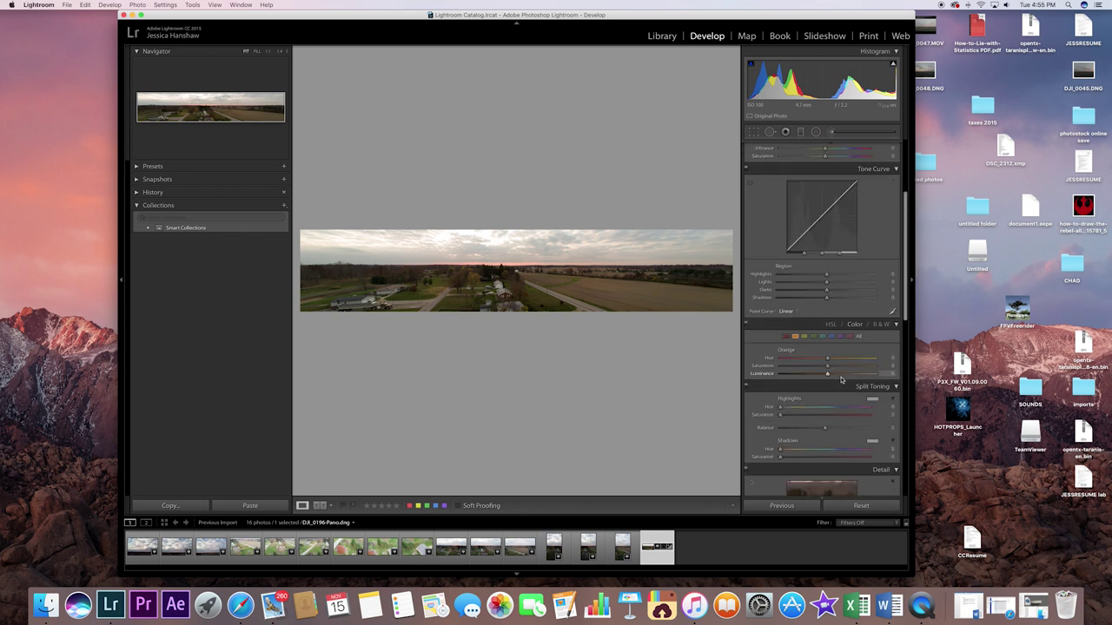
scroll(841, 380, up, 4)
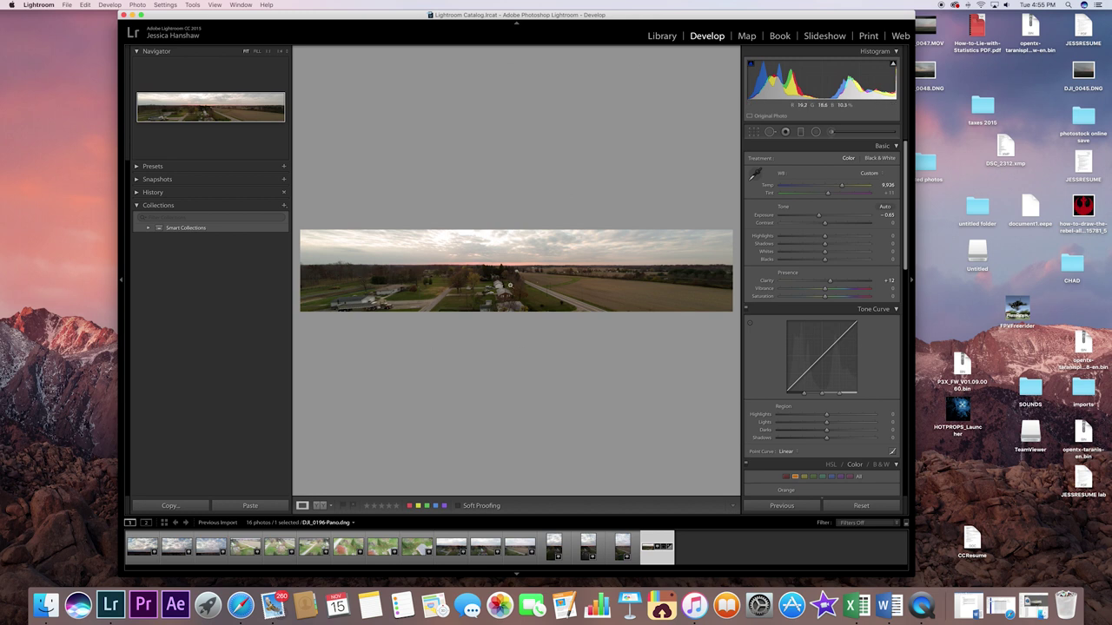
click(662, 36)
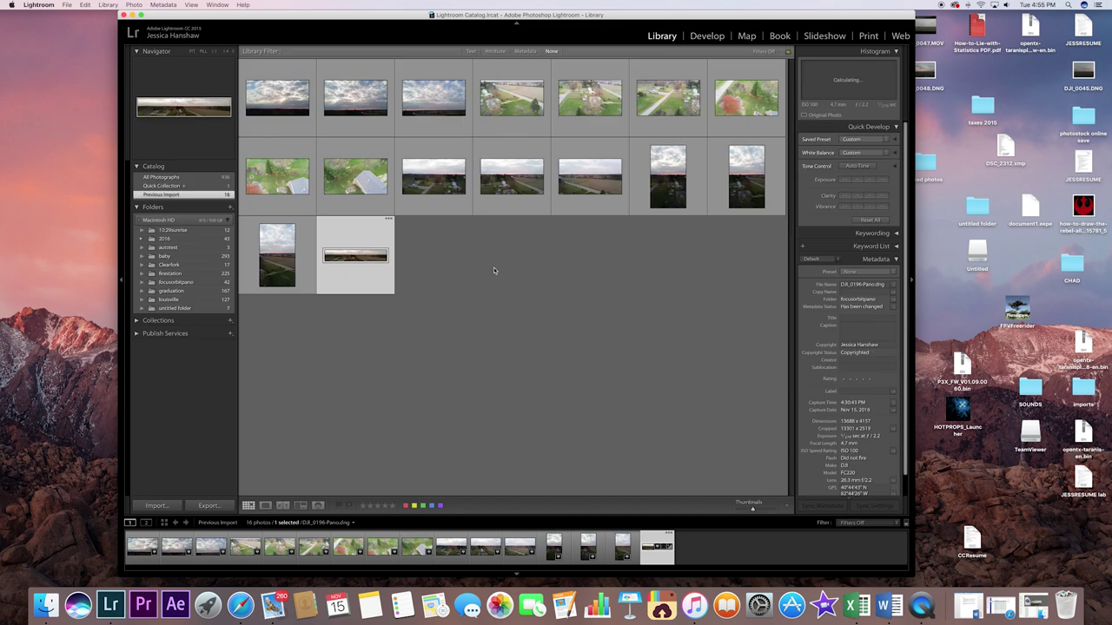
Step: Add the three vertical shots to the panorama selection, try a Panorama merge, and cancel it
super+click(680, 177)
super+click(743, 177)
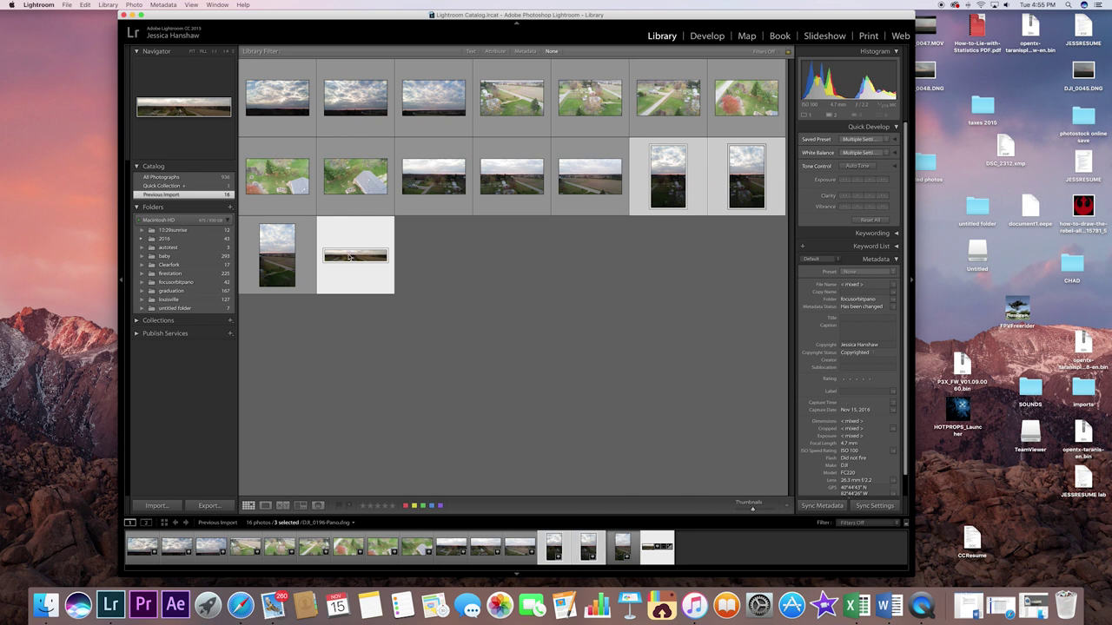
super+click(279, 263)
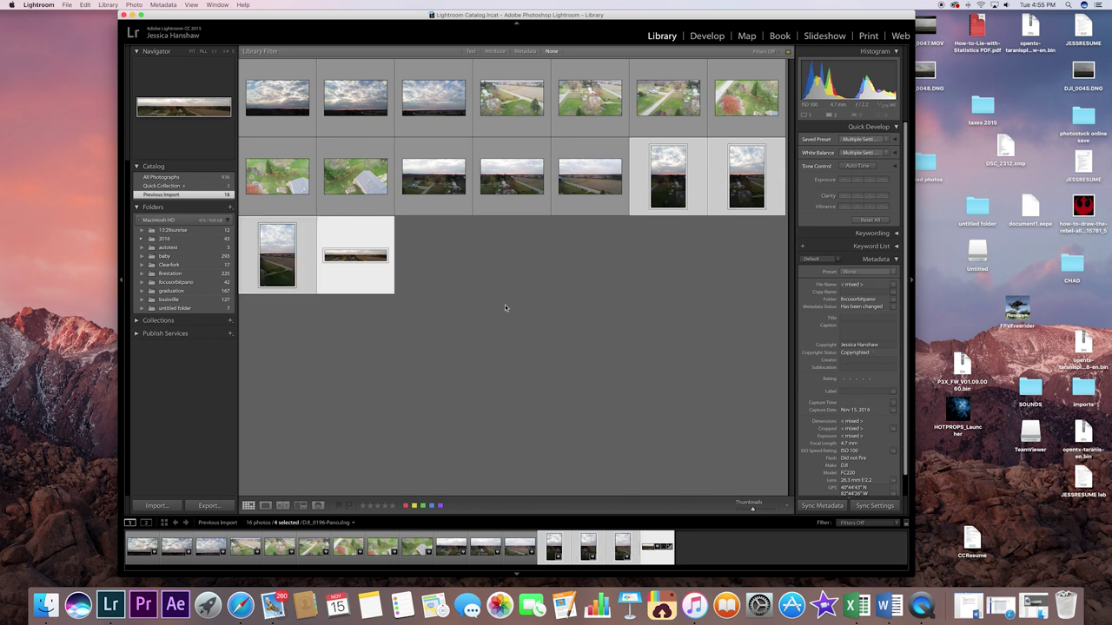
right_click(684, 187)
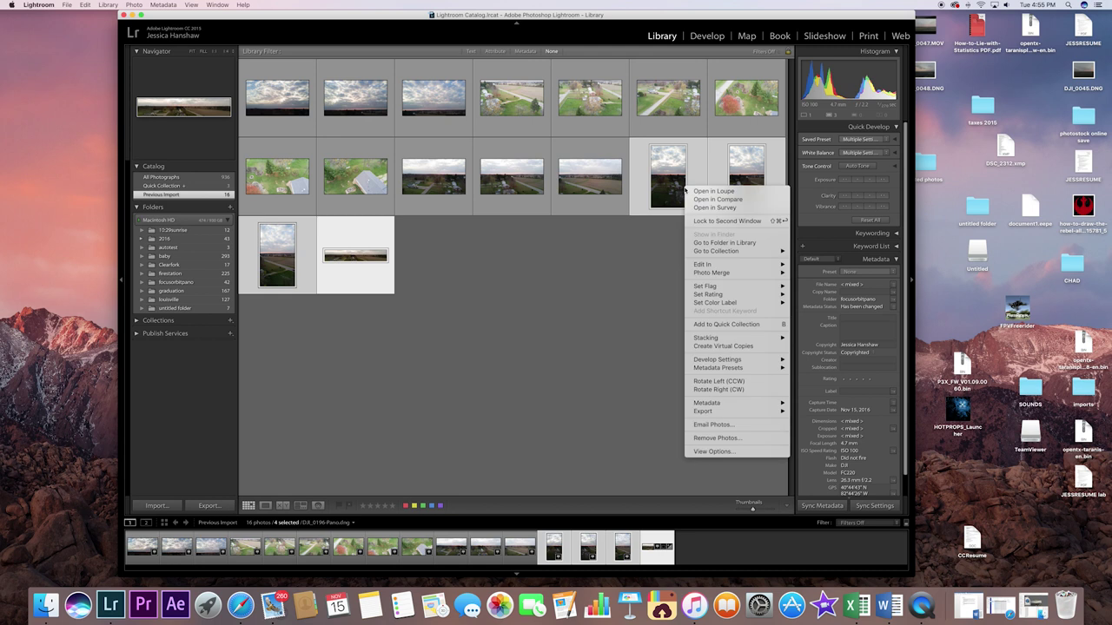
mouse_move(758, 413)
mouse_move(756, 272)
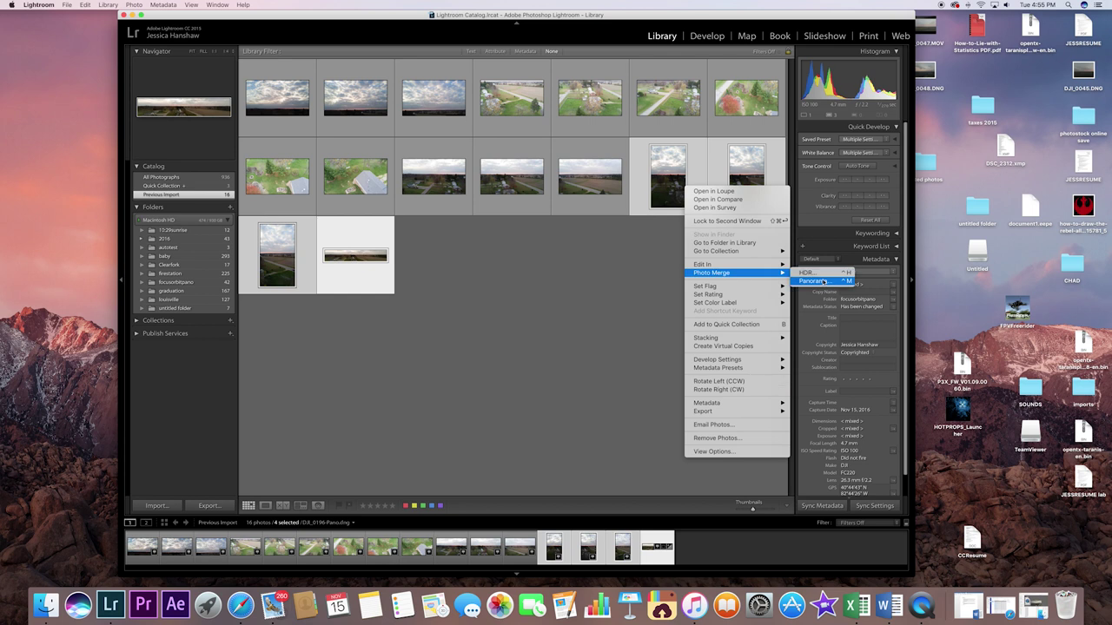
click(822, 282)
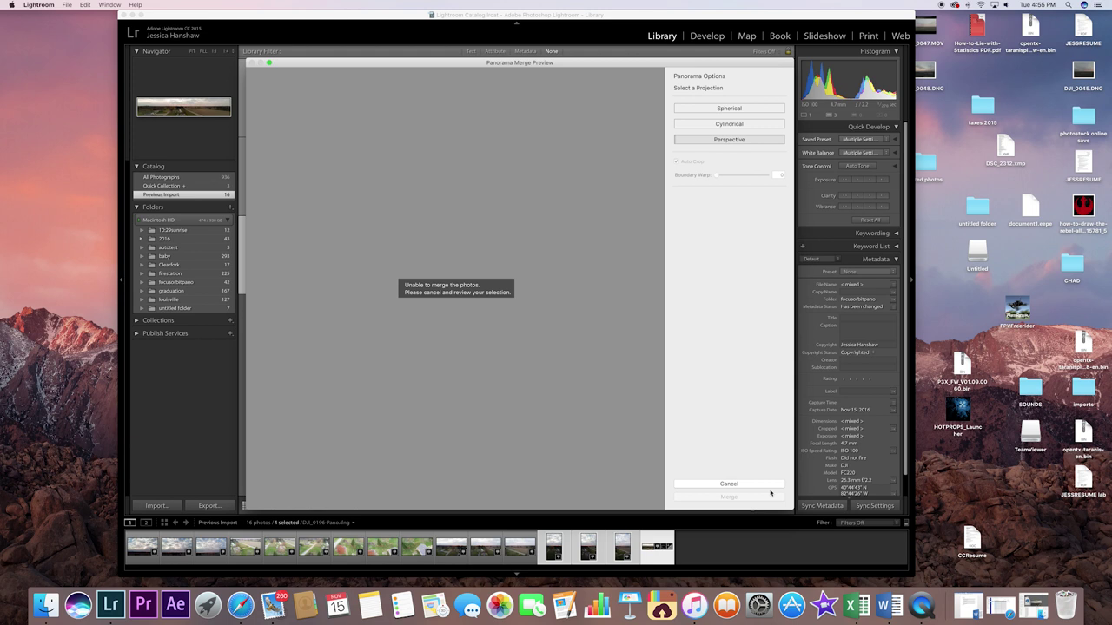
click(768, 484)
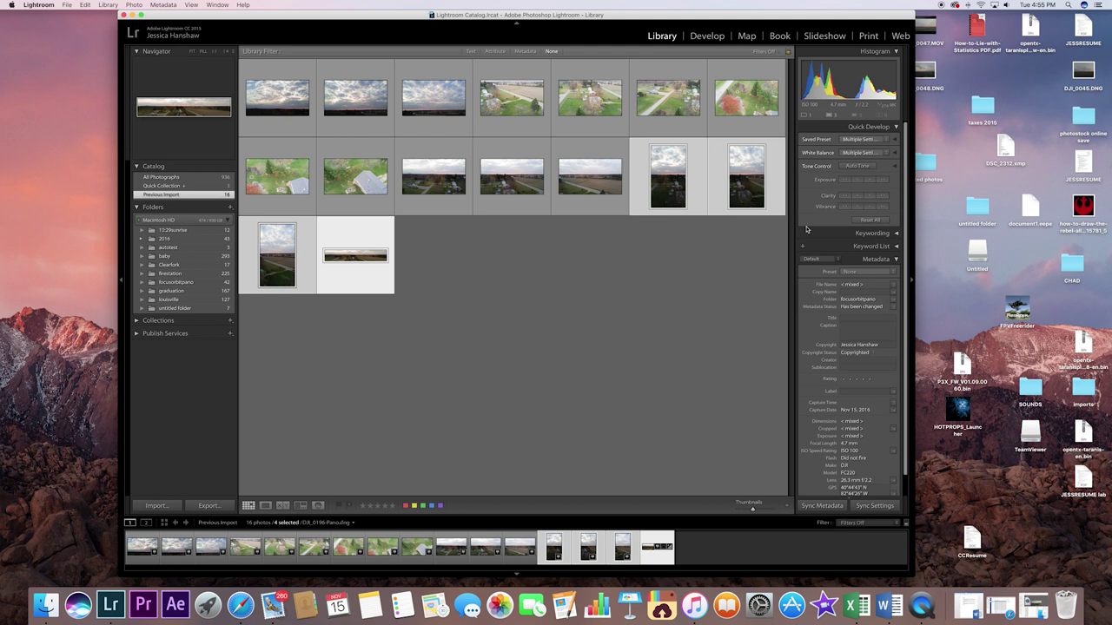
Step: Retry the panorama merge with Spherical projection and cancel when it fails
right_click(670, 181)
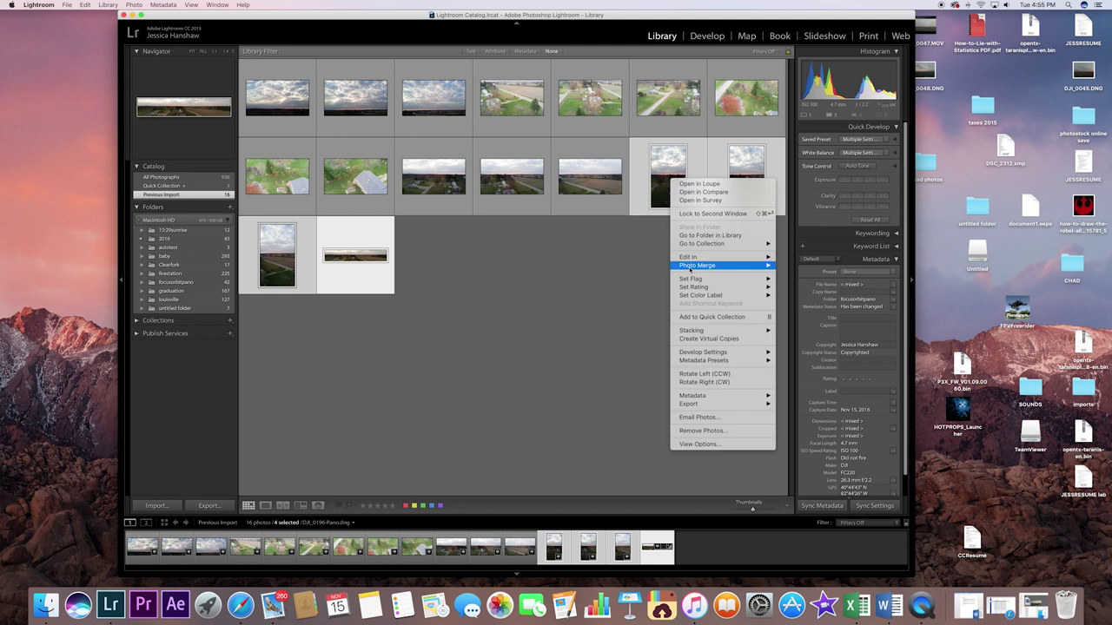
mouse_move(746, 268)
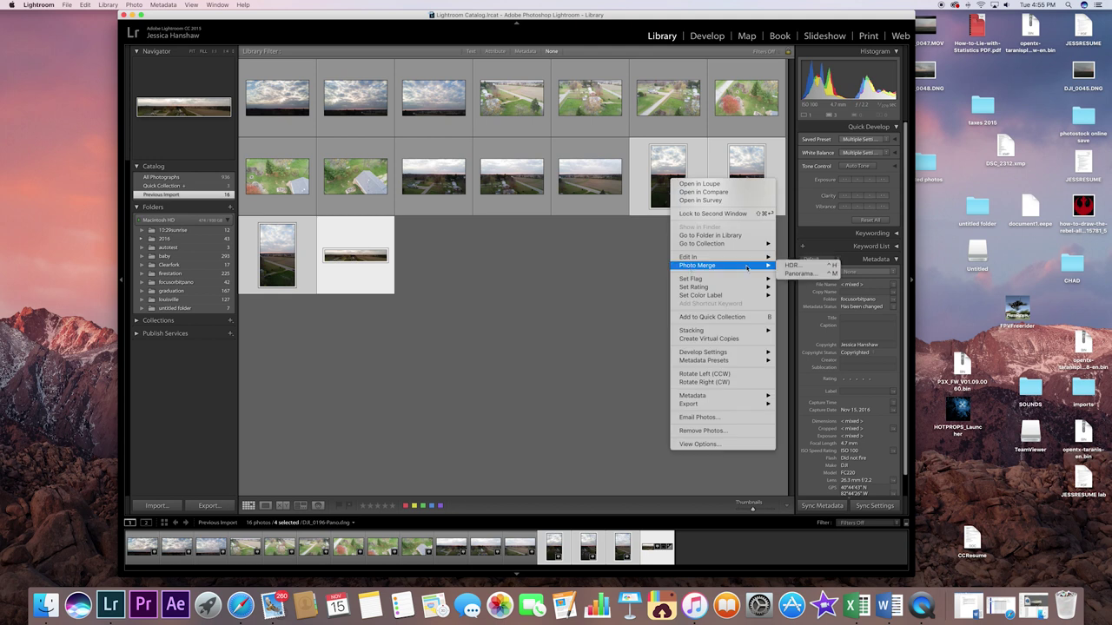
click(797, 275)
click(718, 108)
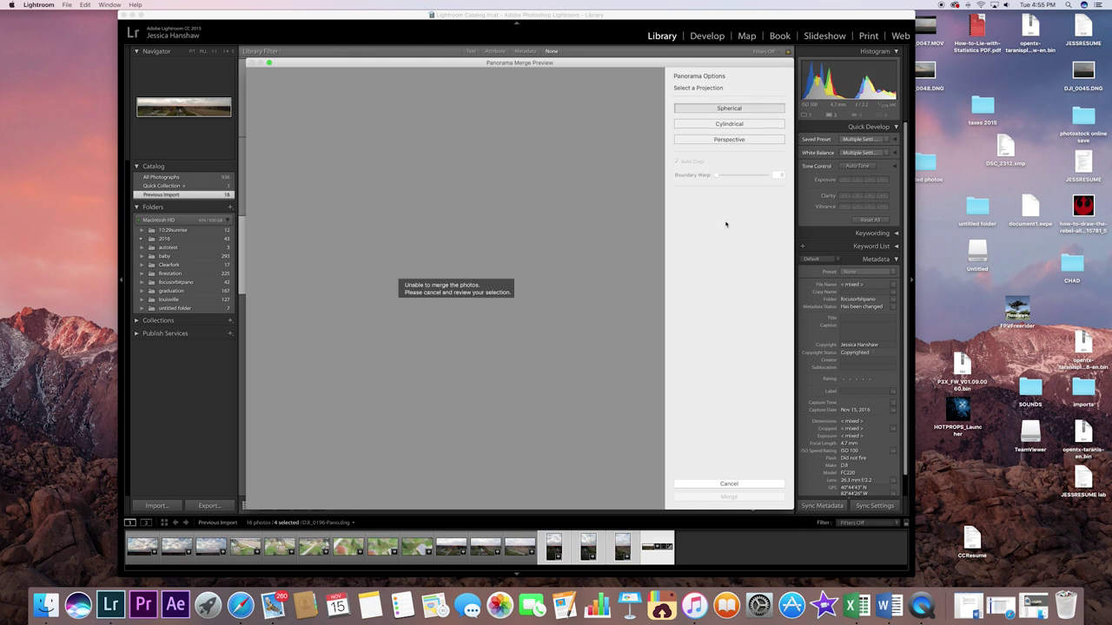
click(729, 484)
Step: Retry the merge with Cylindrical projection, then cancel the failed preview
right_click(664, 200)
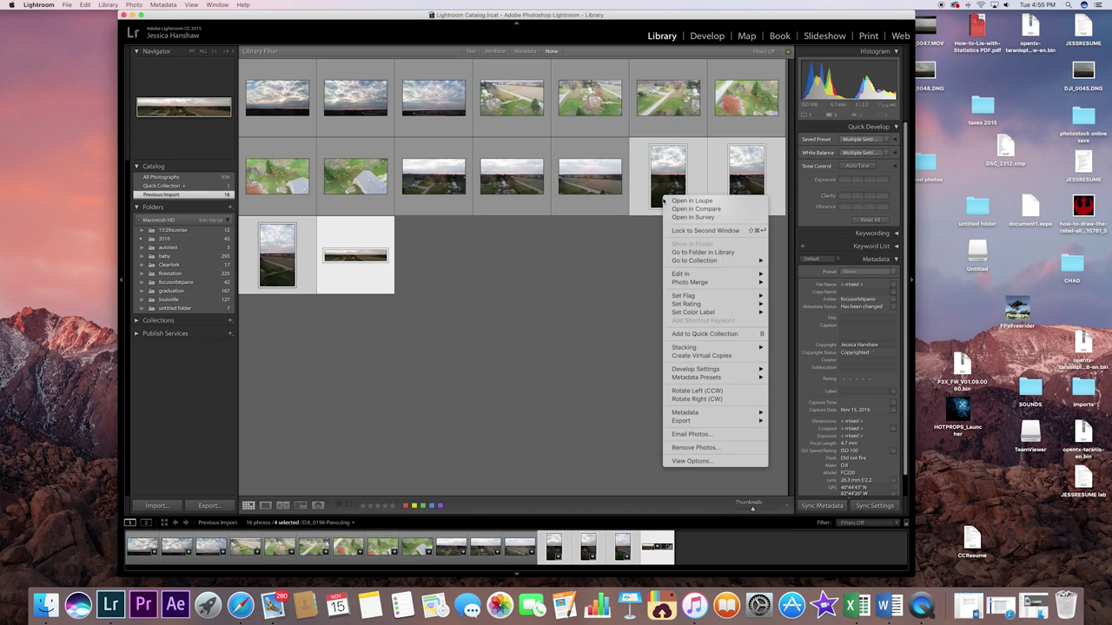
mouse_move(743, 284)
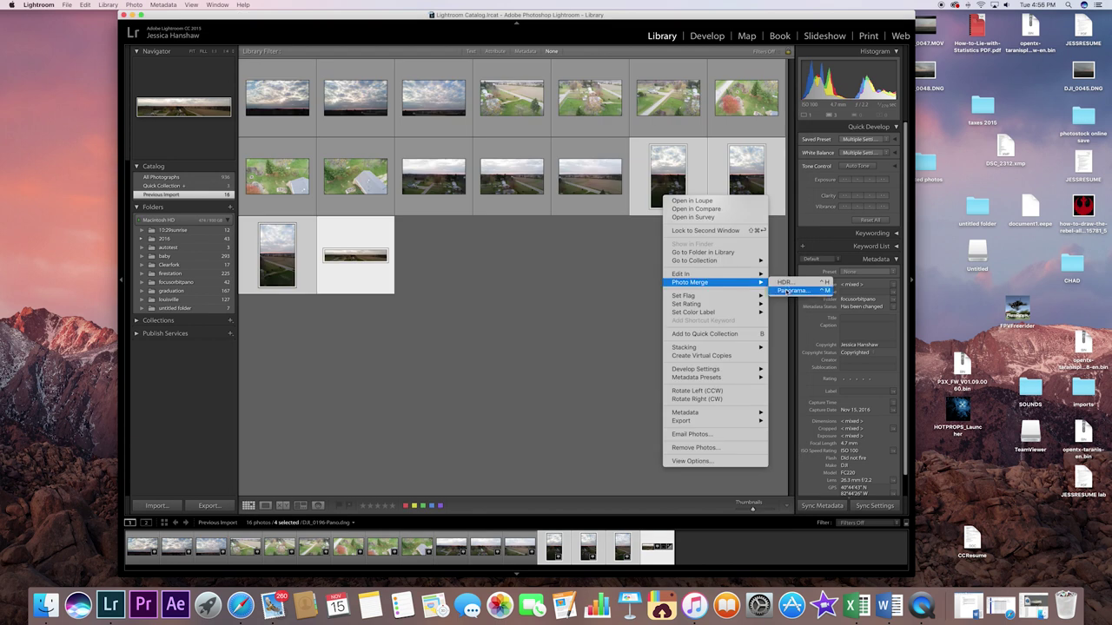
click(787, 290)
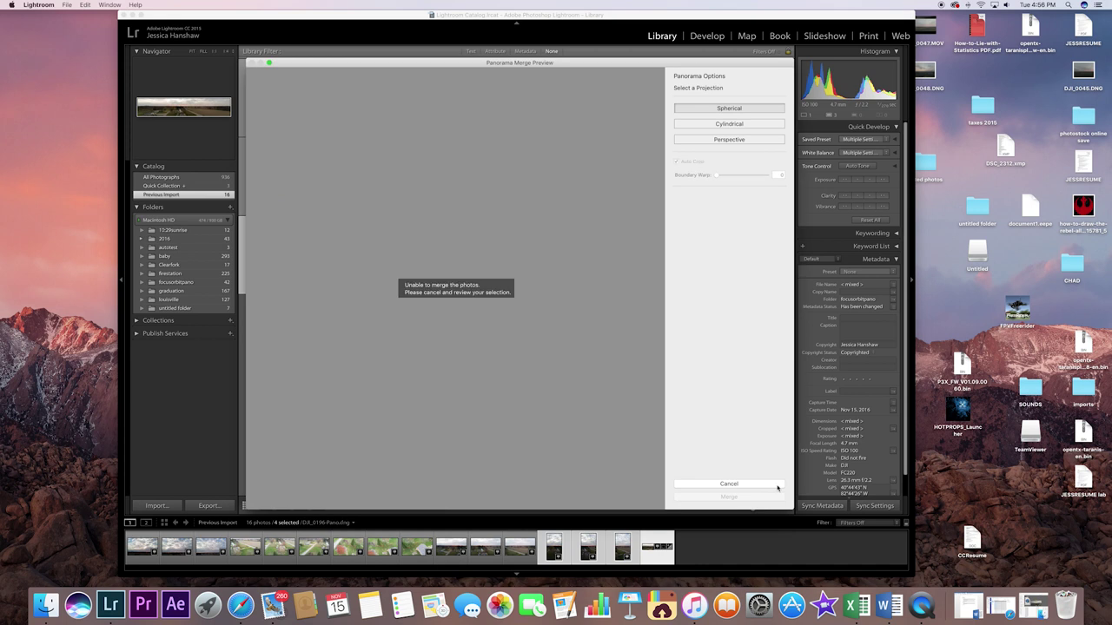
click(732, 127)
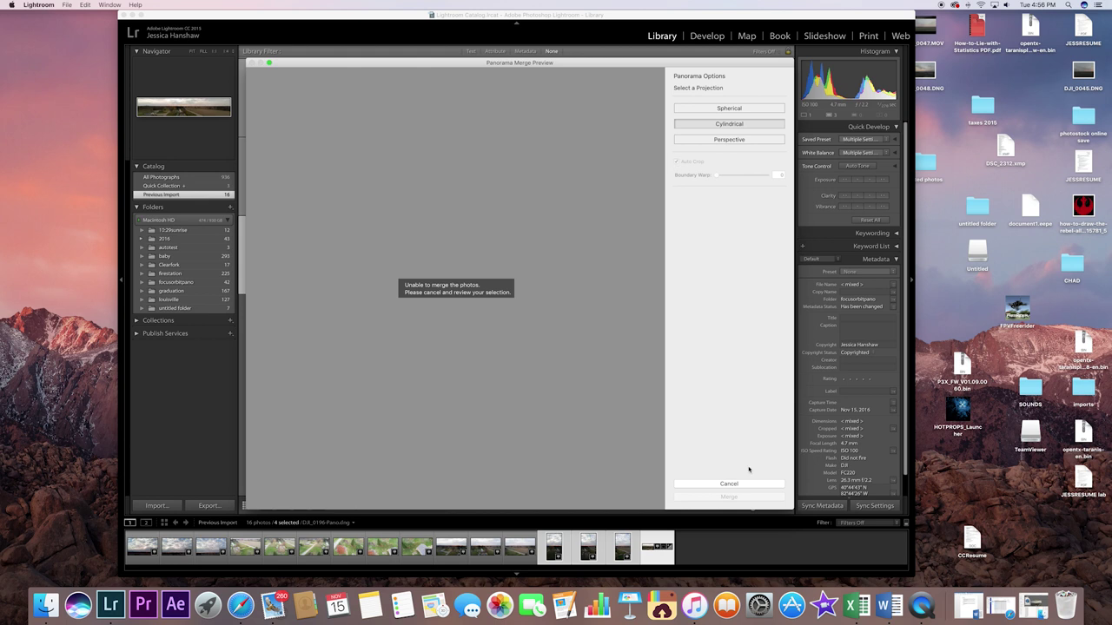
click(750, 482)
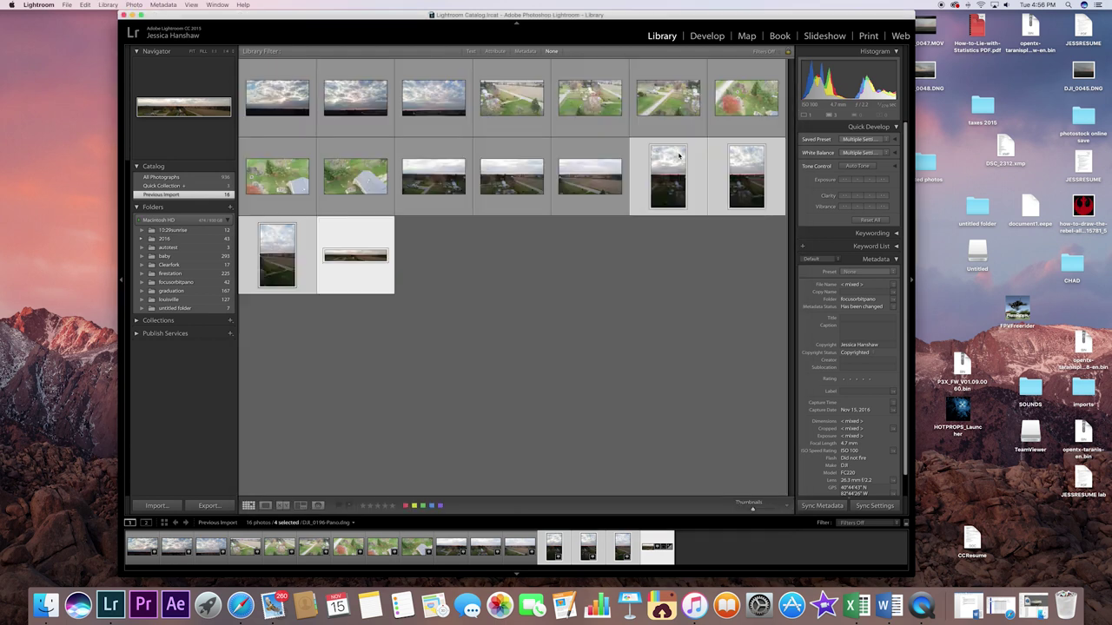
Step: Select the three vertical photos and cancel the accidentally started HDR merge
click(352, 231)
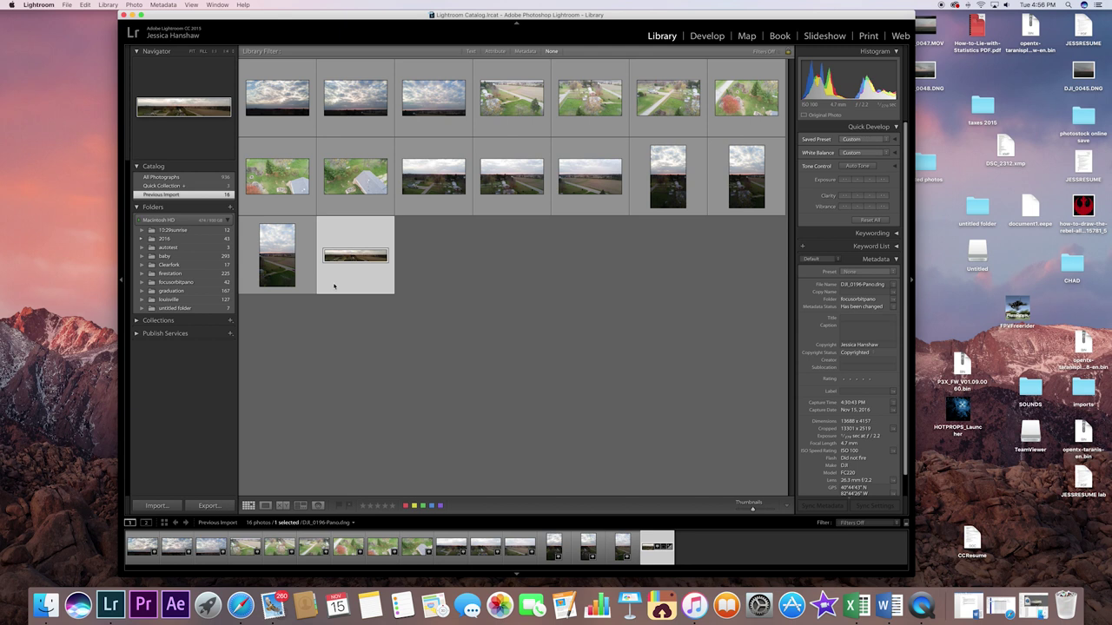
click(298, 285)
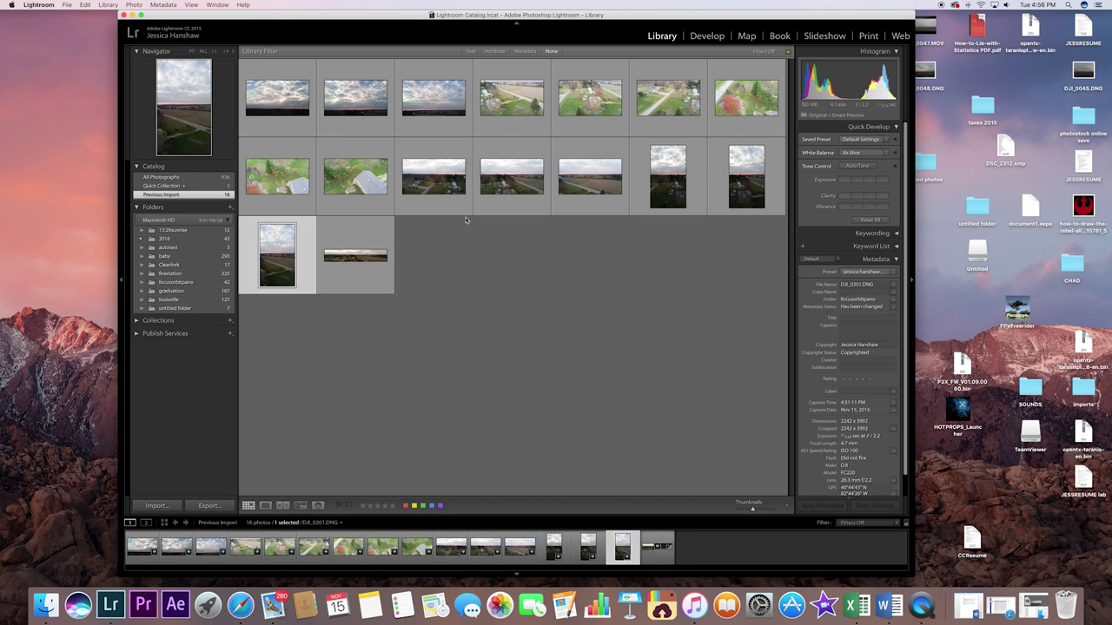
super+click(660, 147)
super+click(744, 153)
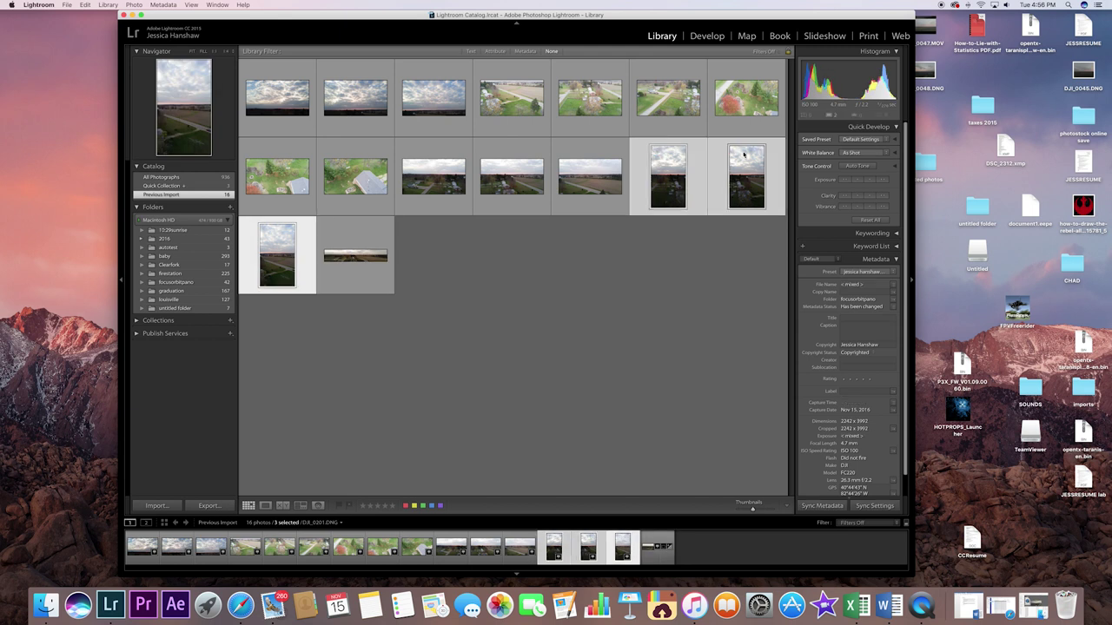
right_click(695, 161)
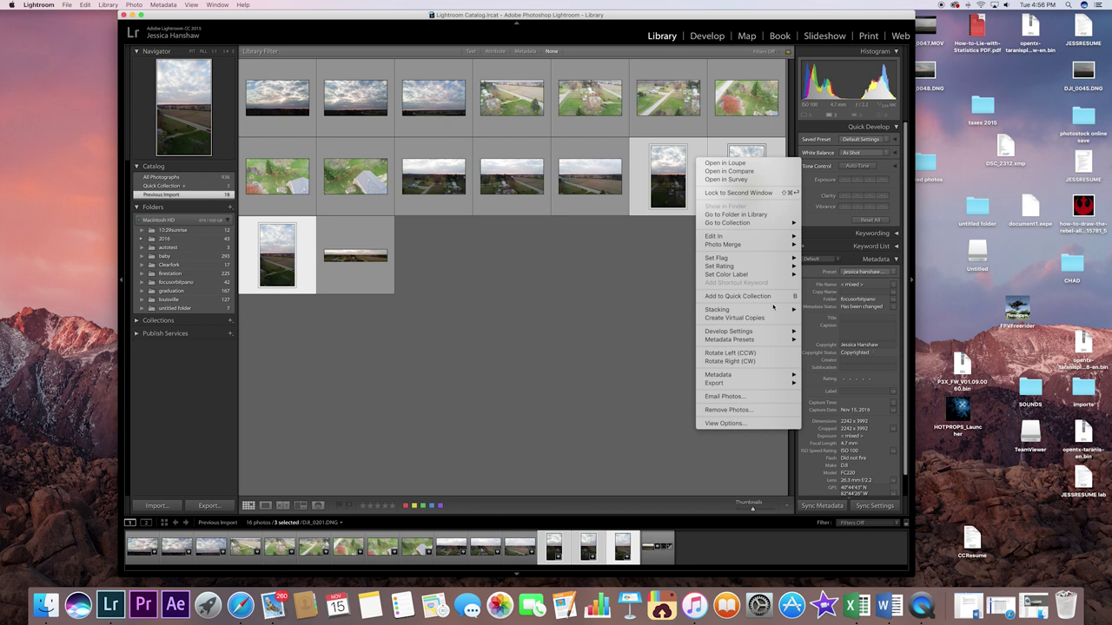
mouse_move(790, 245)
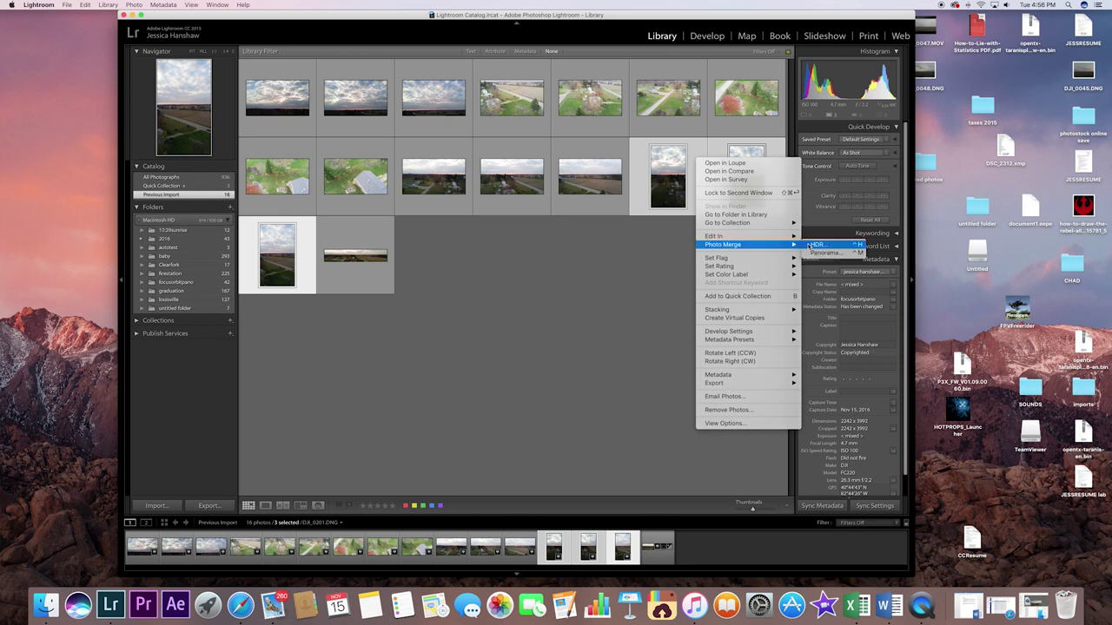
click(815, 245)
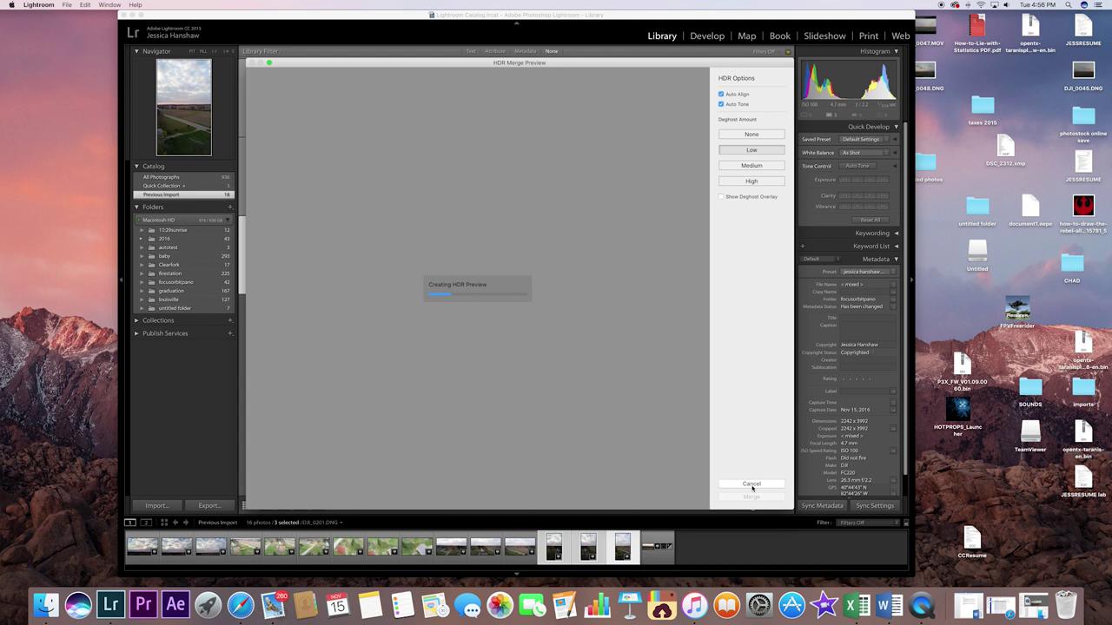
click(751, 484)
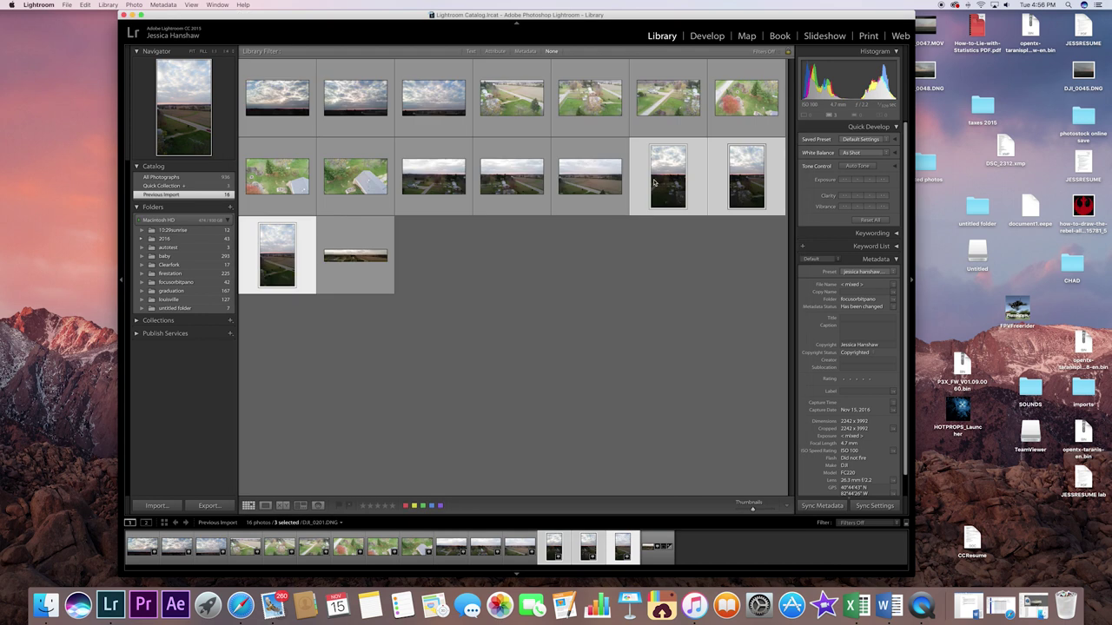
Step: Clear the selection, reselect the three tall photos, and bring up their actions menu
click(689, 180)
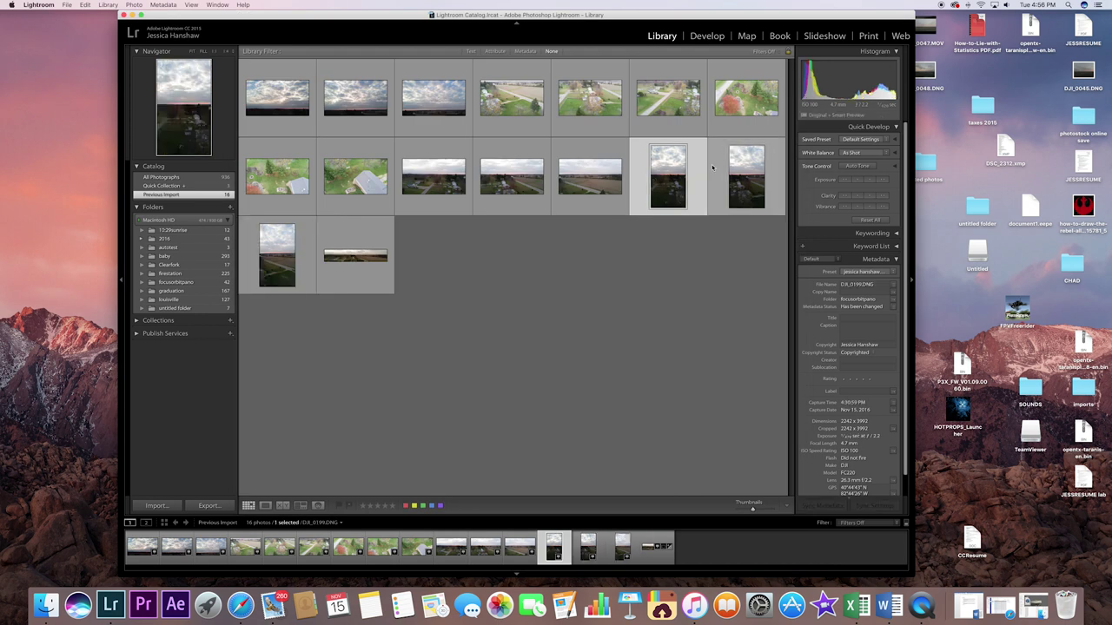
key(super+d)
shift+click(719, 172)
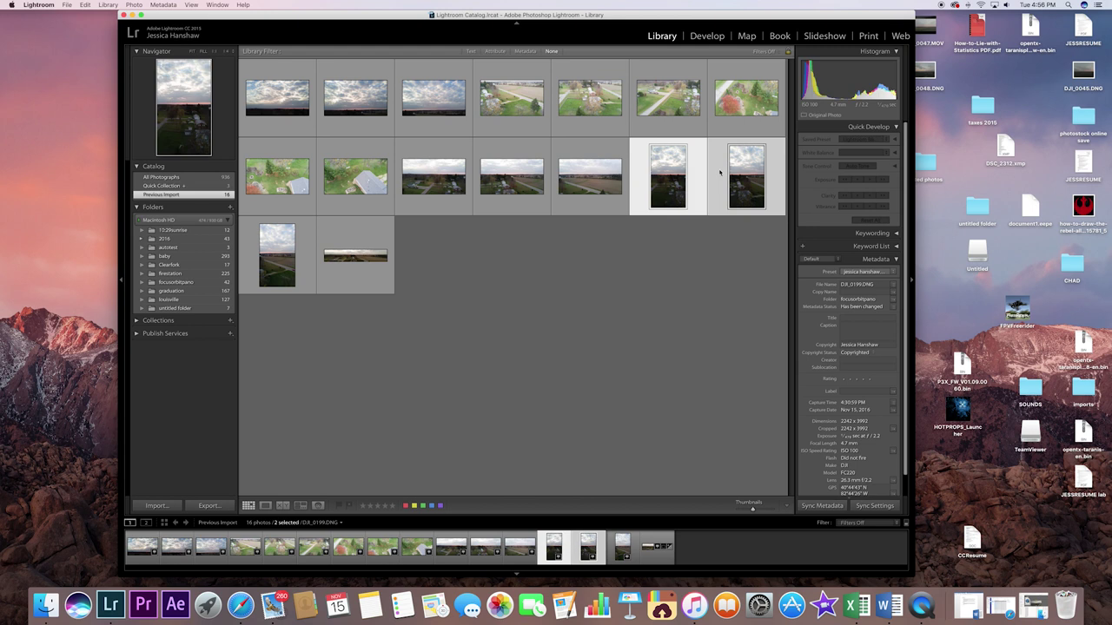
shift+click(301, 232)
right_click(302, 232)
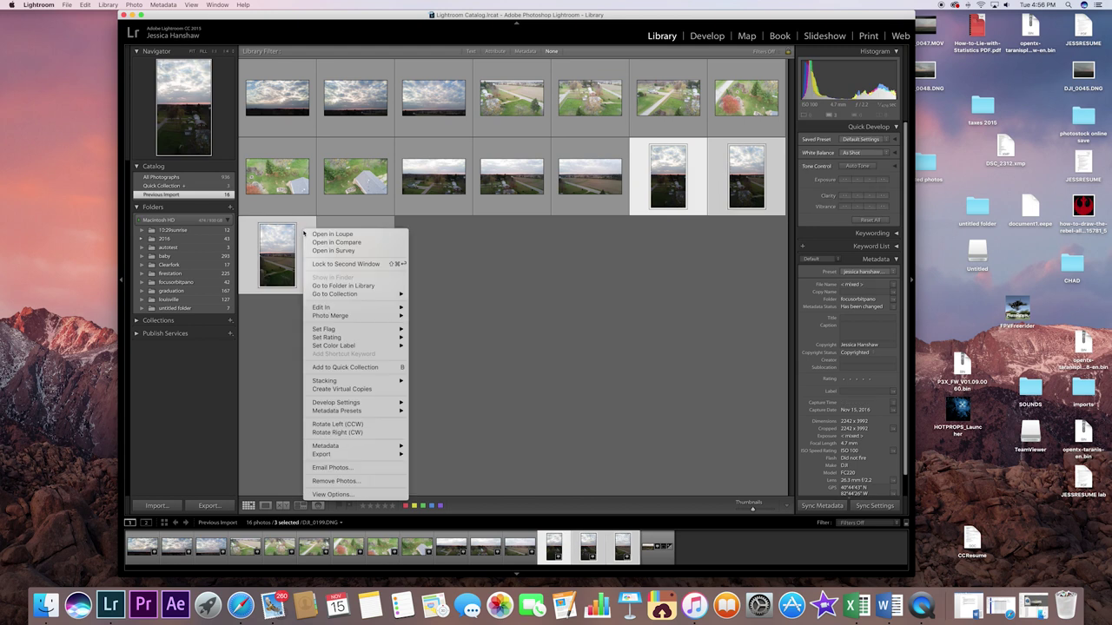
Step: Preview the three tall photos as a panorama, trying Spherical and then Perspective projection
mouse_move(398, 317)
click(447, 324)
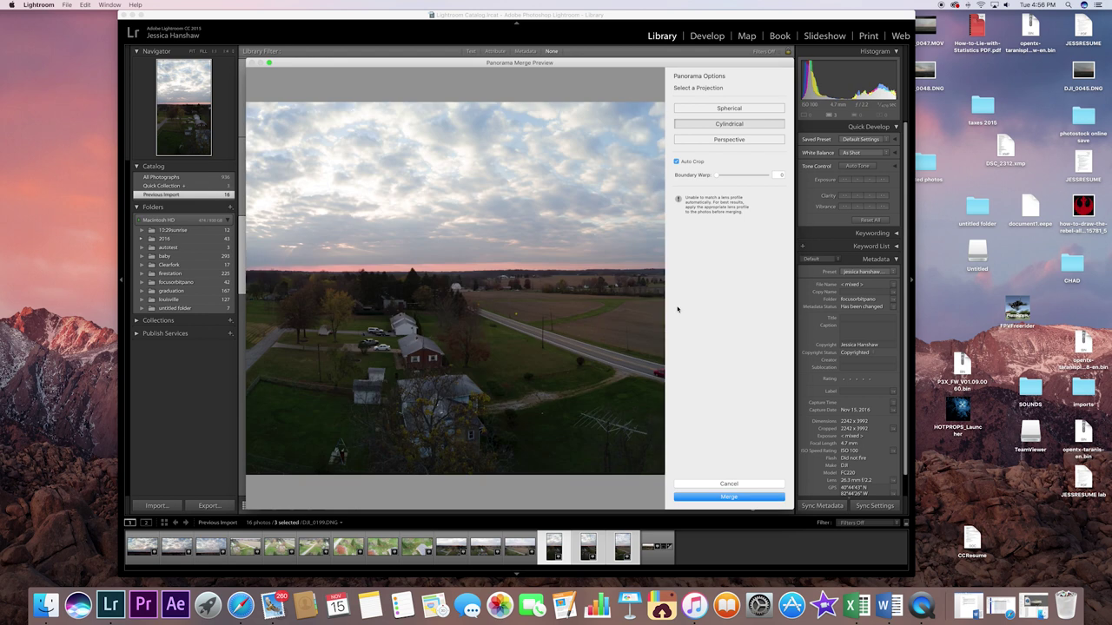
click(731, 109)
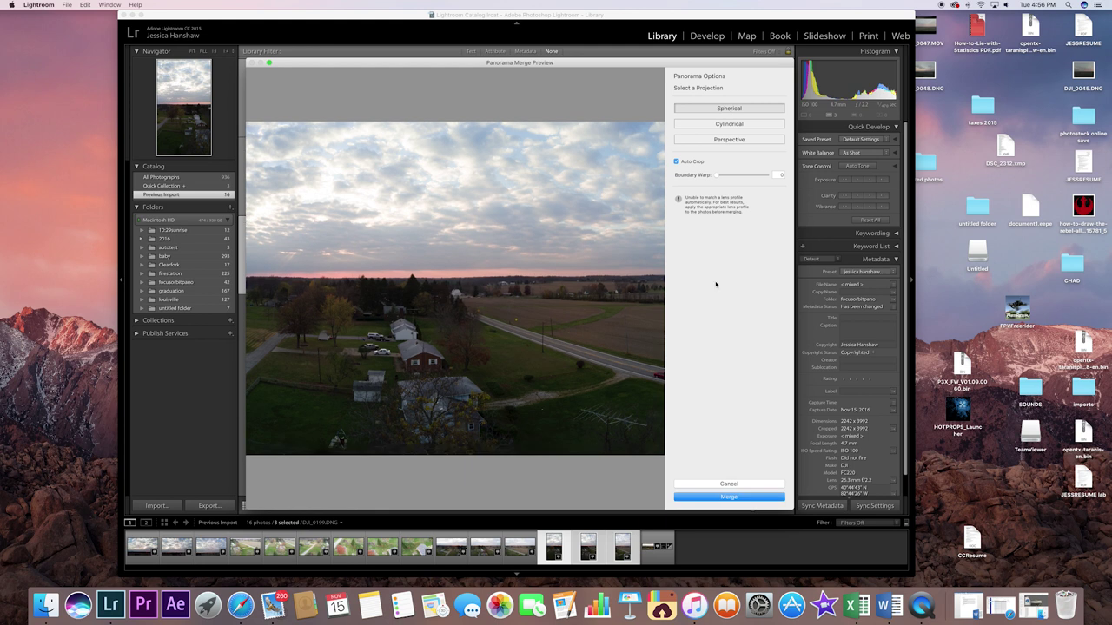
click(737, 141)
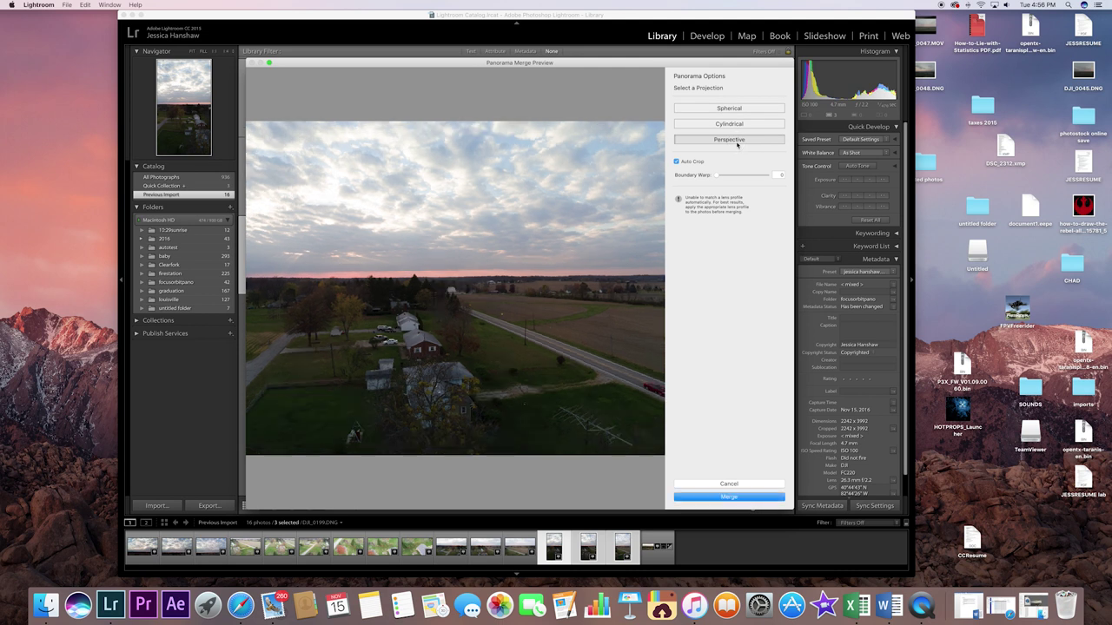
Step: Set Boundary Warp to 81 in the Perspective merge preview
drag(716, 176, 771, 177)
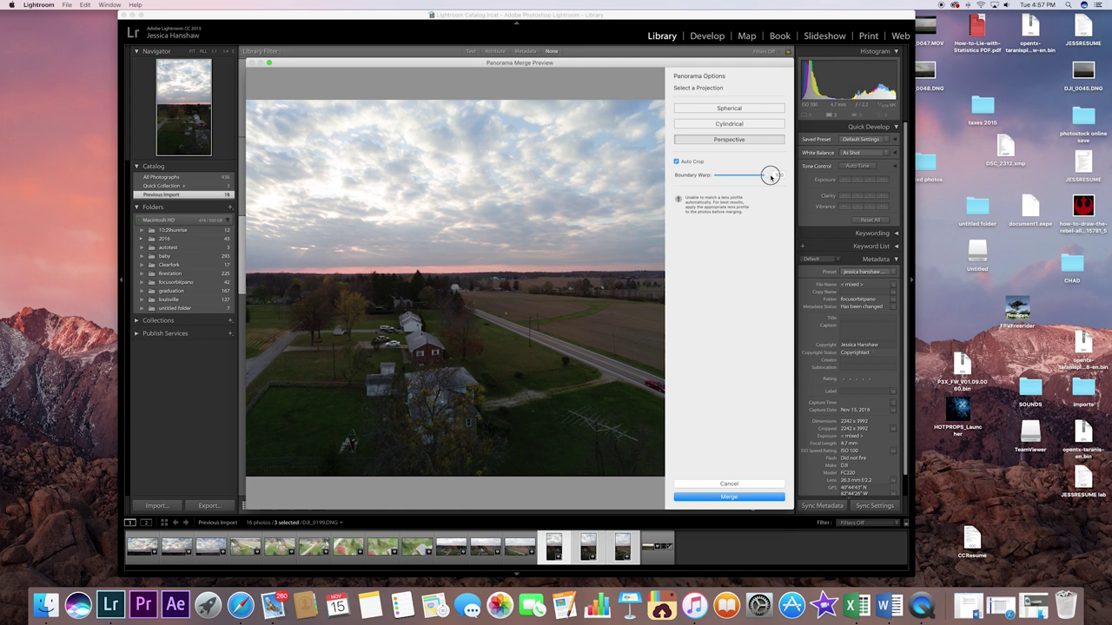
mouse_move(770, 177)
mouse_down()
mouse_move(720, 175)
mouse_move(765, 177)
mouse_move(756, 177)
mouse_up()
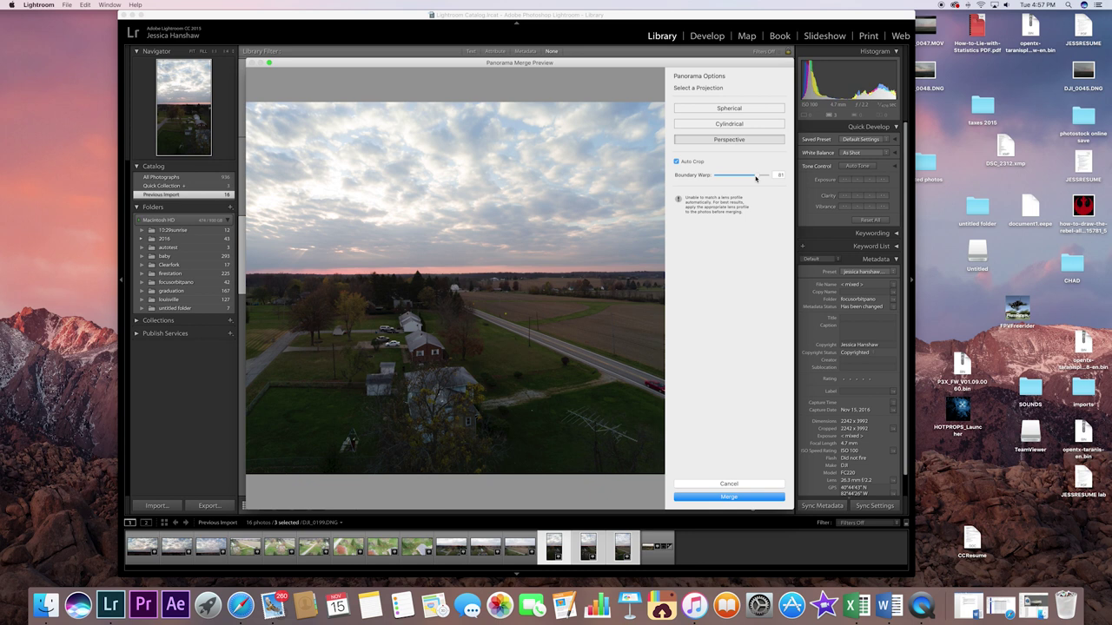
Step: Turn Auto Crop off, set Boundary Warp to 100, and preview Spherical then Cylindrical projection
click(677, 163)
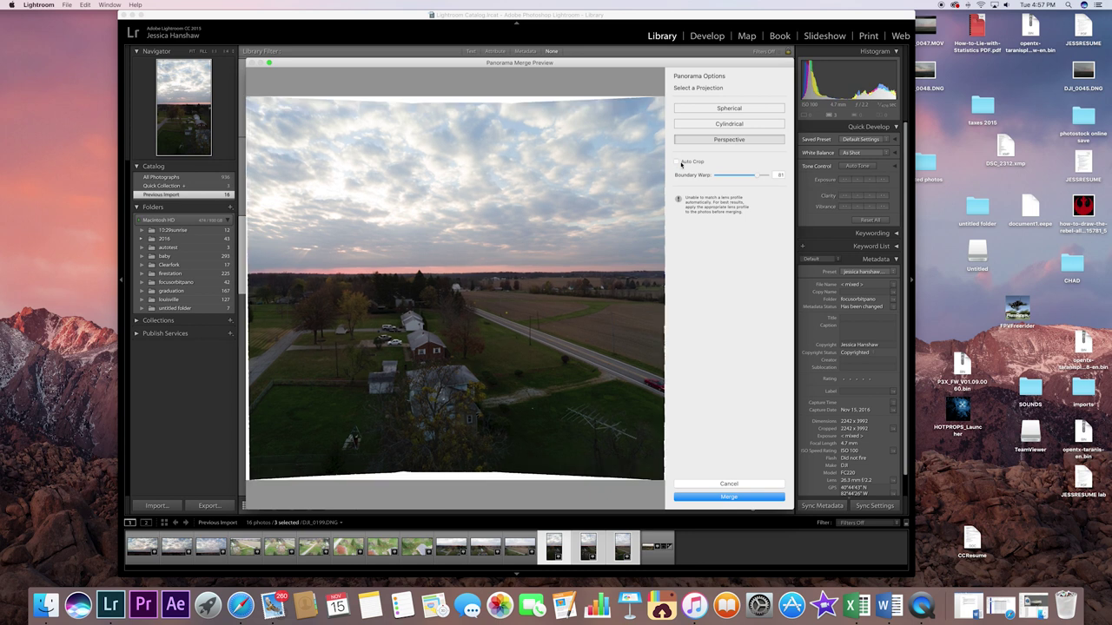
drag(759, 177, 769, 176)
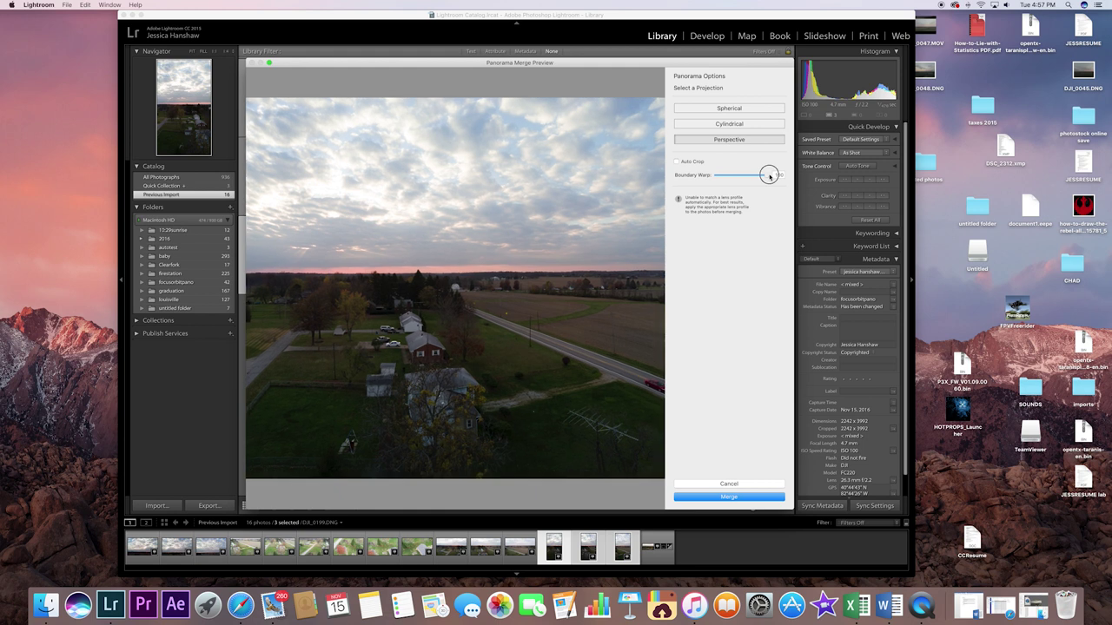
click(721, 110)
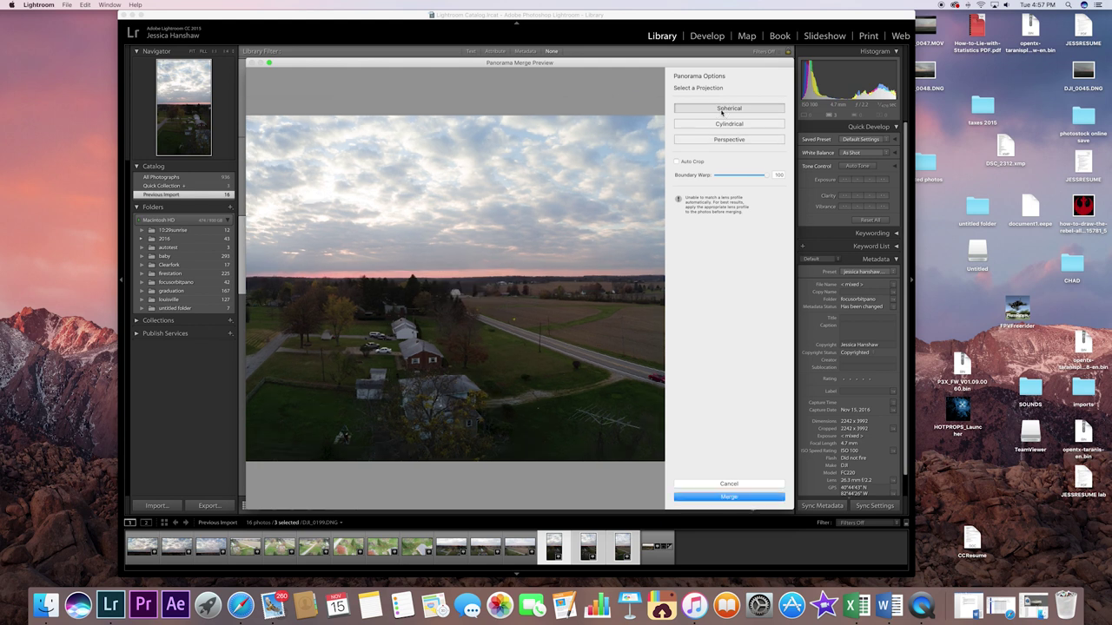
mouse_move(767, 179)
mouse_down()
mouse_move(758, 177)
mouse_move(768, 177)
mouse_up()
click(676, 161)
click(731, 124)
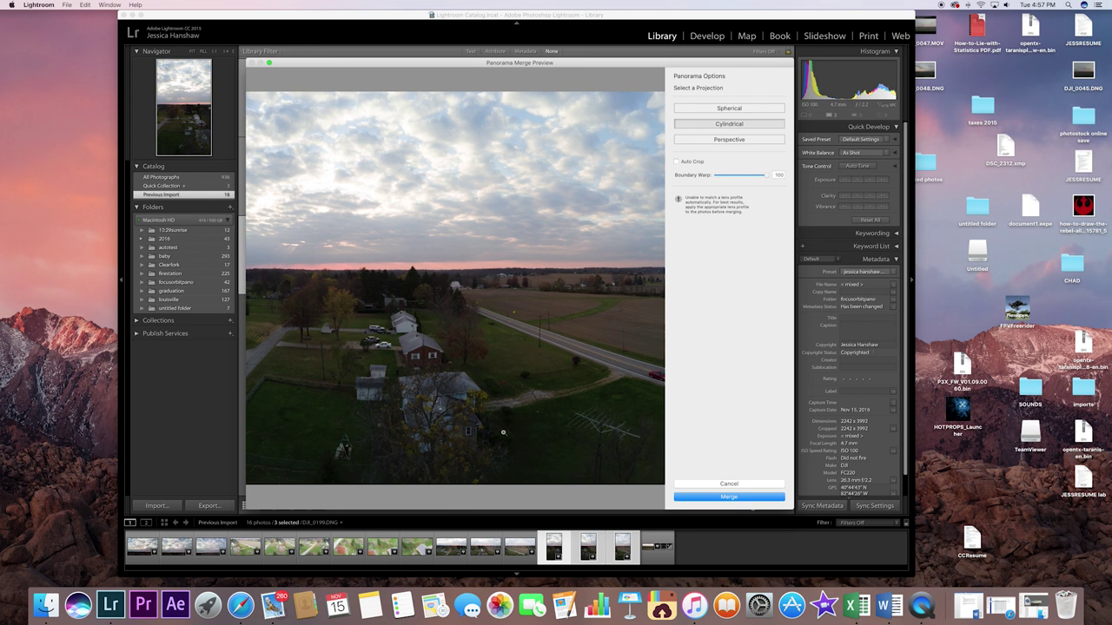
Step: Merge the portrait panorama with Perspective projection and open DJI_0199-Pano.dng in Develop
click(727, 141)
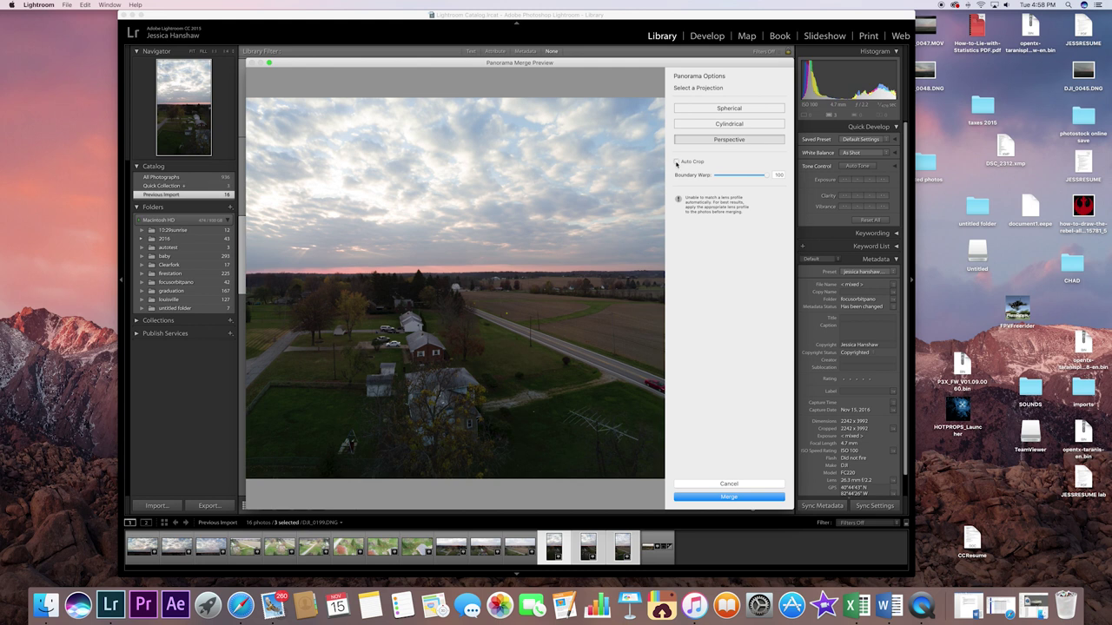
click(727, 497)
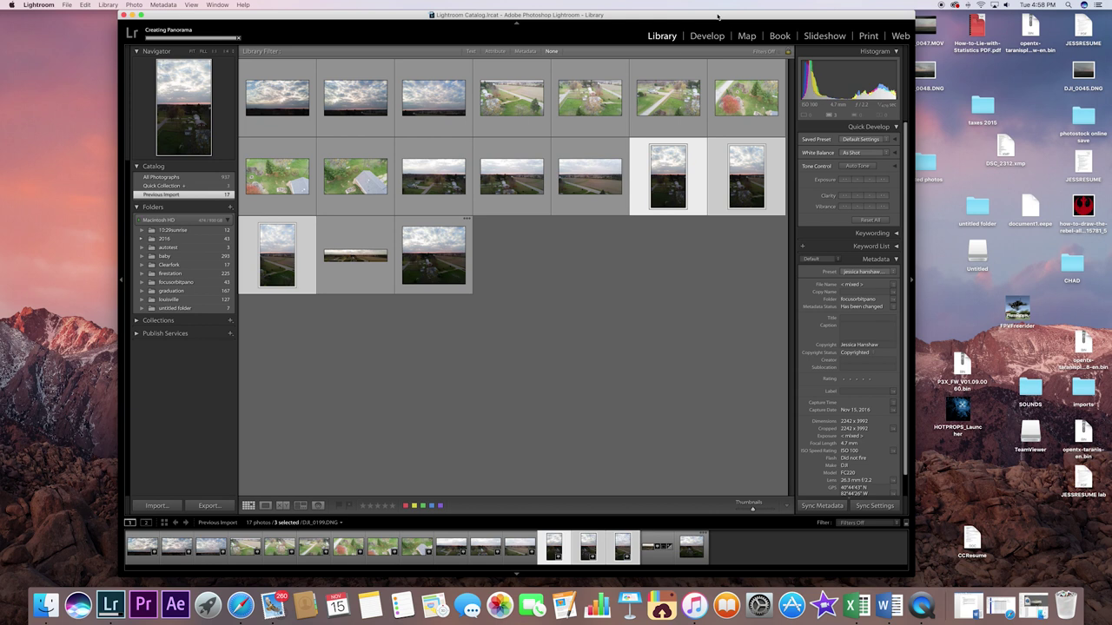
click(426, 229)
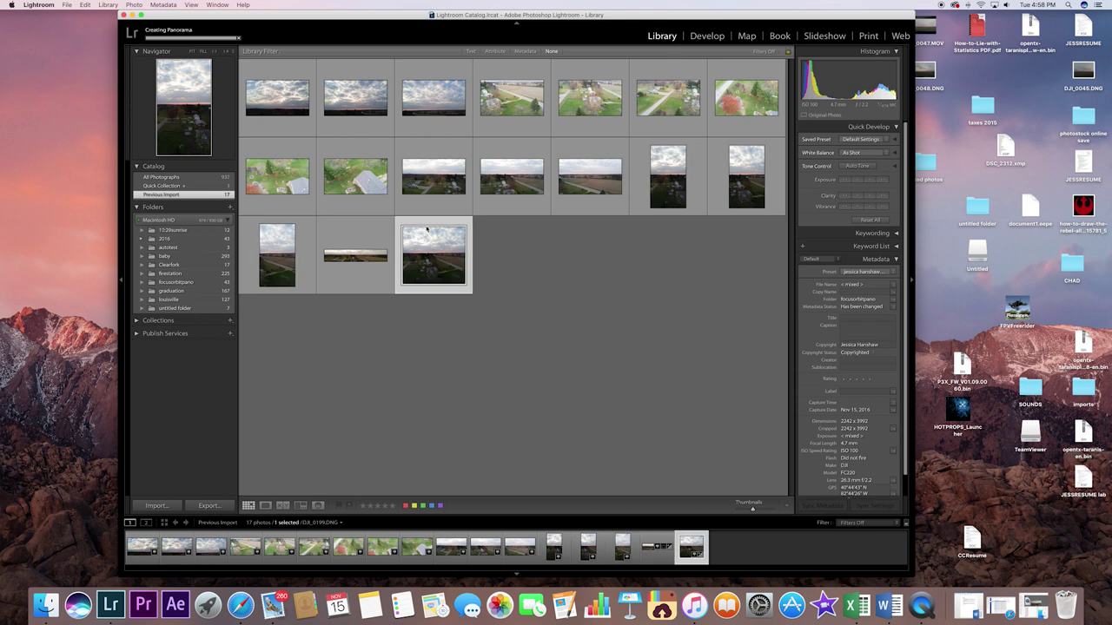
click(705, 36)
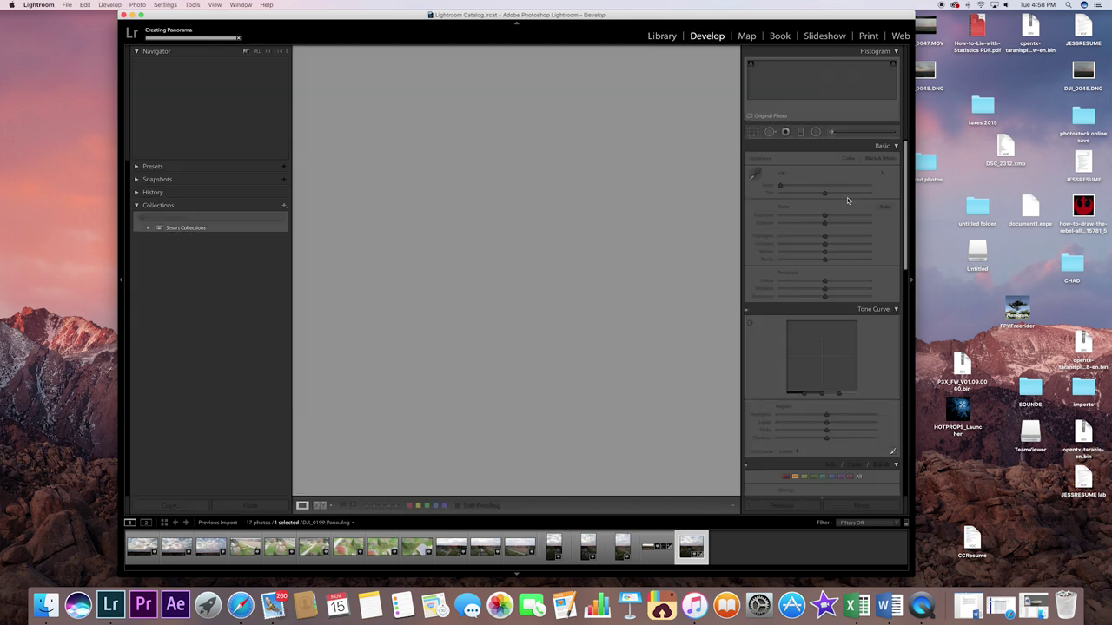
Step: Set Temp to 7,739 and Highlights to +22 on DJI_0199-Pano, then return to the Library grid
drag(829, 187, 835, 188)
drag(826, 238, 829, 260)
scroll(847, 365, down, 2)
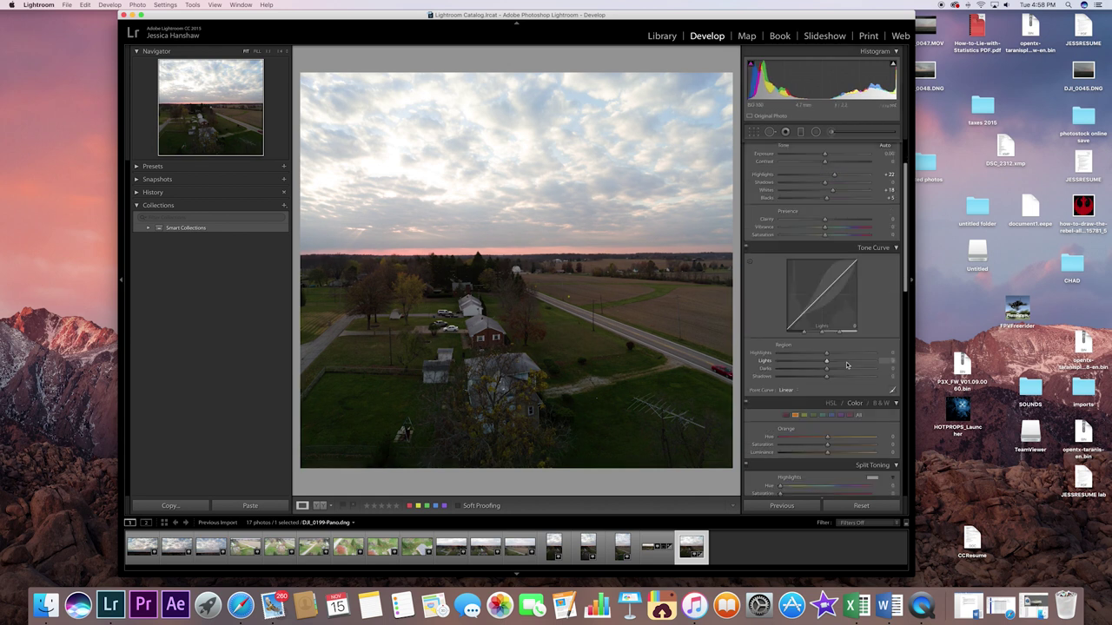
scroll(847, 365, down, 3)
scroll(847, 363, up, 5)
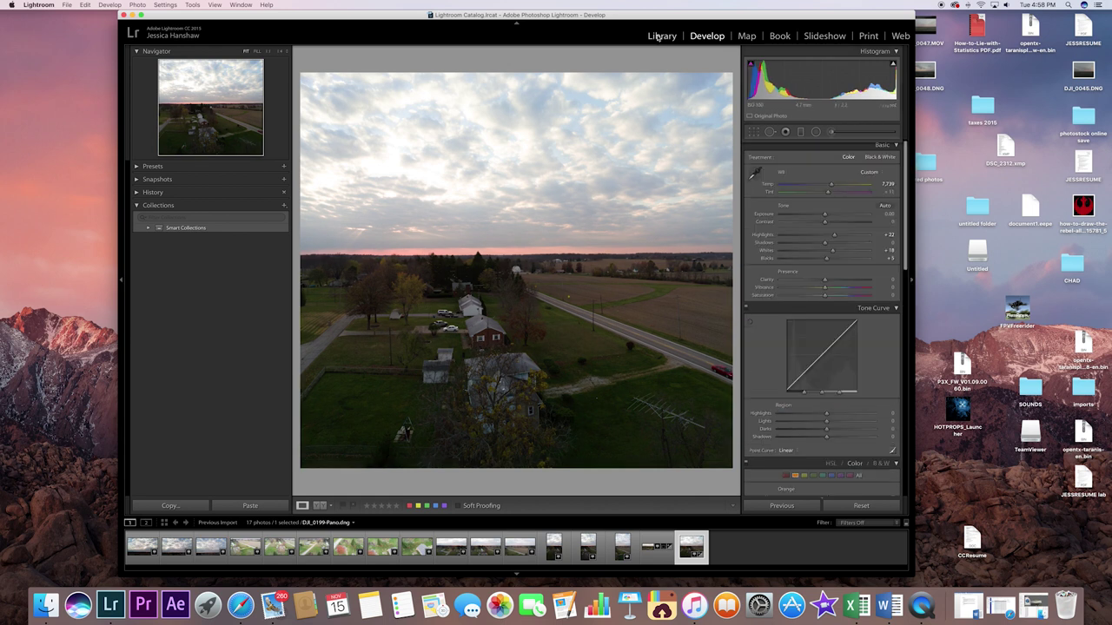
click(660, 37)
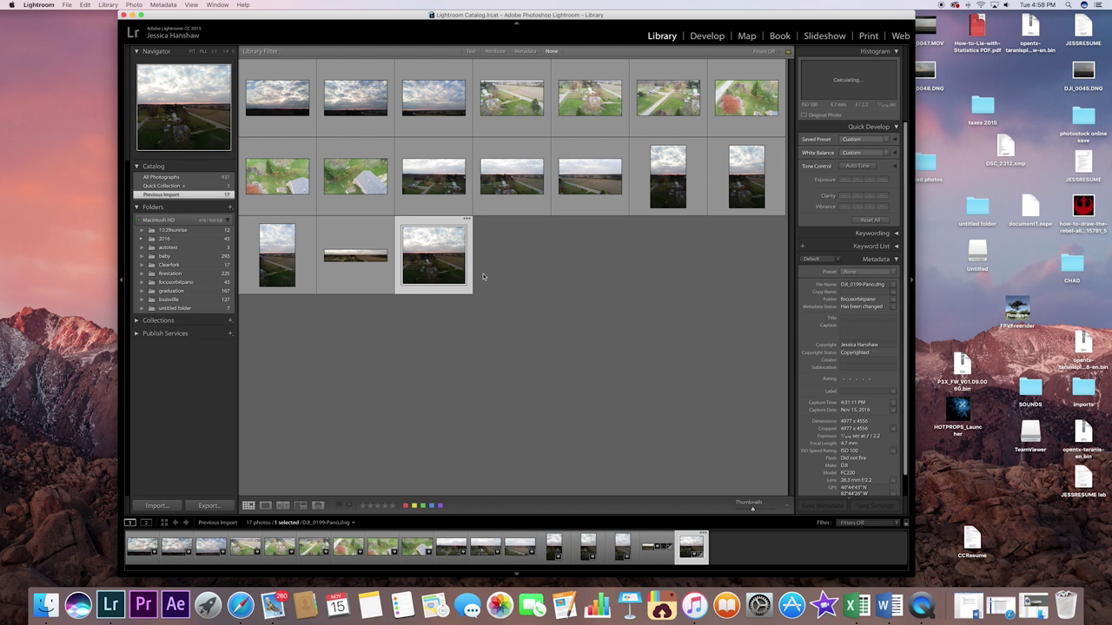
Step: Select the wide drone photos plus two second-row aerial photos for merging
click(276, 83)
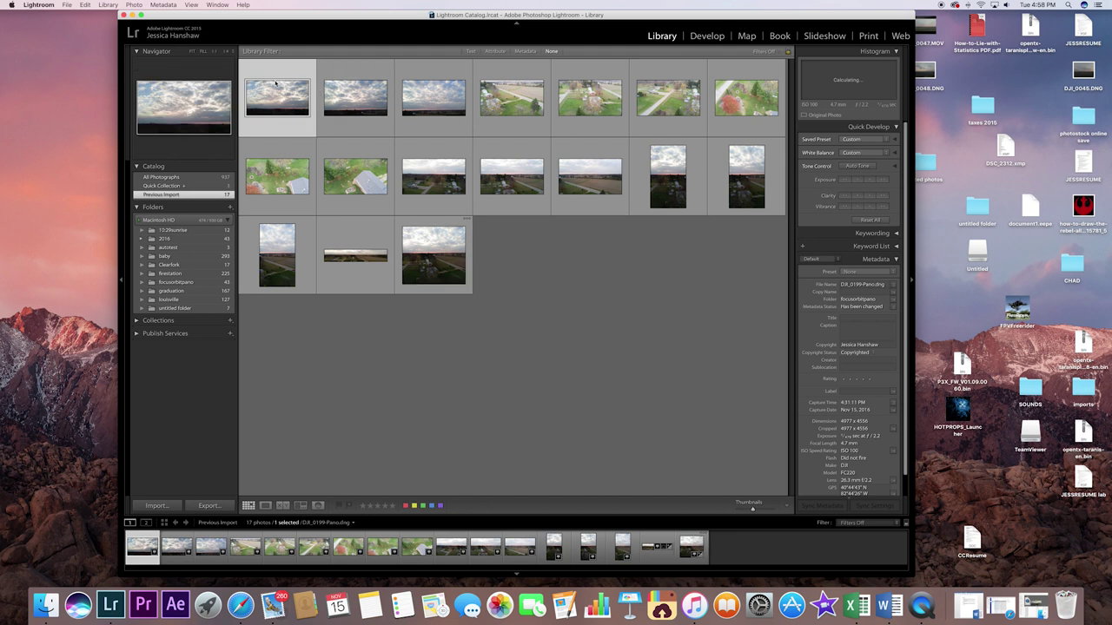
shift+click(355, 91)
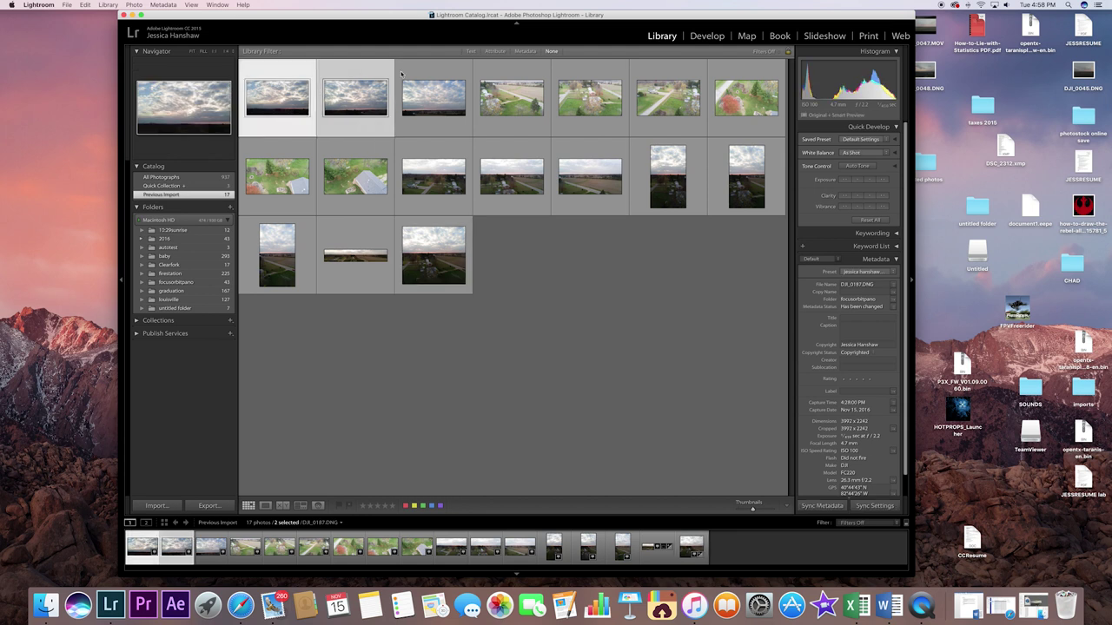
shift+click(499, 76)
shift+click(639, 75)
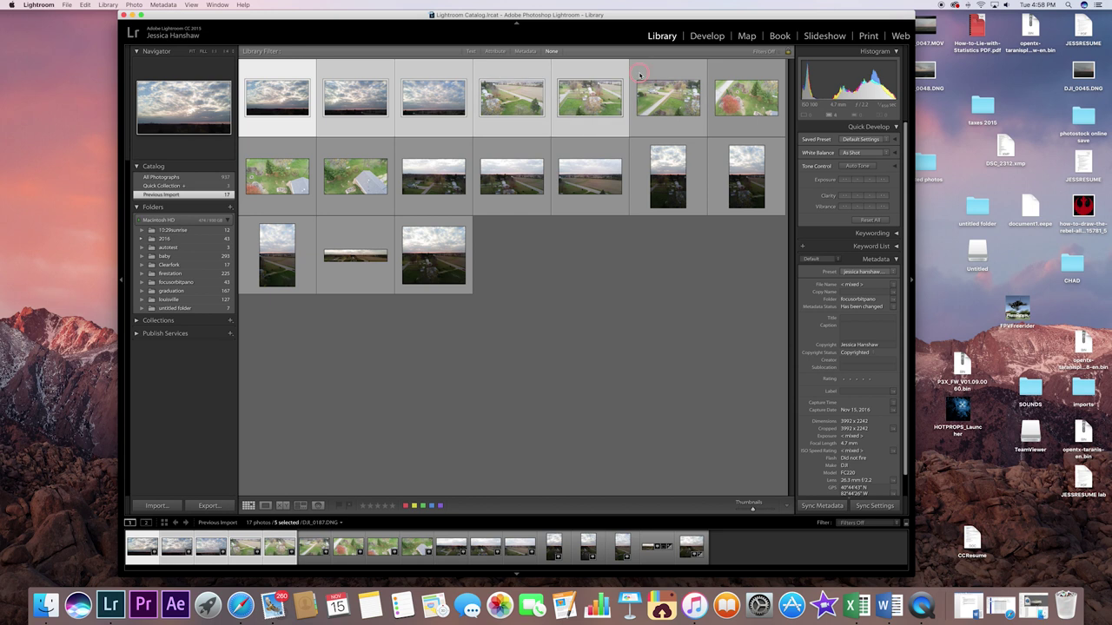
shift+click(307, 151)
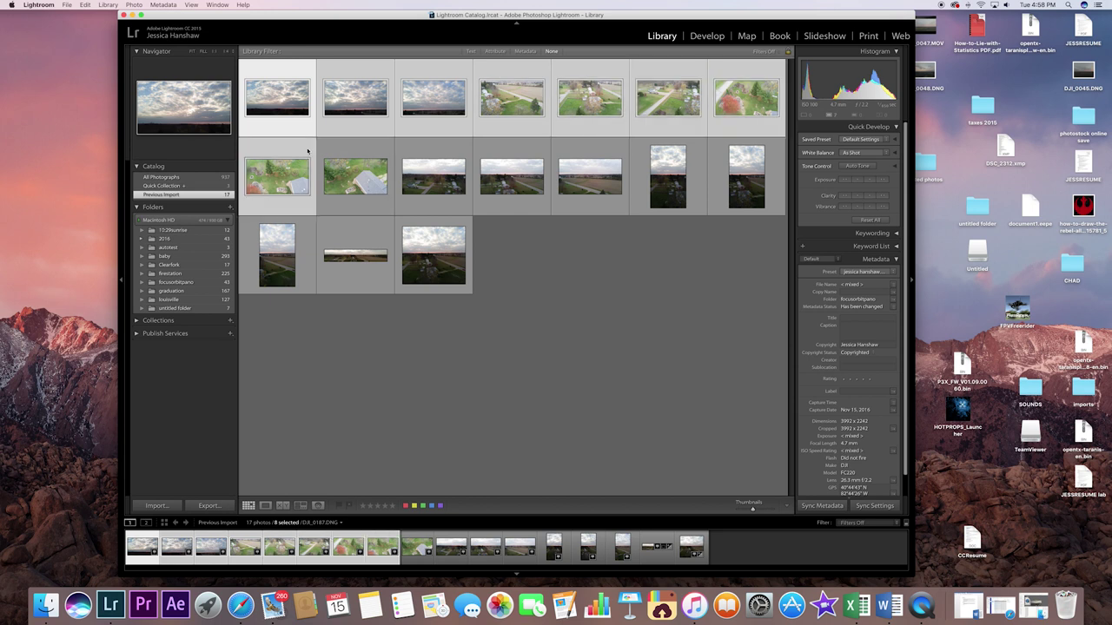
shift+click(342, 151)
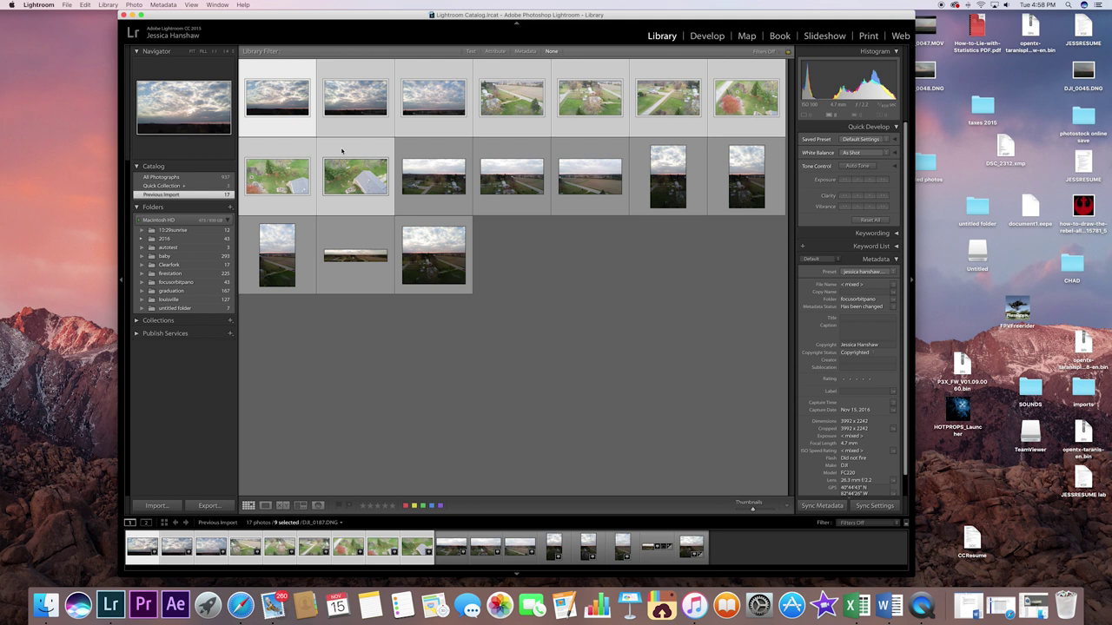
Step: Preview a Spherical panorama merge with Boundary Warp 100 and Auto Crop on
right_click(368, 151)
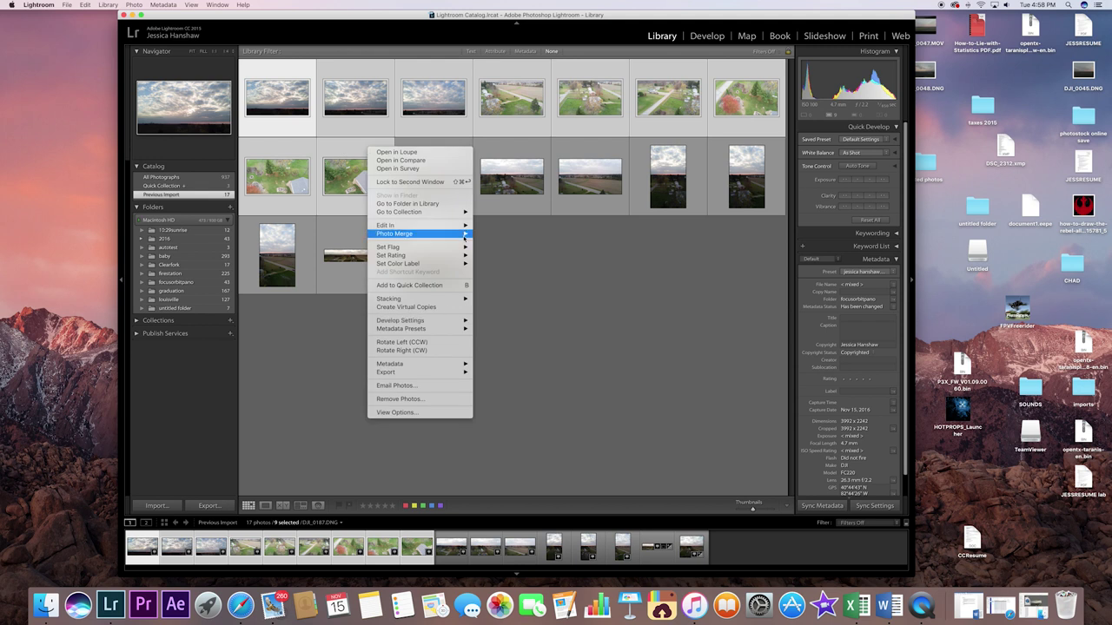
mouse_move(465, 235)
click(502, 242)
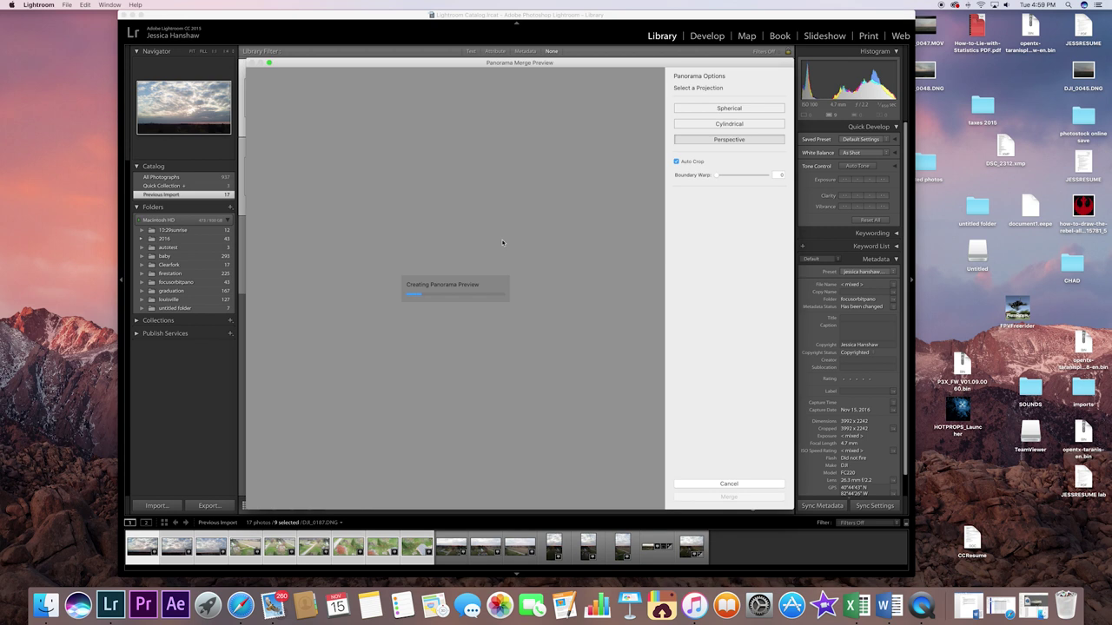
click(677, 161)
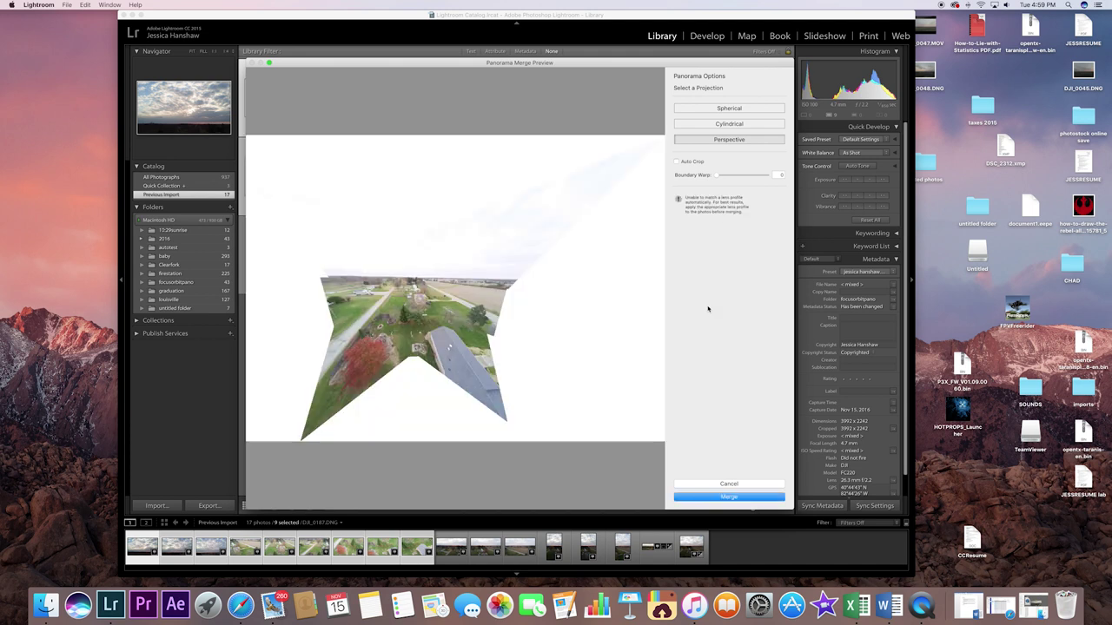
click(728, 125)
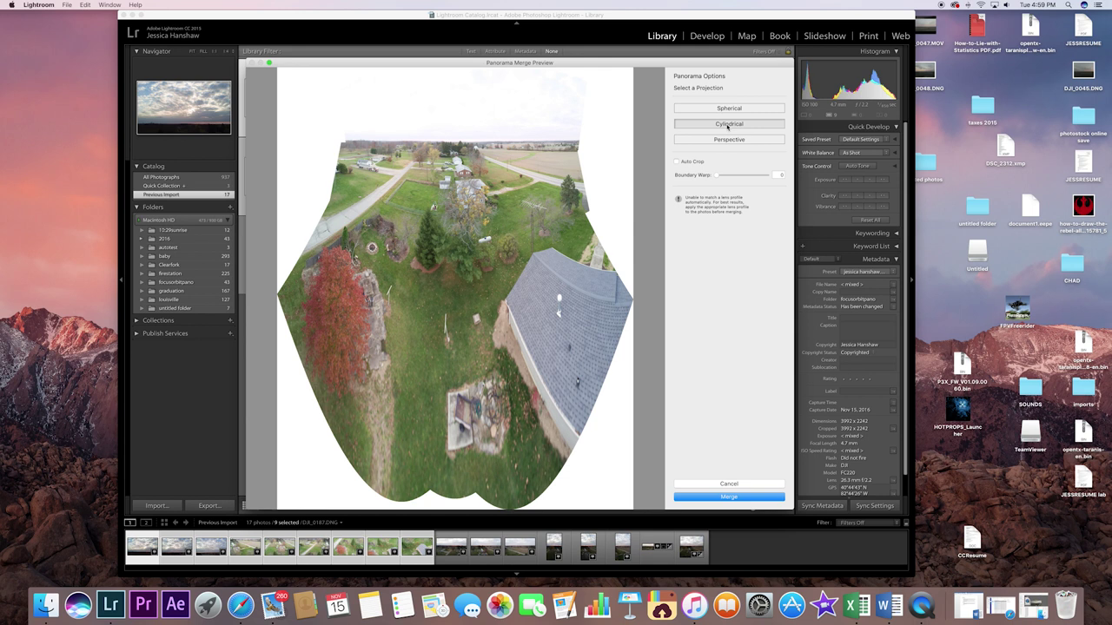
click(730, 109)
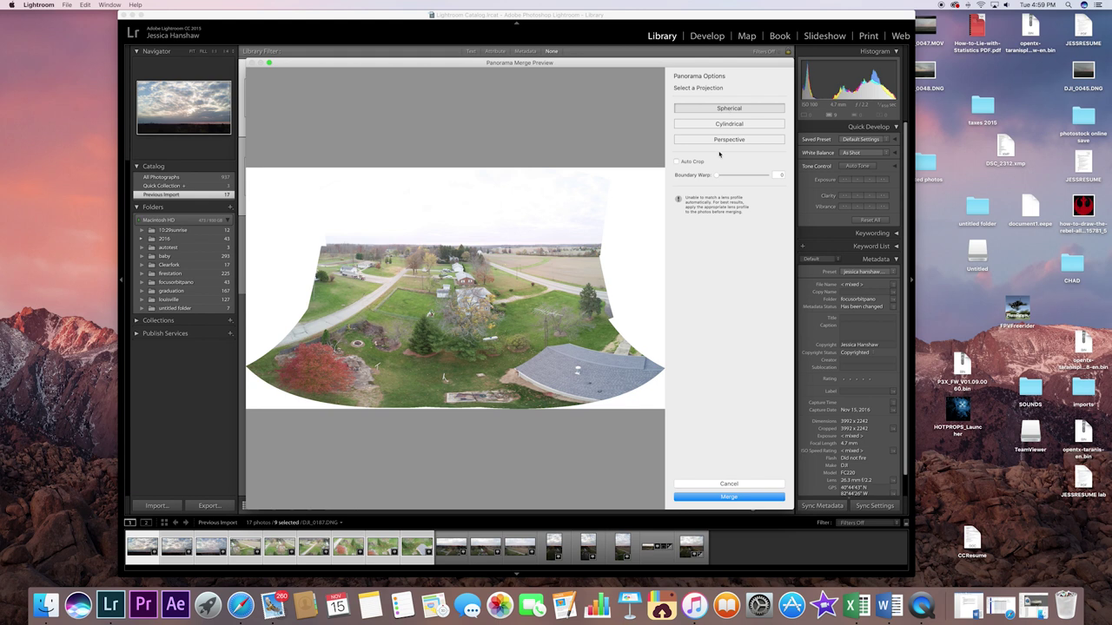
drag(720, 178, 784, 179)
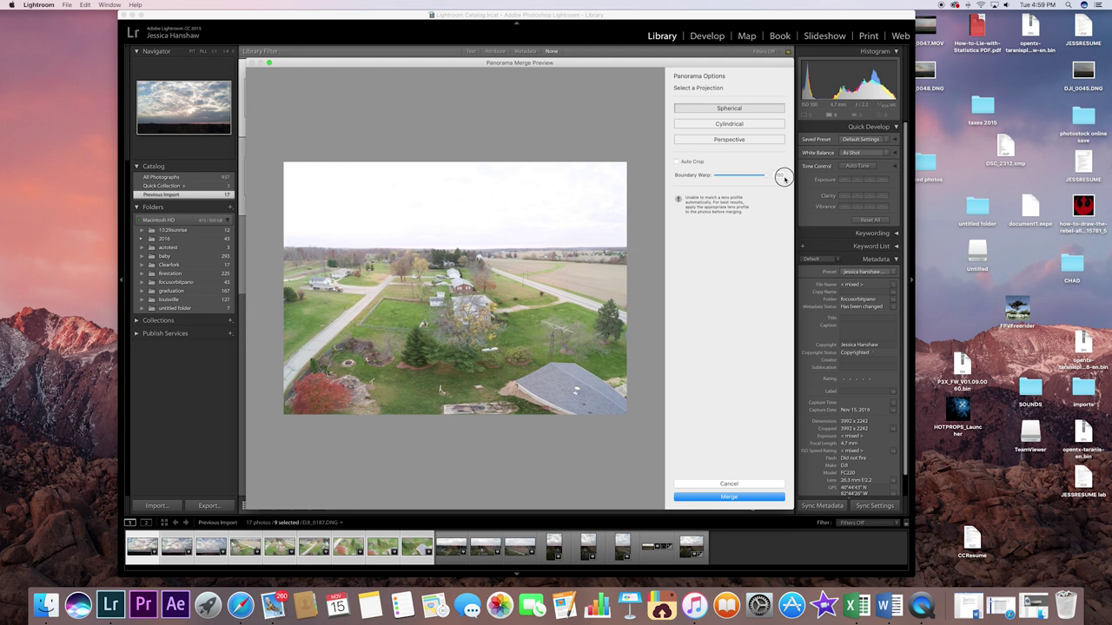
click(676, 162)
Step: Cancel the panorama merge and open the wide panorama in Develop
click(708, 484)
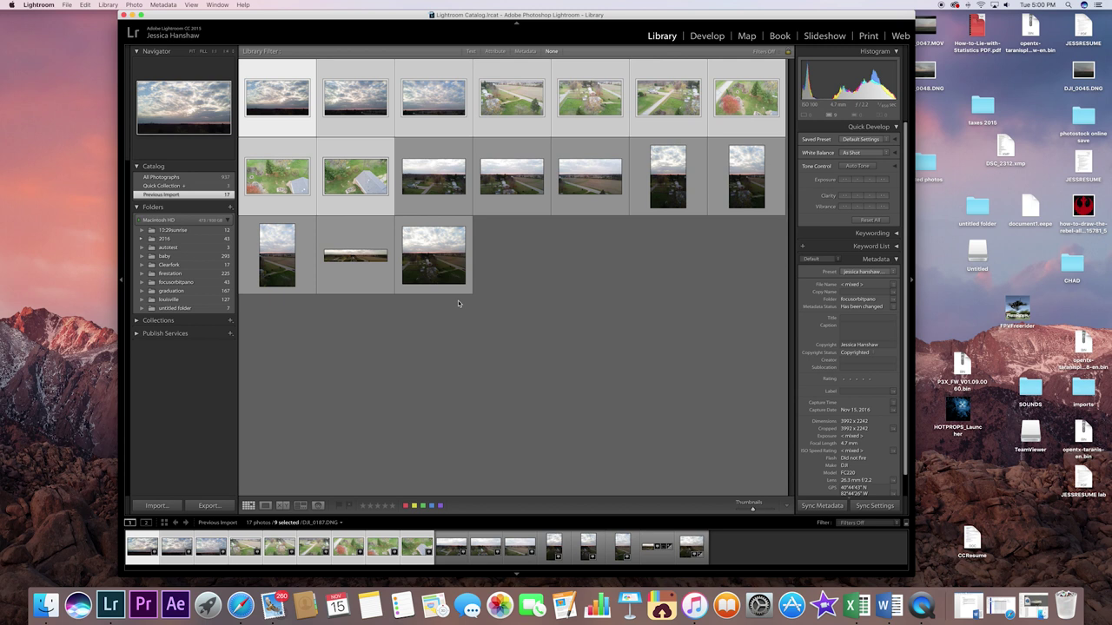
click(352, 240)
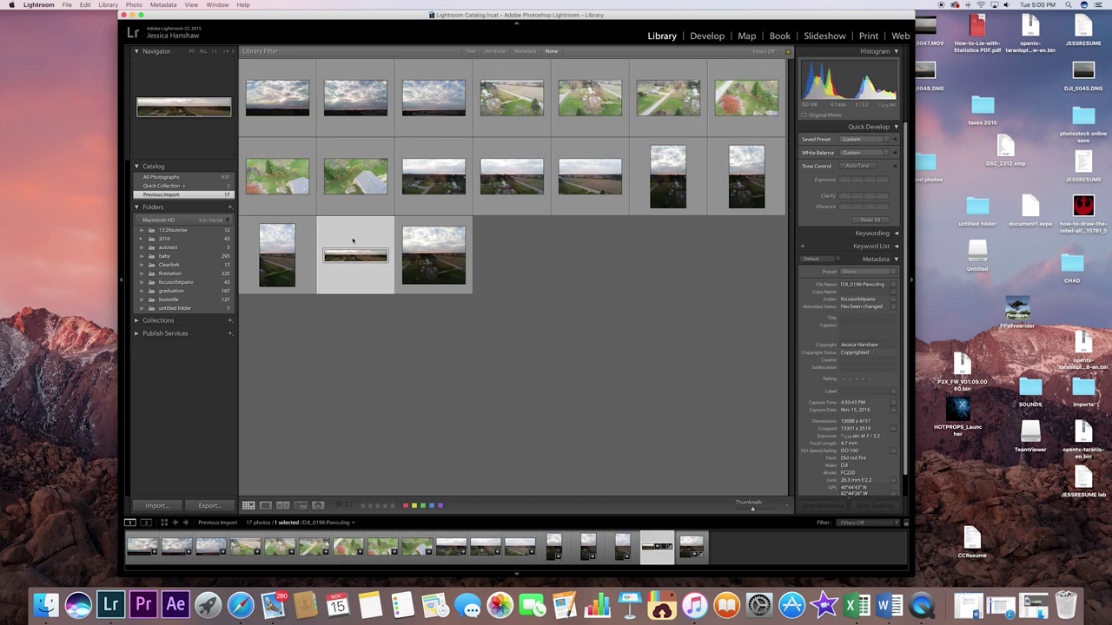
click(700, 37)
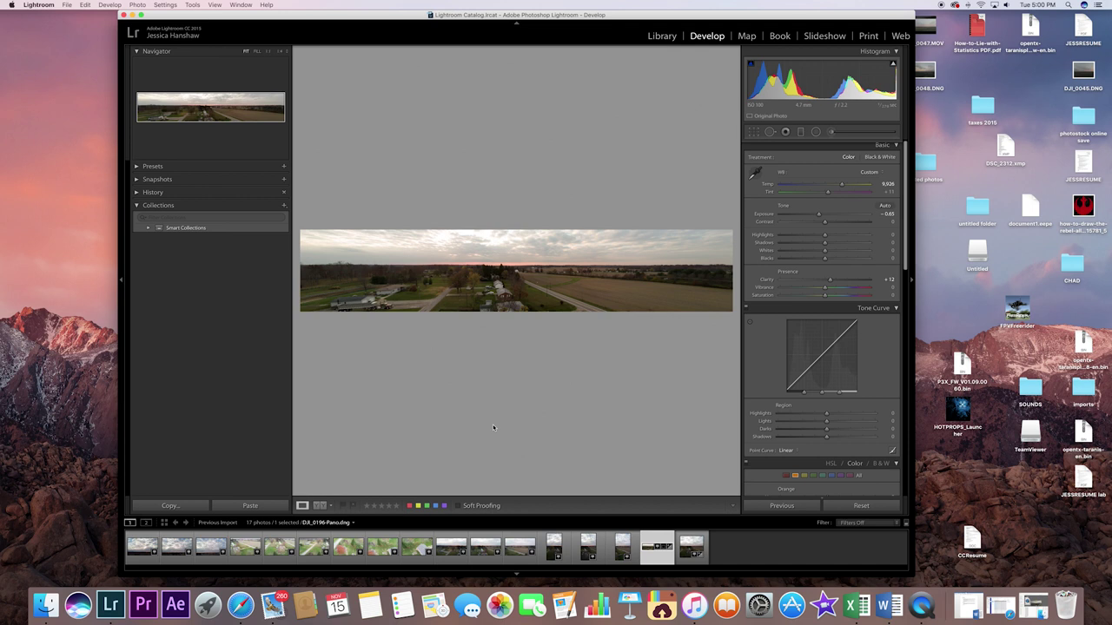
Step: Switch to the farmhouse-and-road panorama DJI_0199-Pano in Develop
click(660, 36)
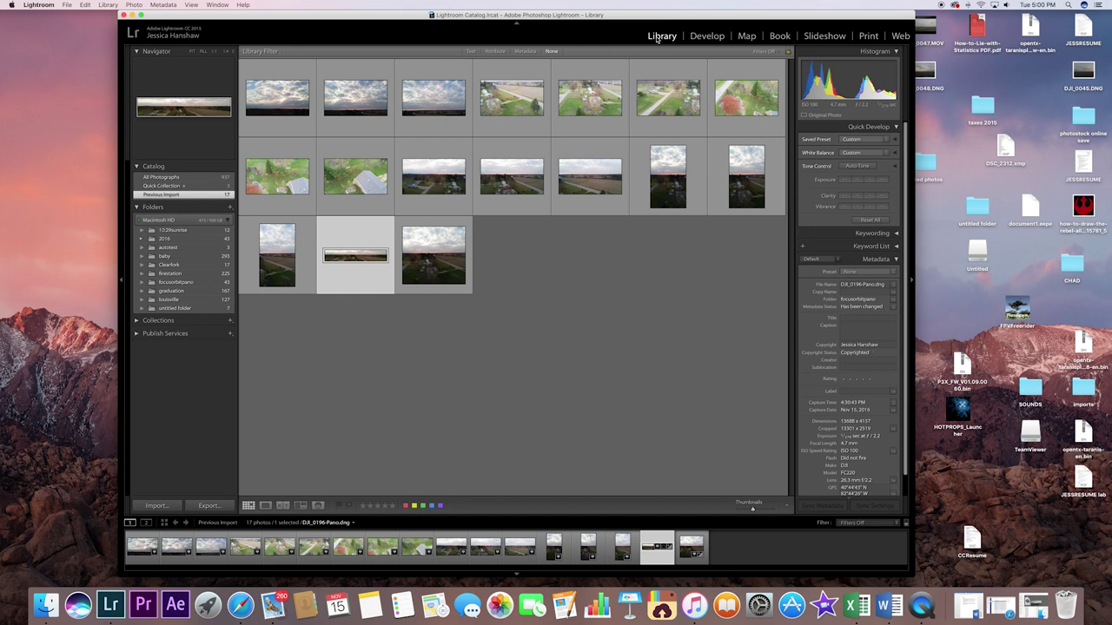
click(443, 233)
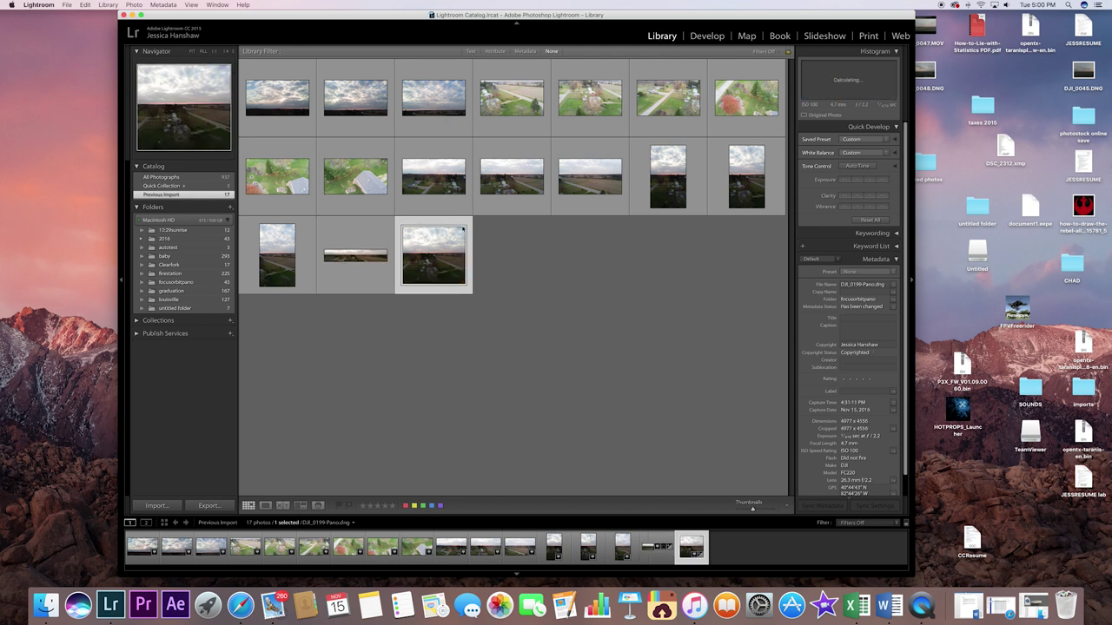
click(703, 36)
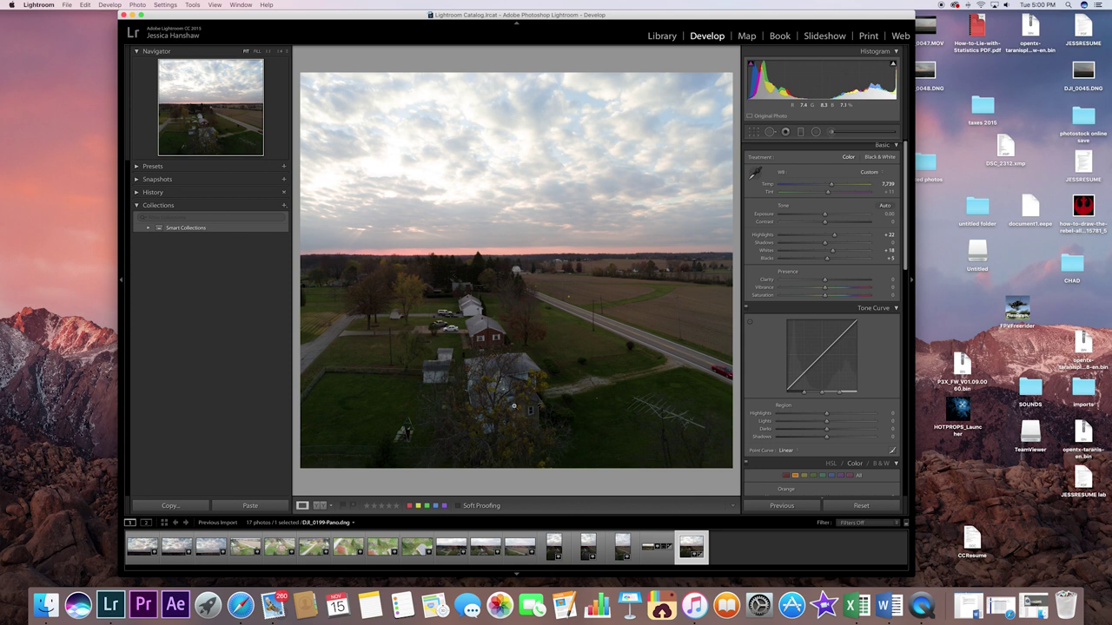
Step: Warm the white balance slightly and raise Sharpening Amount to 124
drag(831, 187, 840, 186)
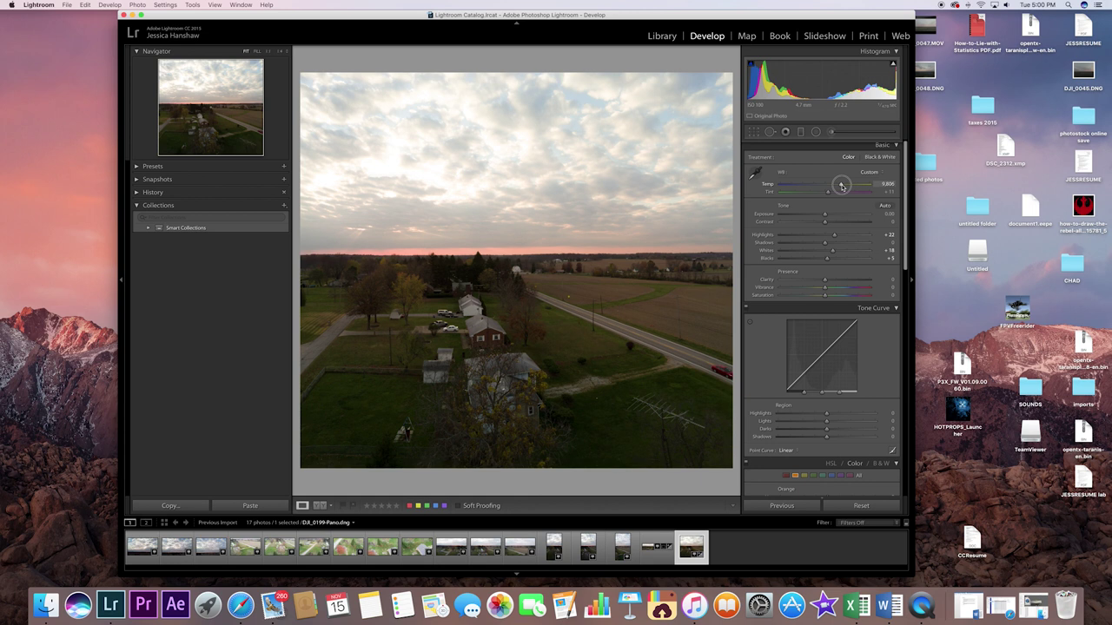
drag(841, 186, 839, 185)
scroll(847, 373, down, 2)
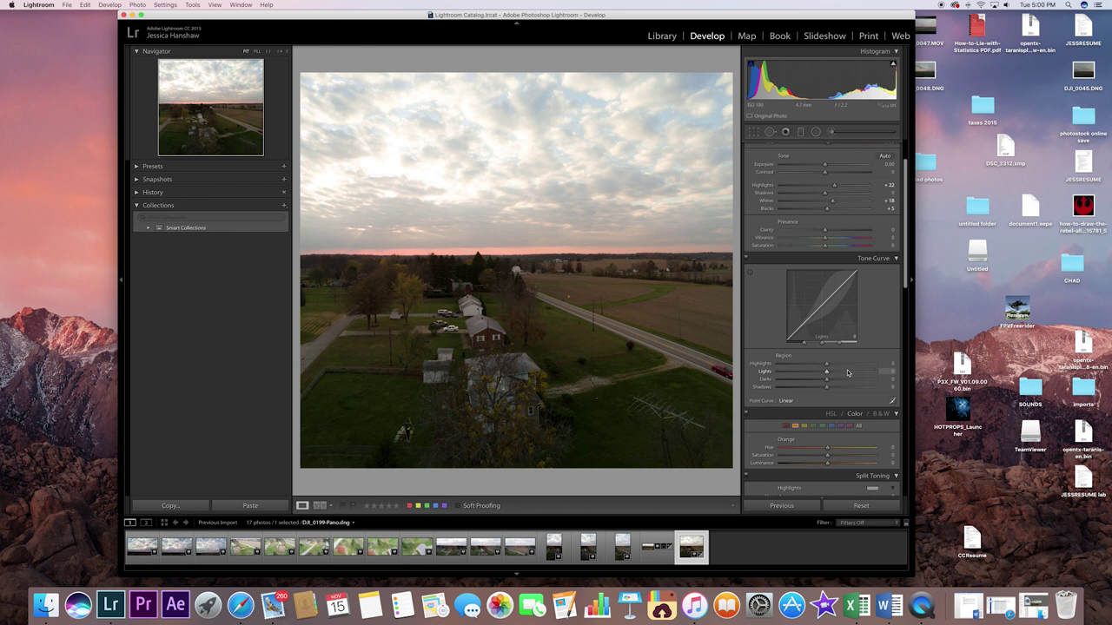
scroll(847, 373, down, 4)
scroll(848, 374, down, 4)
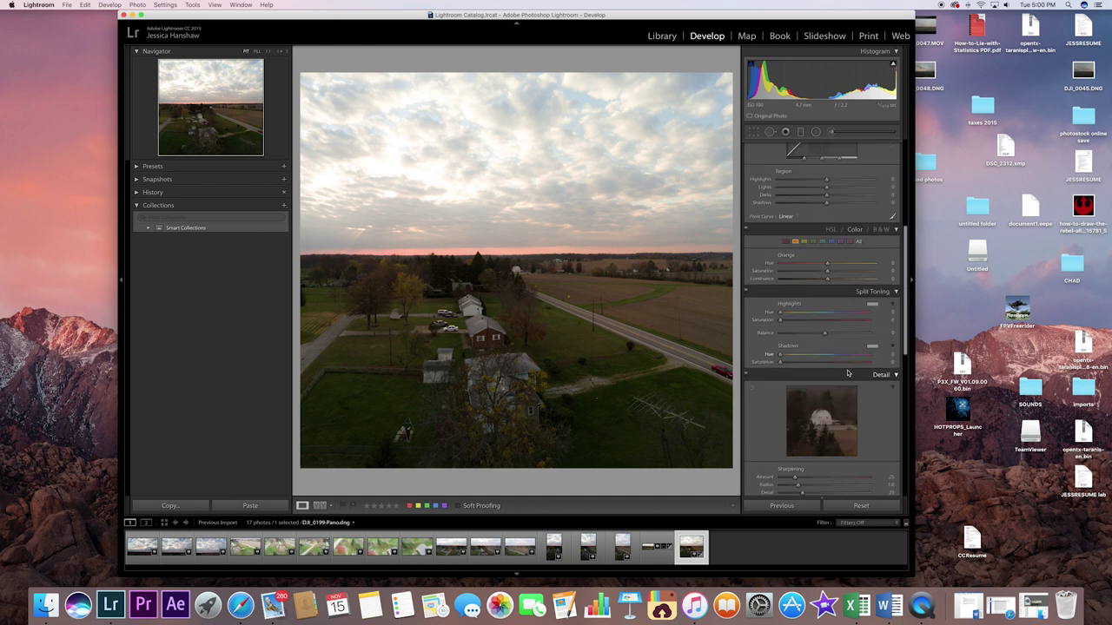
scroll(847, 374, down, 3)
scroll(824, 396, down, 2)
click(795, 366)
drag(794, 365, 855, 365)
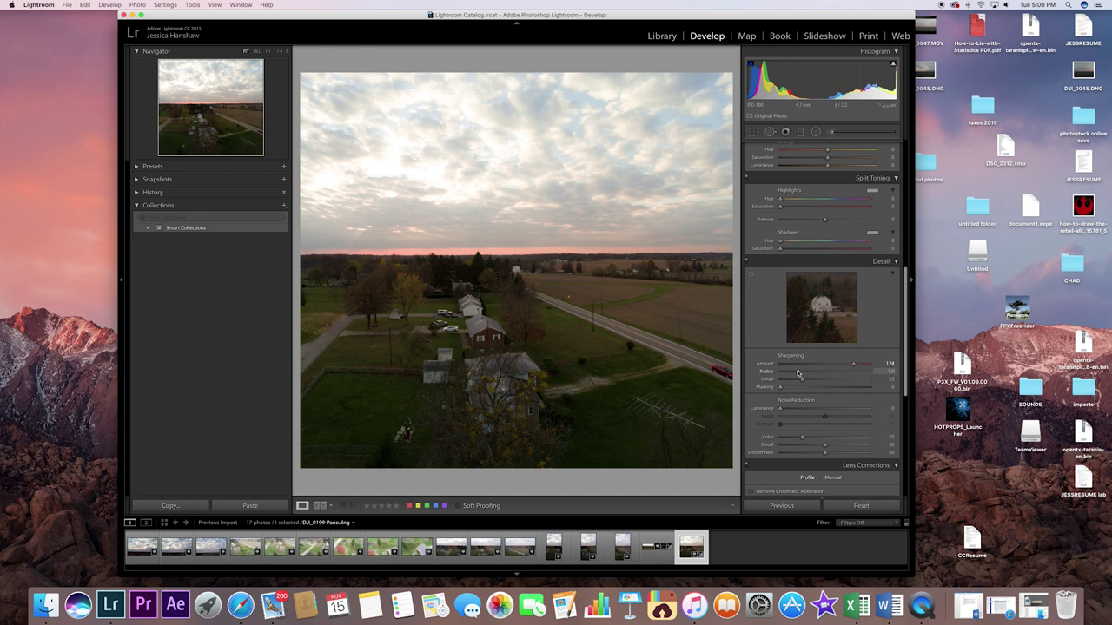
Step: Lift the Tone Curve Shadows to +76 to brighten the darker ground
scroll(799, 372, down, 3)
scroll(798, 371, down, 1)
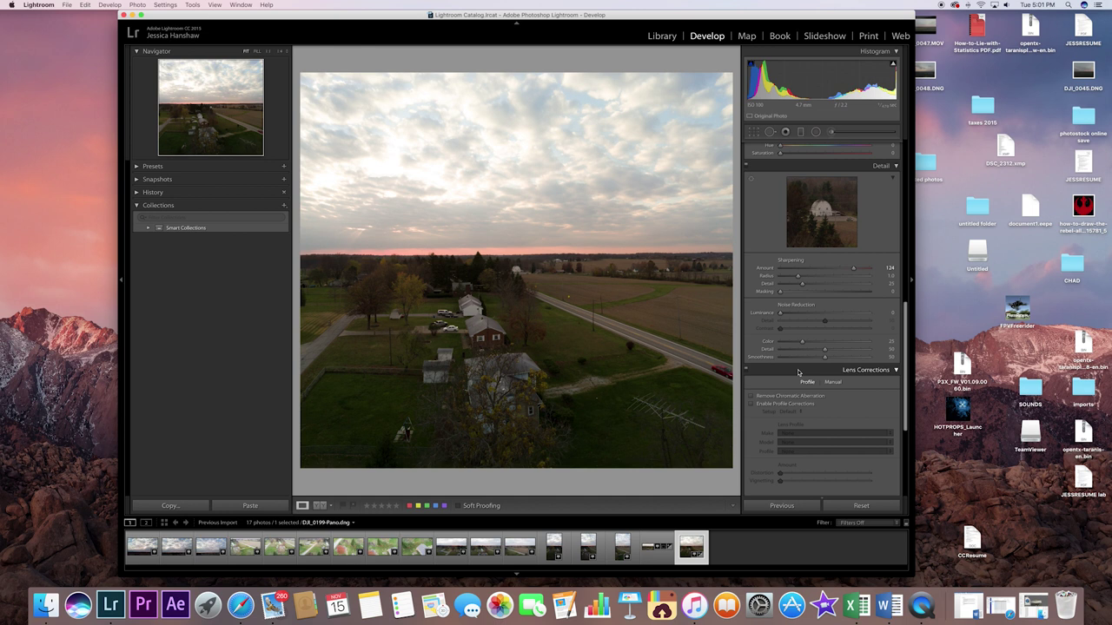
scroll(798, 372, up, 9)
scroll(805, 355, up, 2)
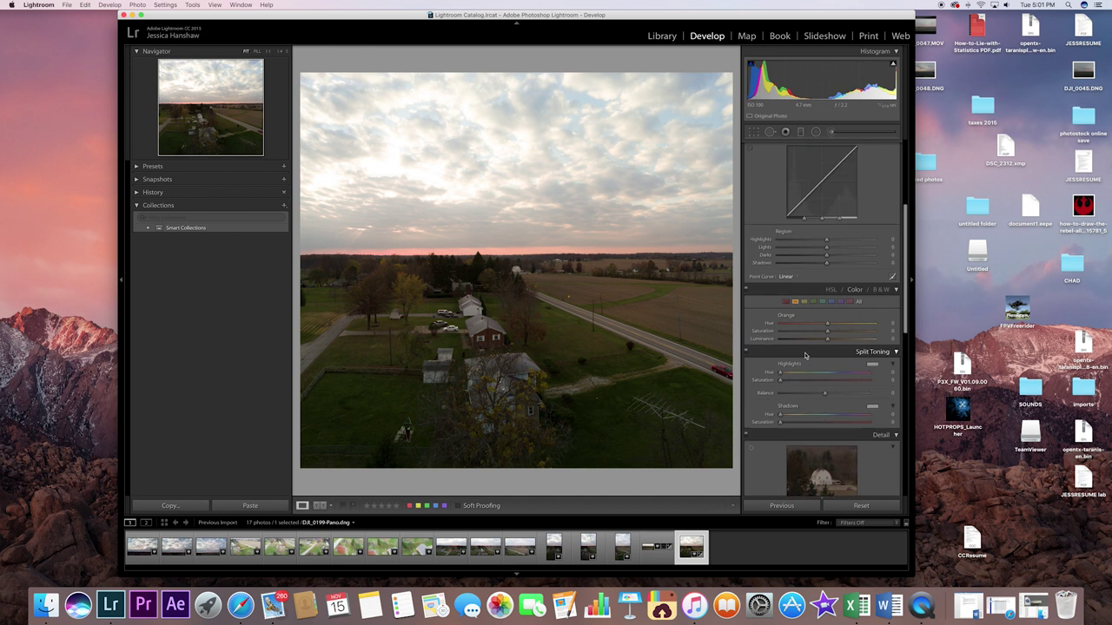
mouse_move(823, 264)
mouse_down()
mouse_move(866, 268)
mouse_move(843, 266)
mouse_up()
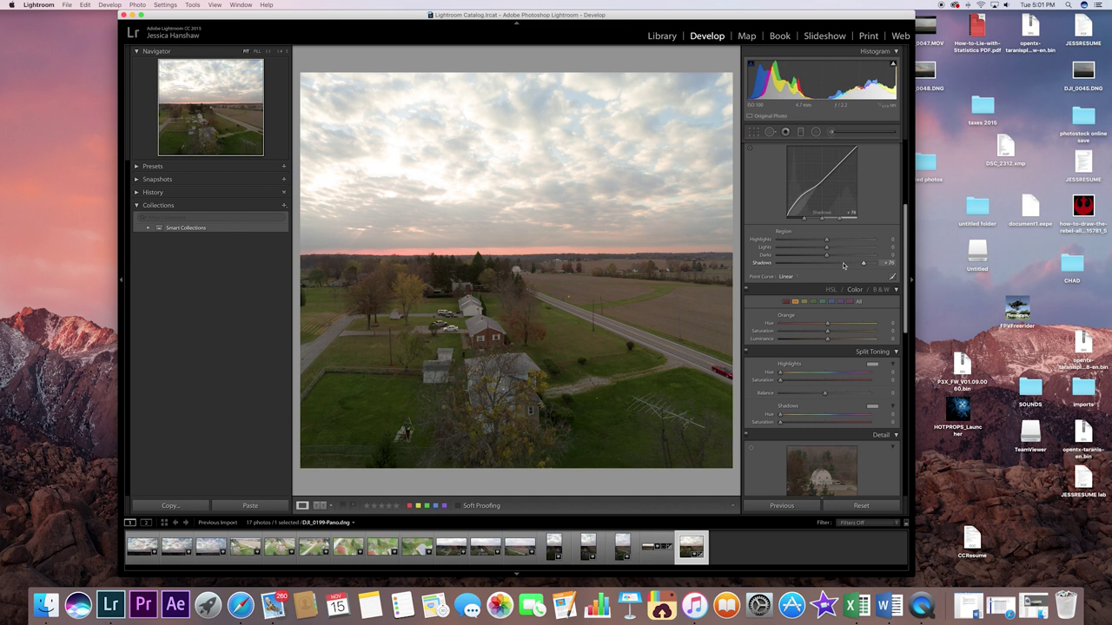
scroll(798, 270, up, 3)
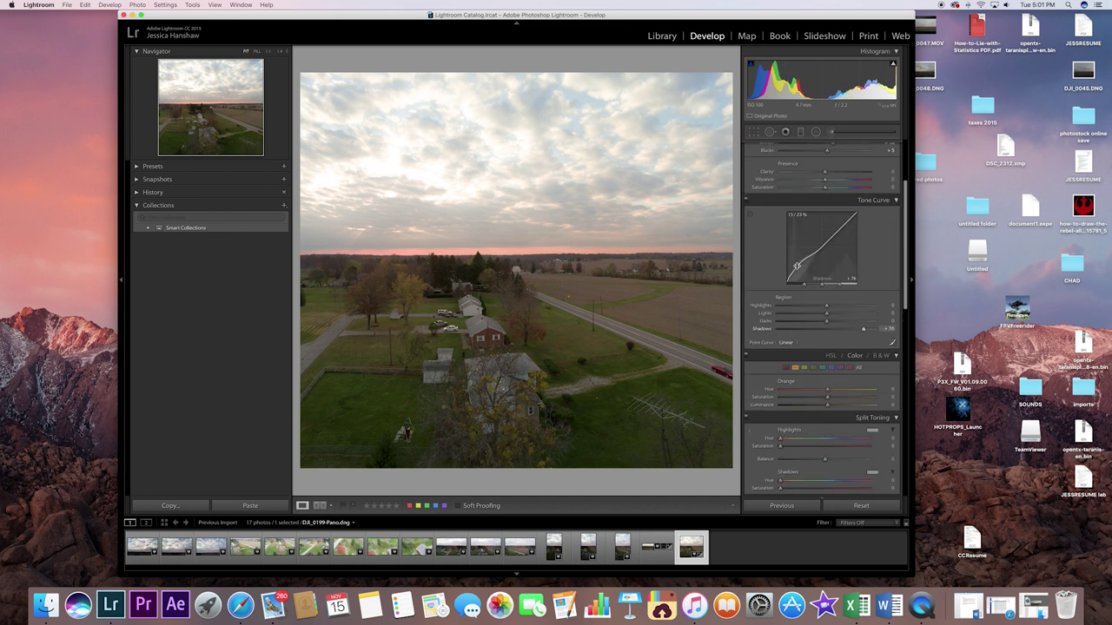
scroll(797, 265, up, 1)
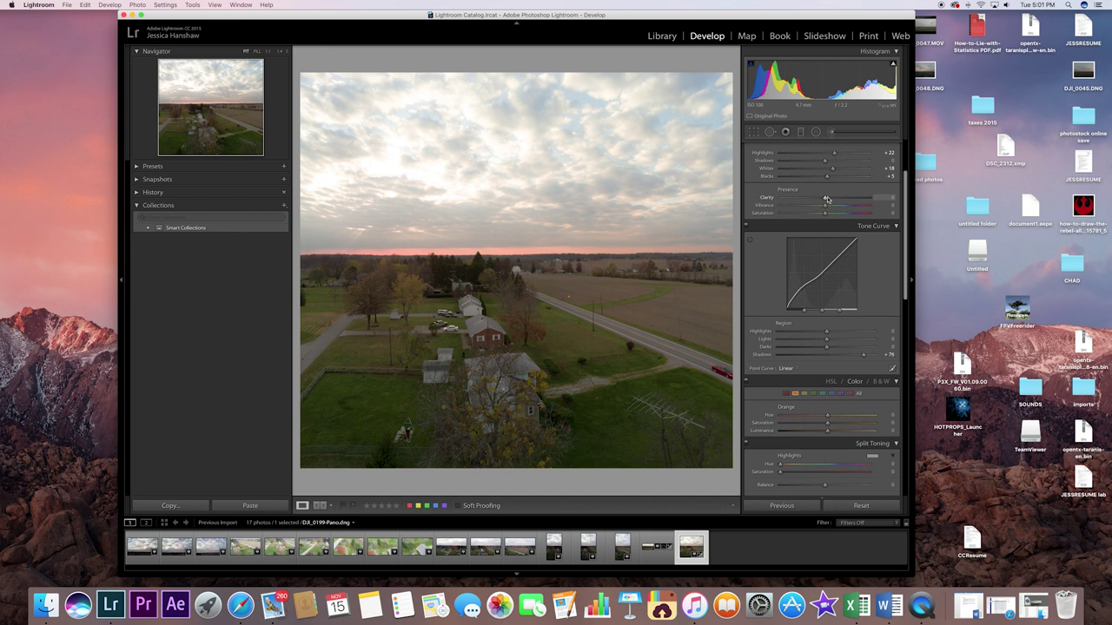
Step: Set Clarity and Vibrance to +100, Saturation to -63, and show highlight clipping
drag(827, 198, 885, 198)
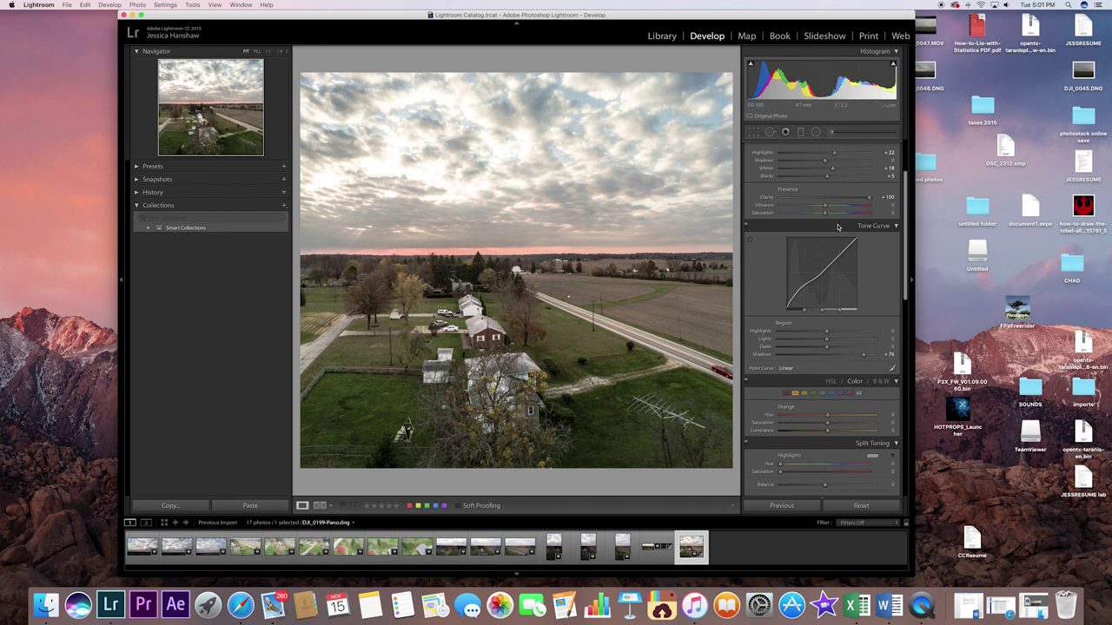
drag(869, 198, 801, 202)
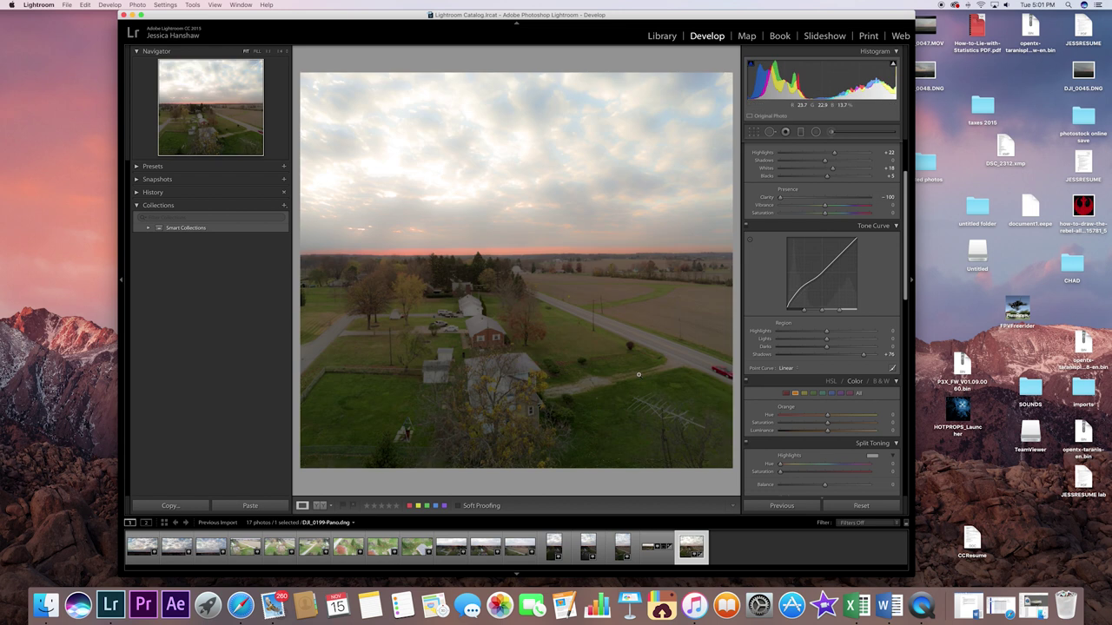
mouse_move(779, 199)
mouse_down()
mouse_move(877, 200)
mouse_move(886, 217)
mouse_move(773, 218)
mouse_up()
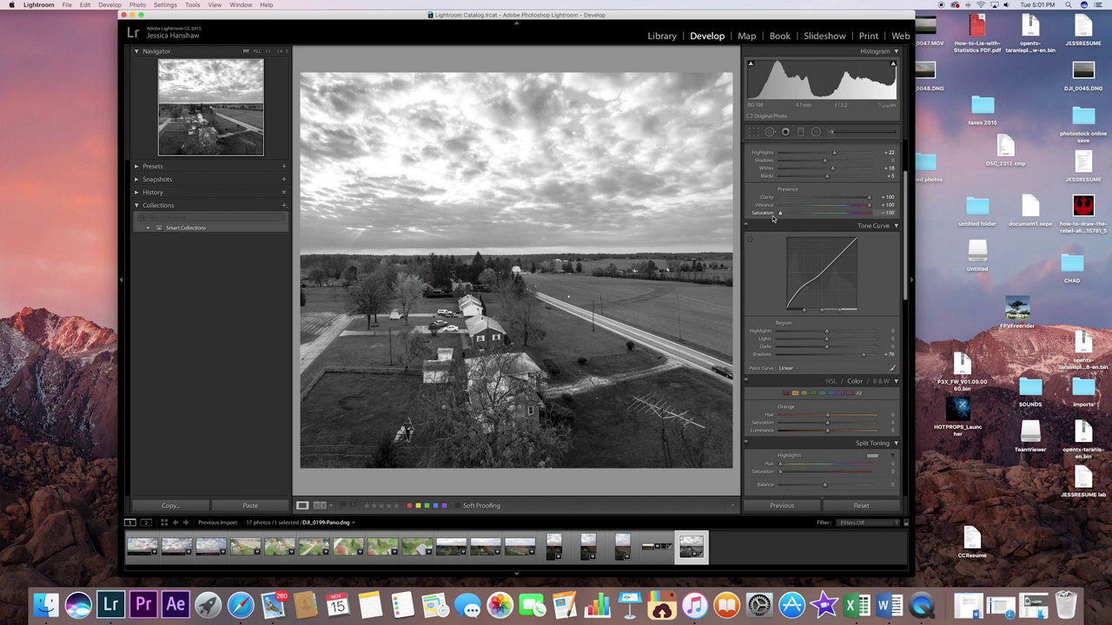
drag(781, 213, 797, 217)
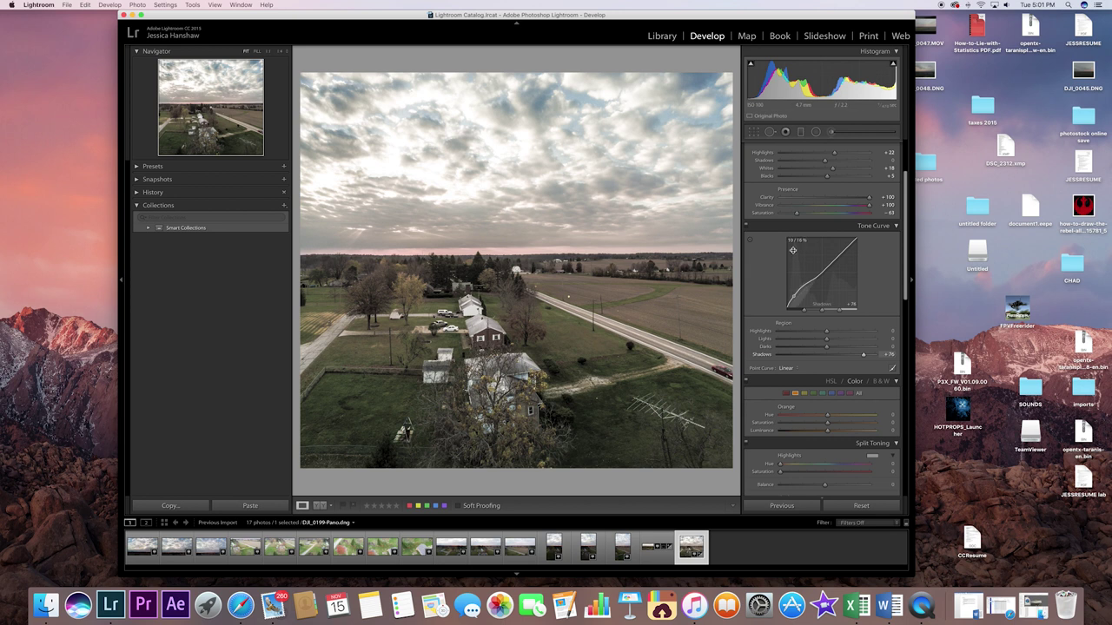
click(893, 63)
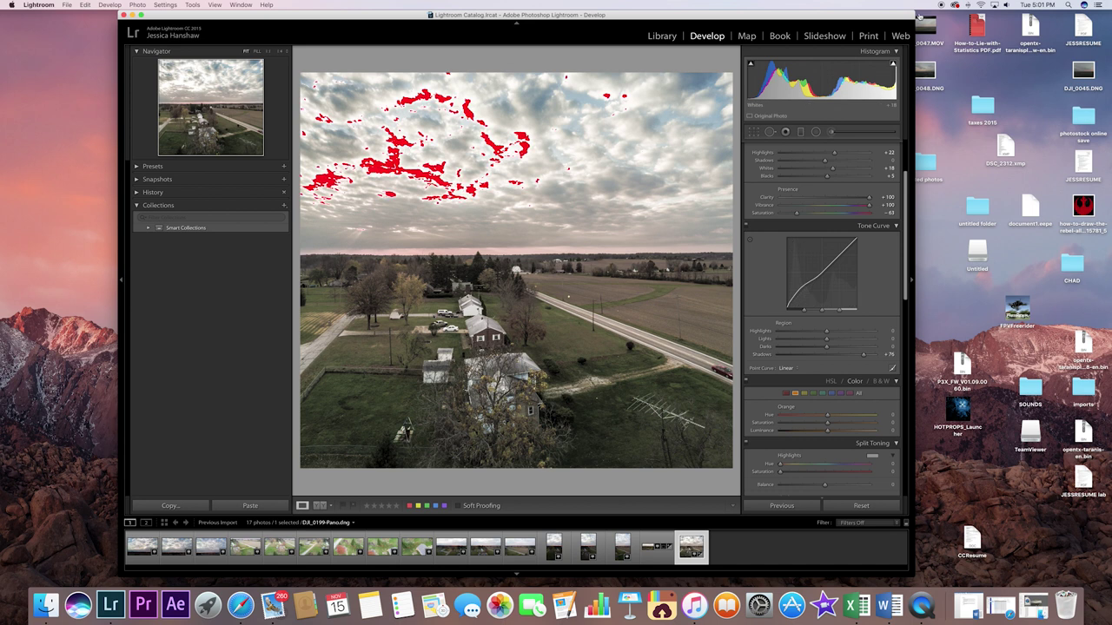